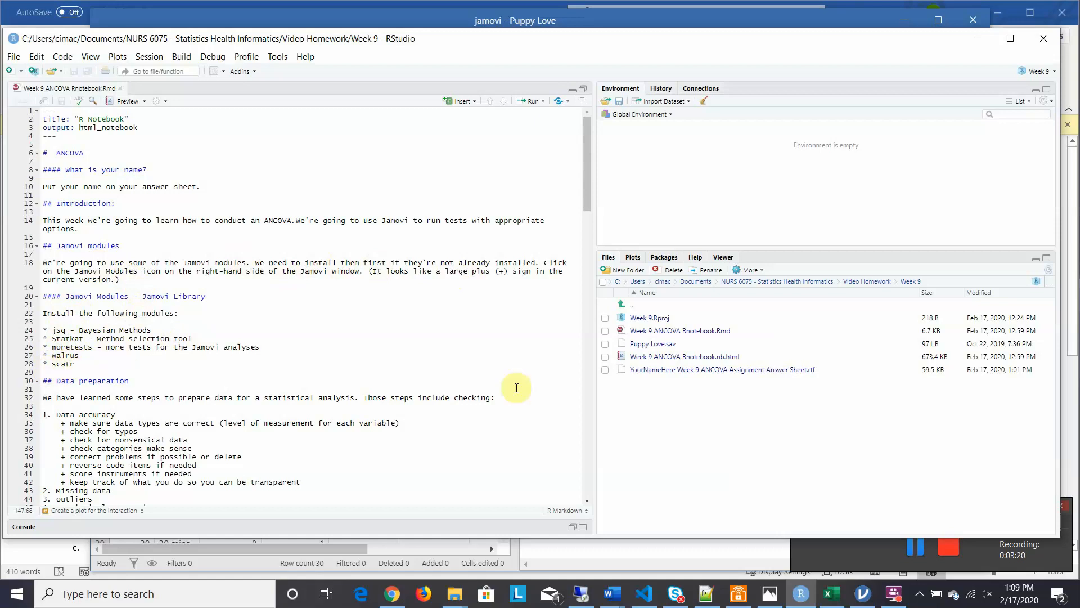
- Check the installed modules and Exploration analyses in jamovi, and review the data preparation checklist in the RStudio notebook
mouse_move(867, 596)
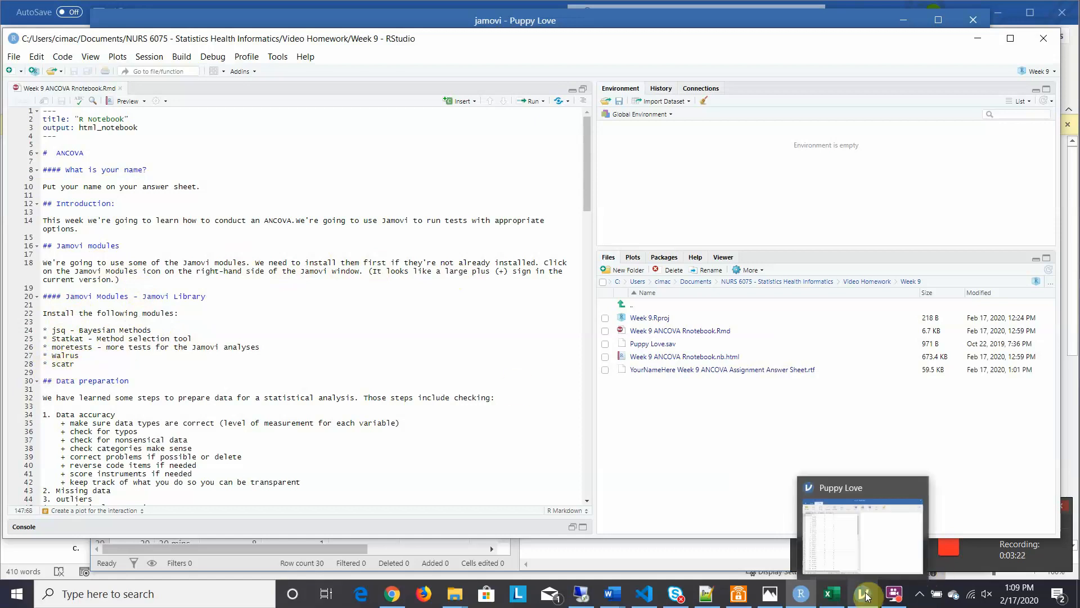
click(883, 544)
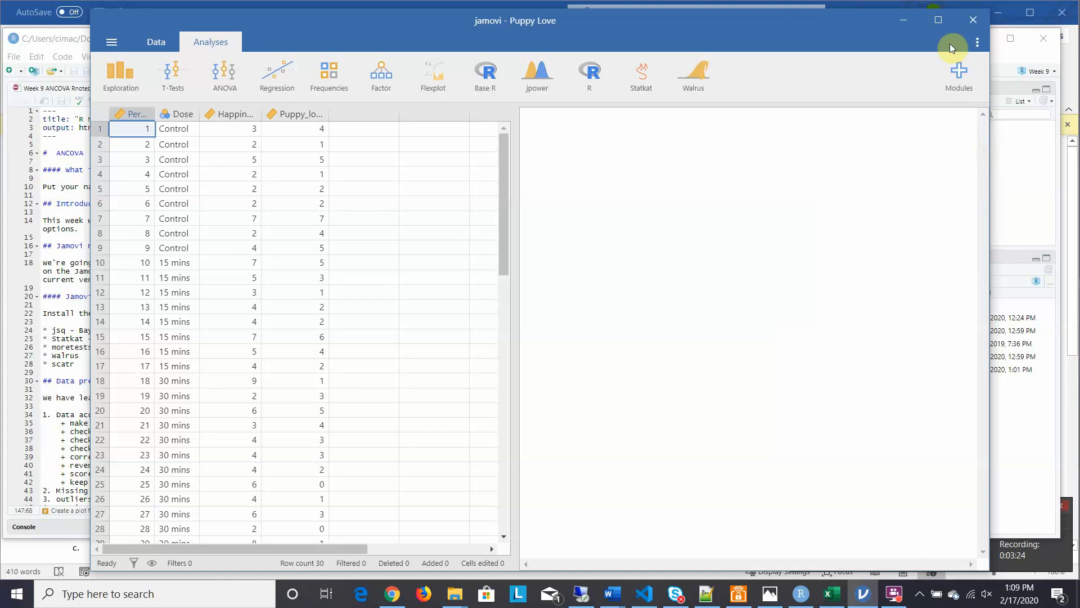
click(961, 63)
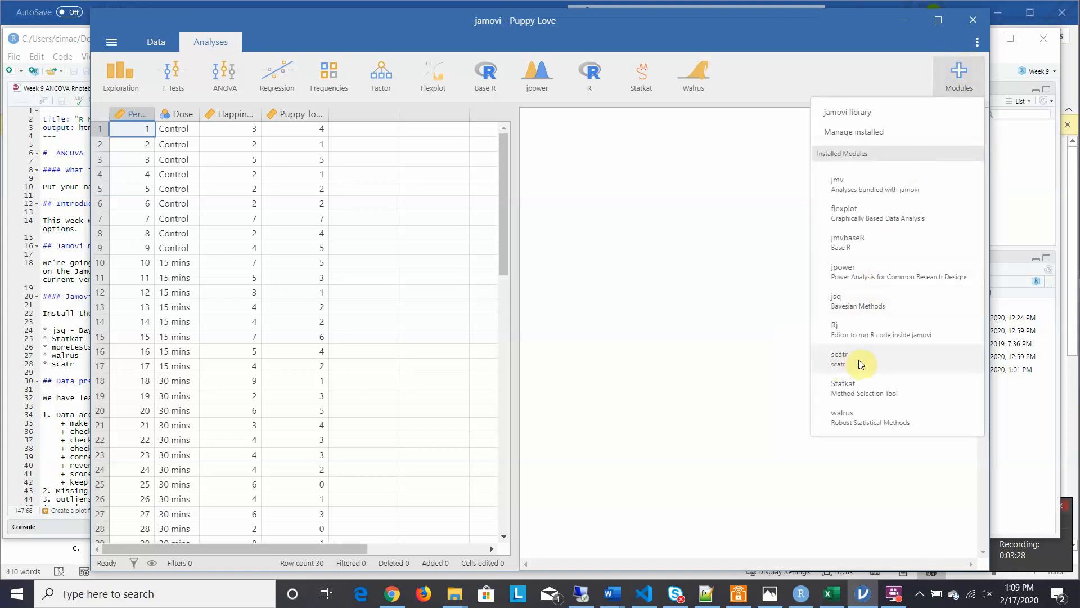
click(122, 89)
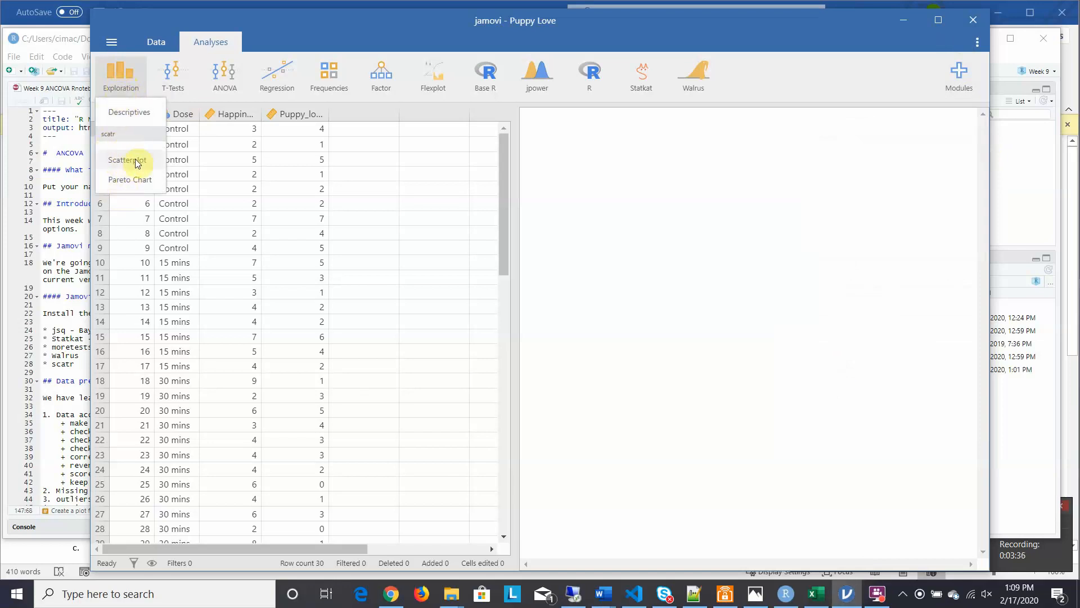
click(15, 163)
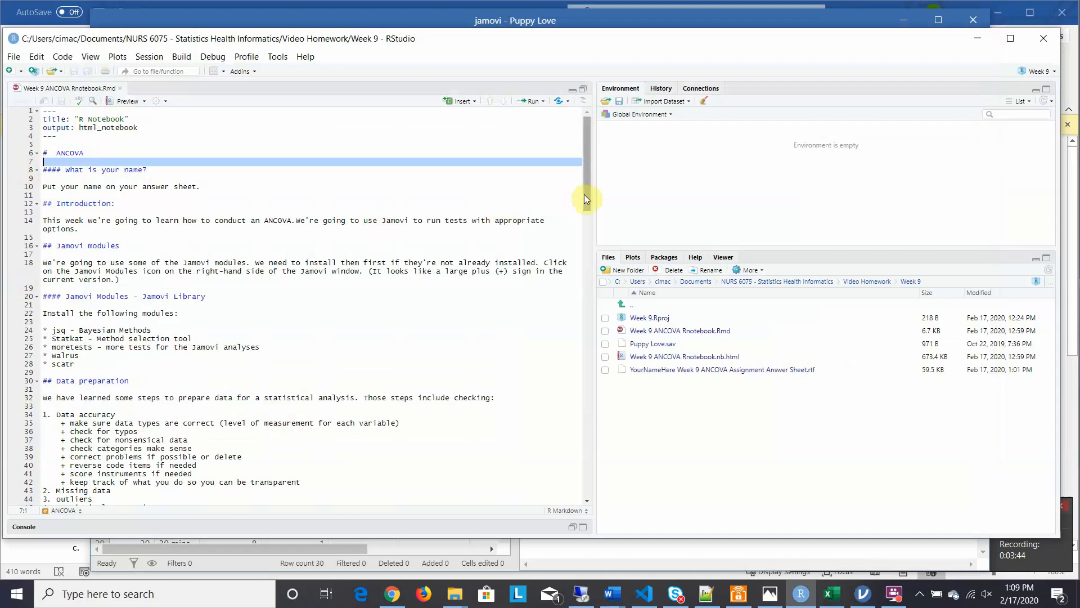
drag(584, 194, 593, 238)
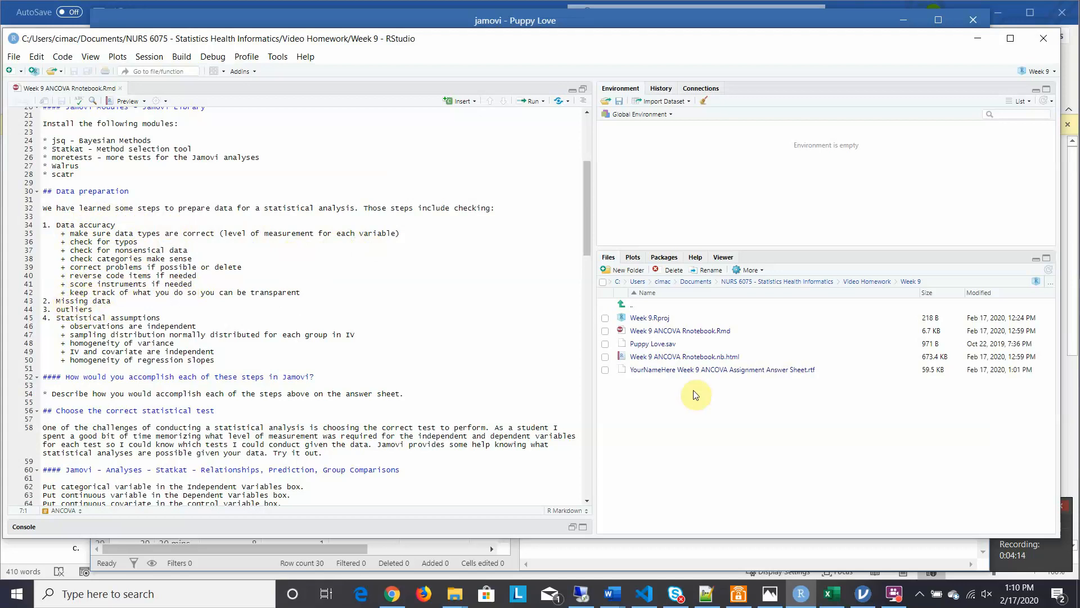
- Switch to jamovi and set the Person variable's measure type to ID and its data type to Integer
mouse_move(861, 597)
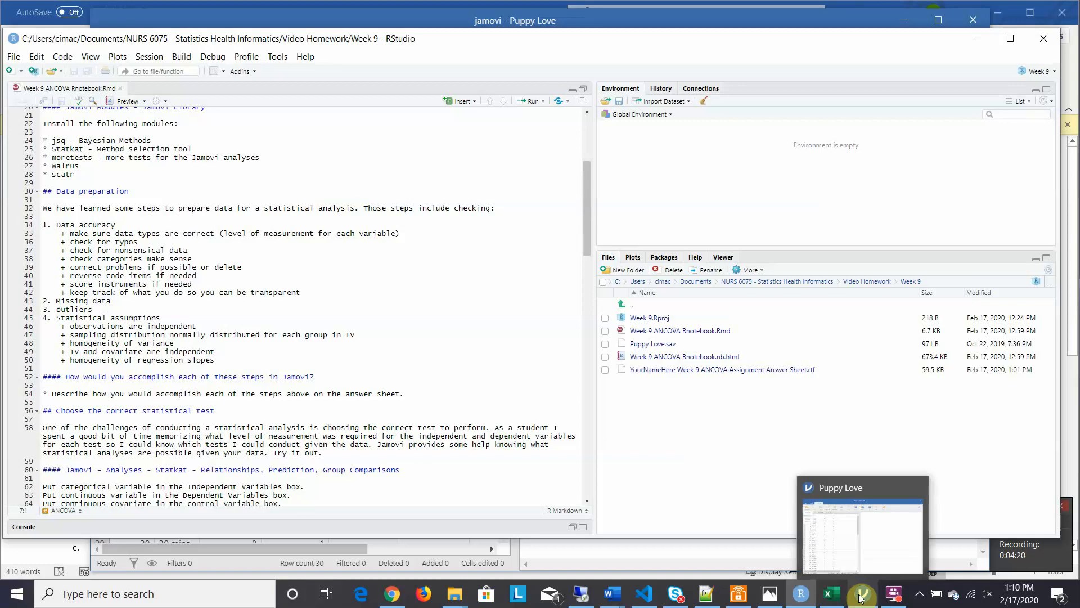
click(888, 557)
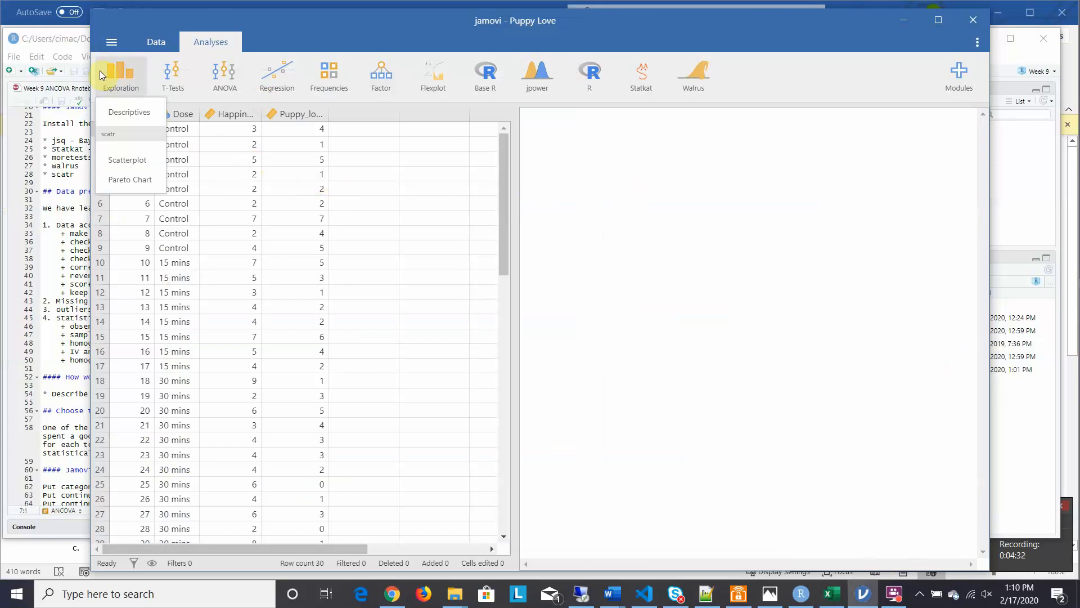
click(148, 43)
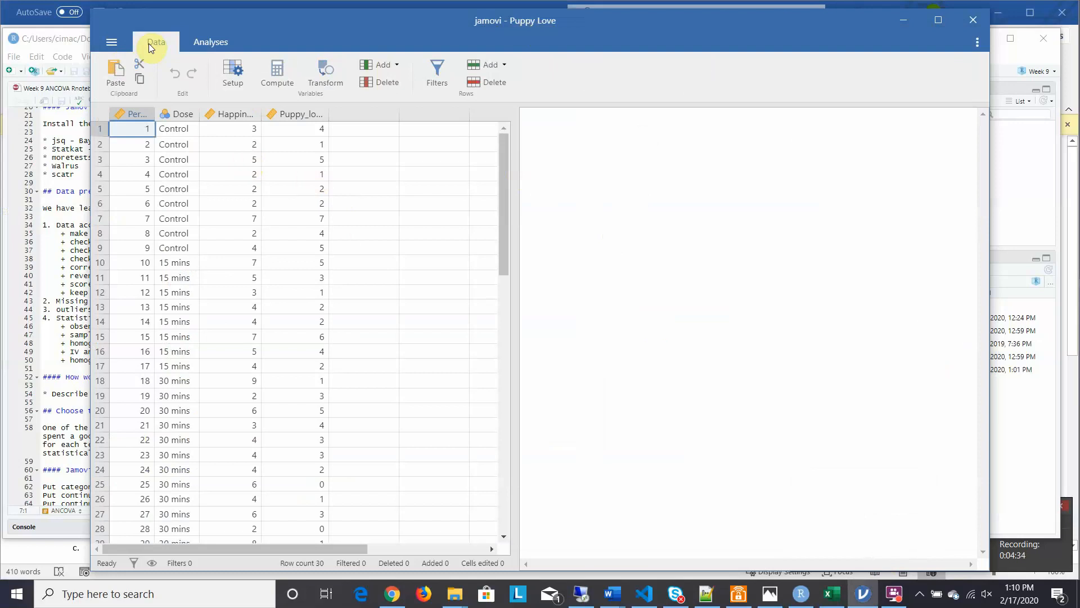
double_click(134, 114)
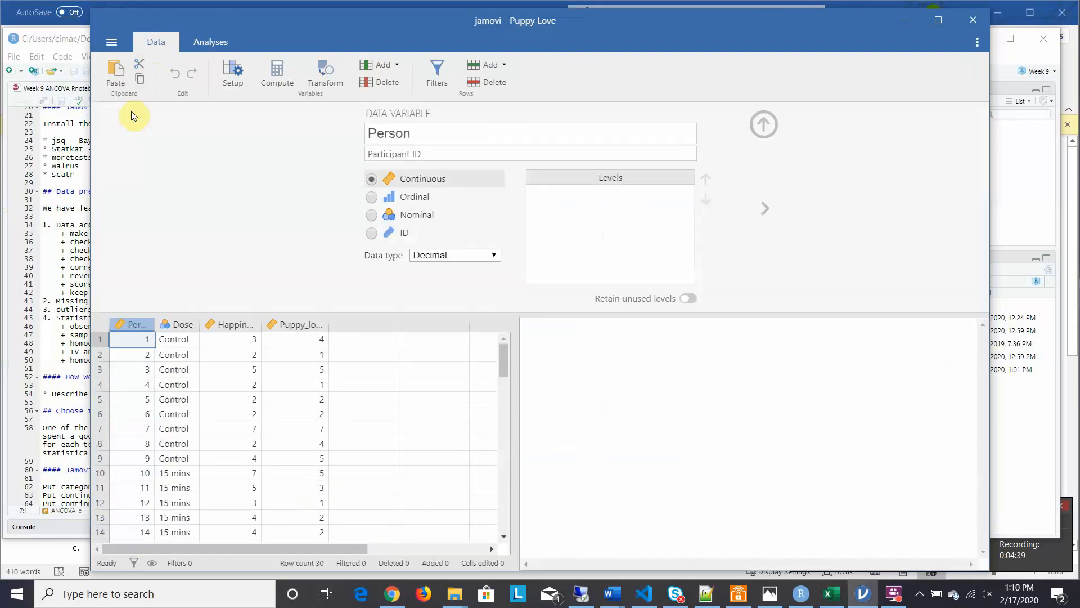
click(412, 155)
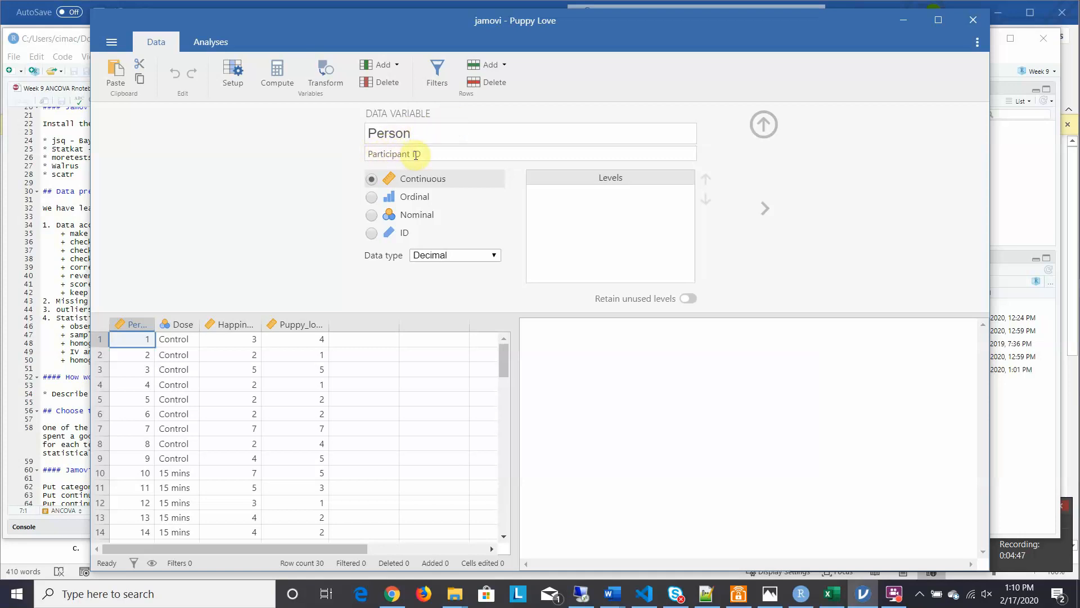
click(371, 233)
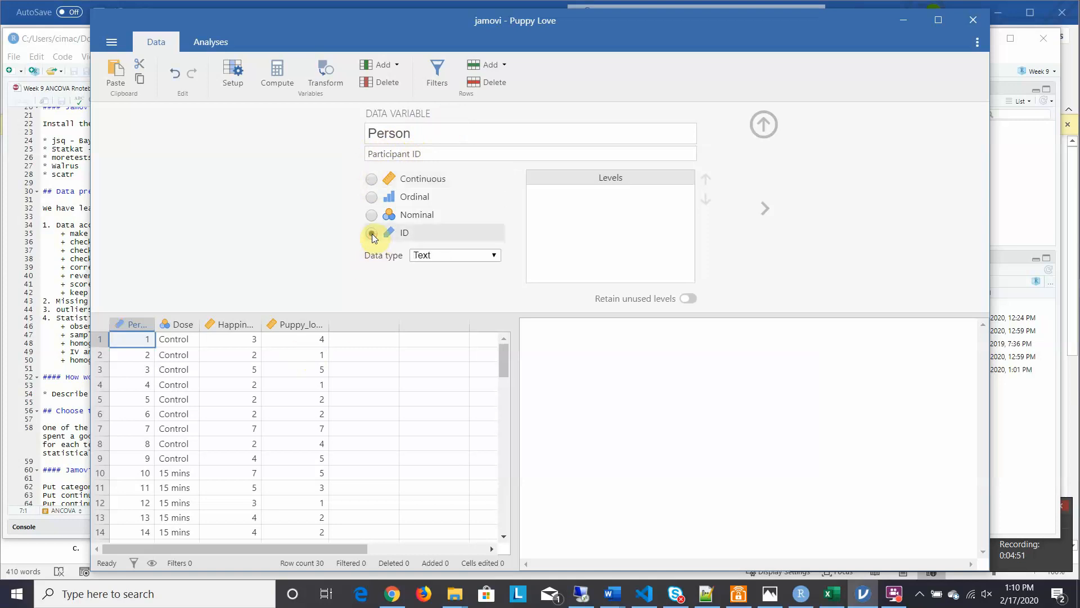
click(493, 255)
click(460, 268)
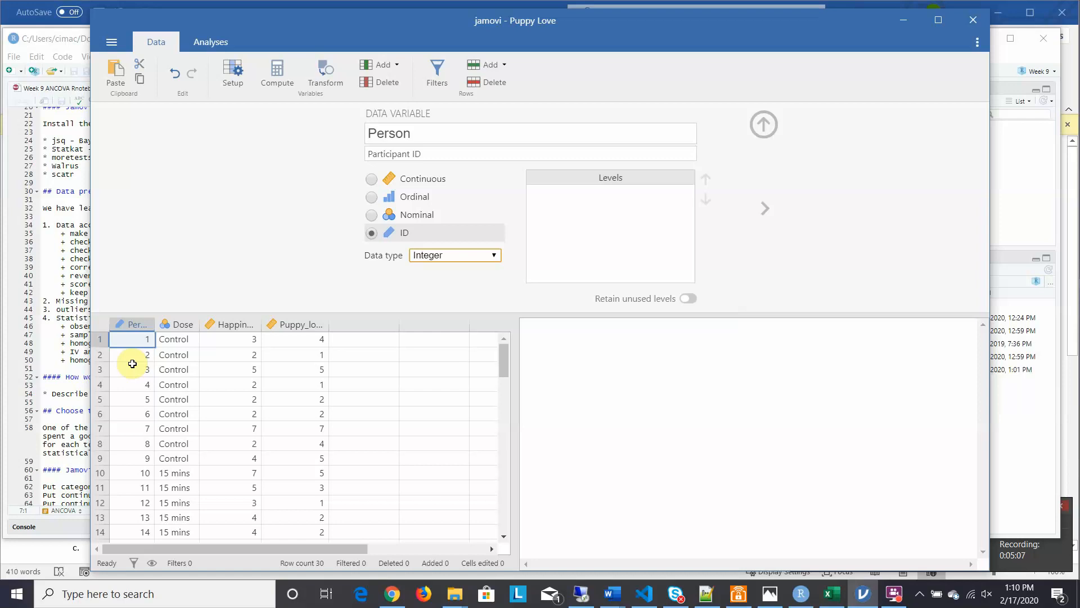
- Set the Dose variable's measure type to Ordinal and check the settings and data of Happiness and Puppy_love
click(182, 325)
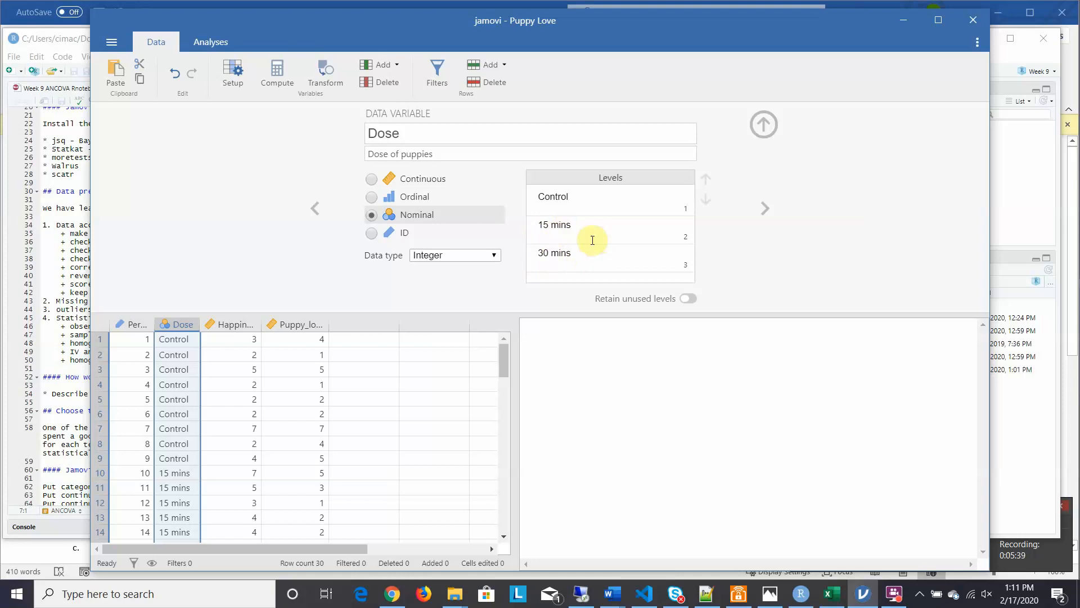
click(373, 198)
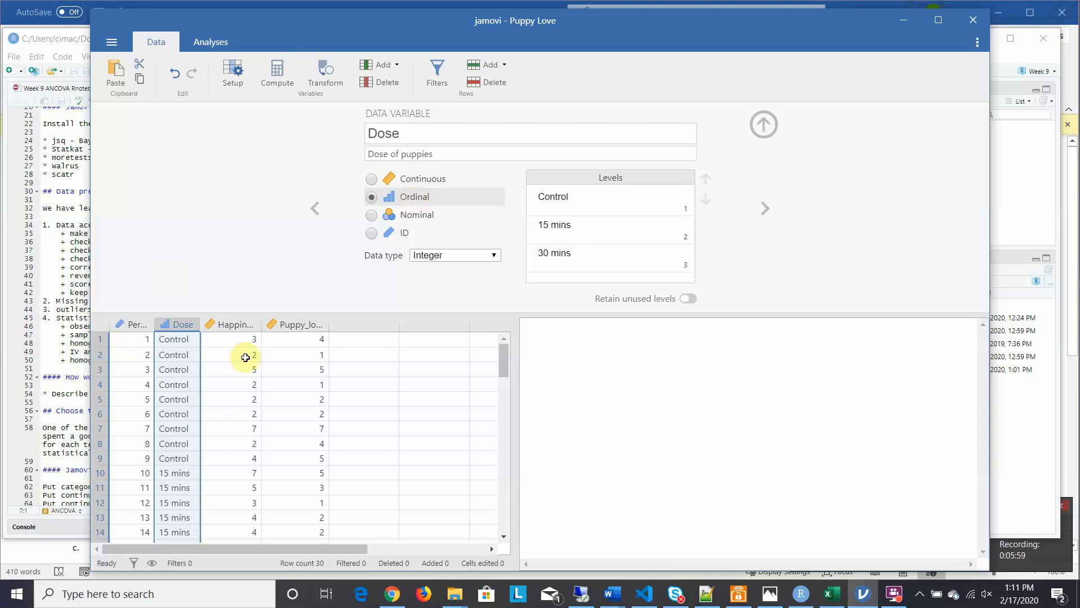
click(234, 325)
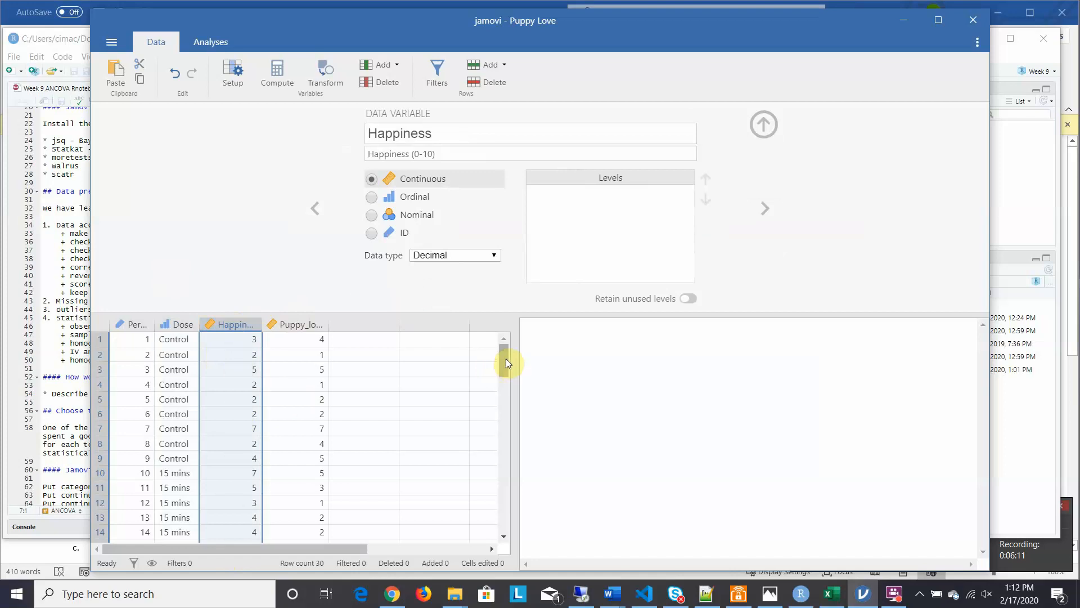
mouse_move(502, 353)
mouse_down()
mouse_move(500, 420)
mouse_move(497, 339)
mouse_up()
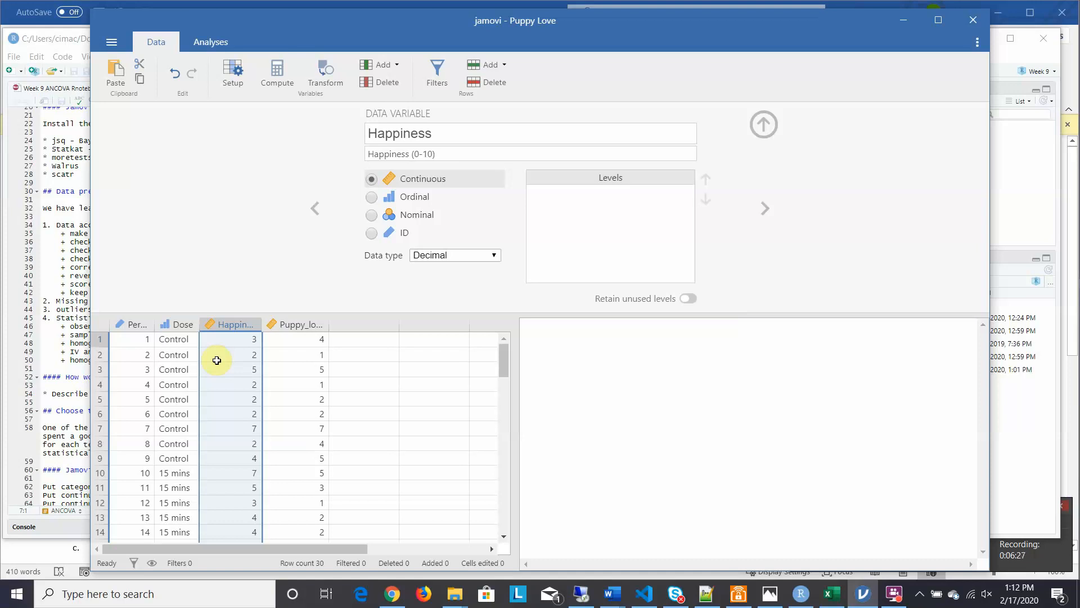
click(293, 327)
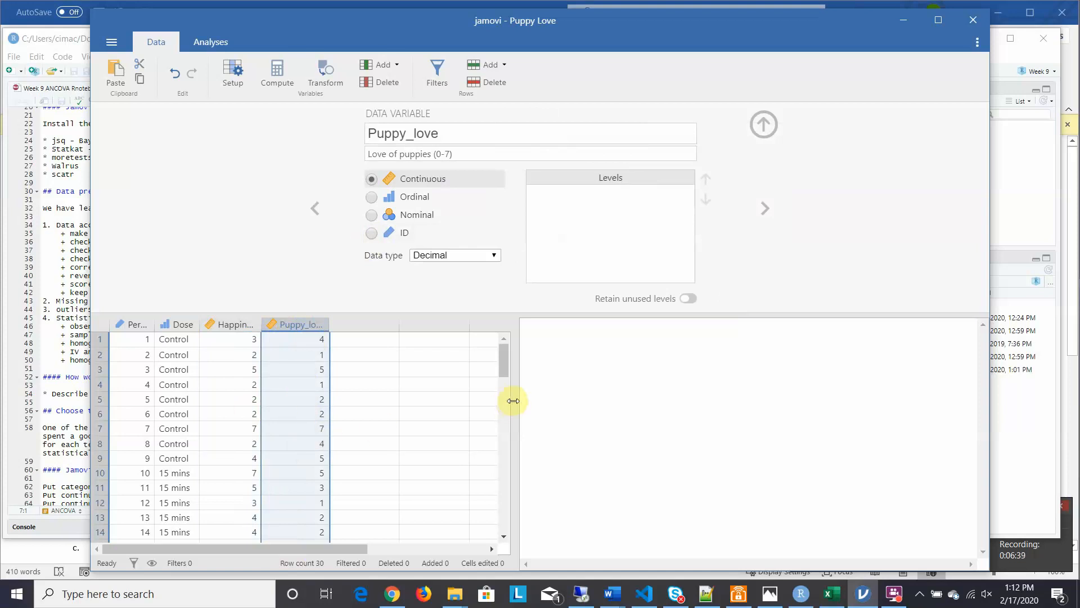
mouse_move(502, 362)
mouse_down()
mouse_move(499, 434)
mouse_move(508, 355)
mouse_up()
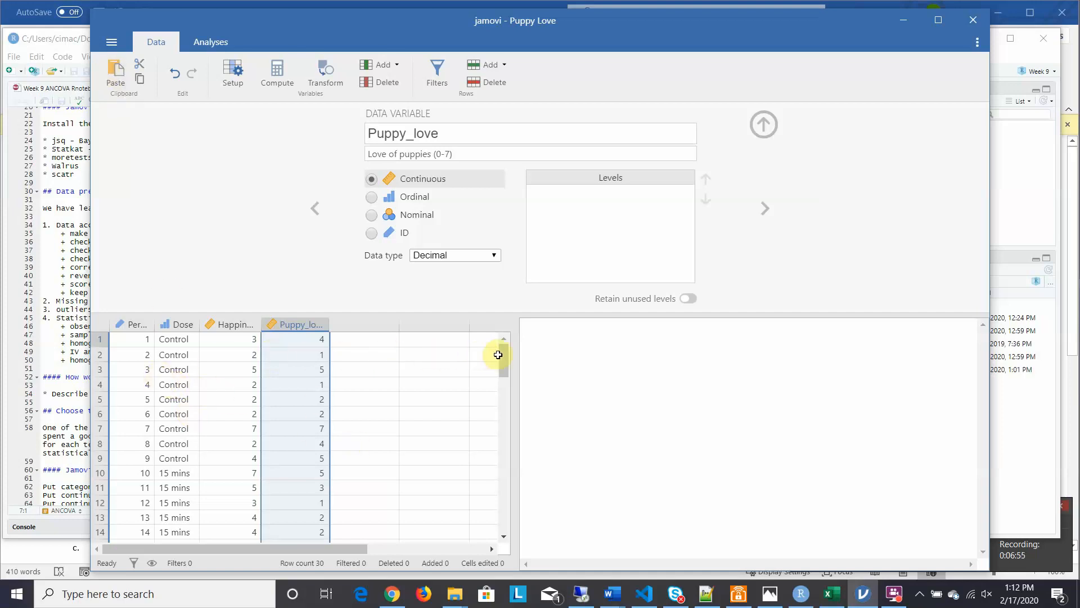
drag(503, 357, 481, 316)
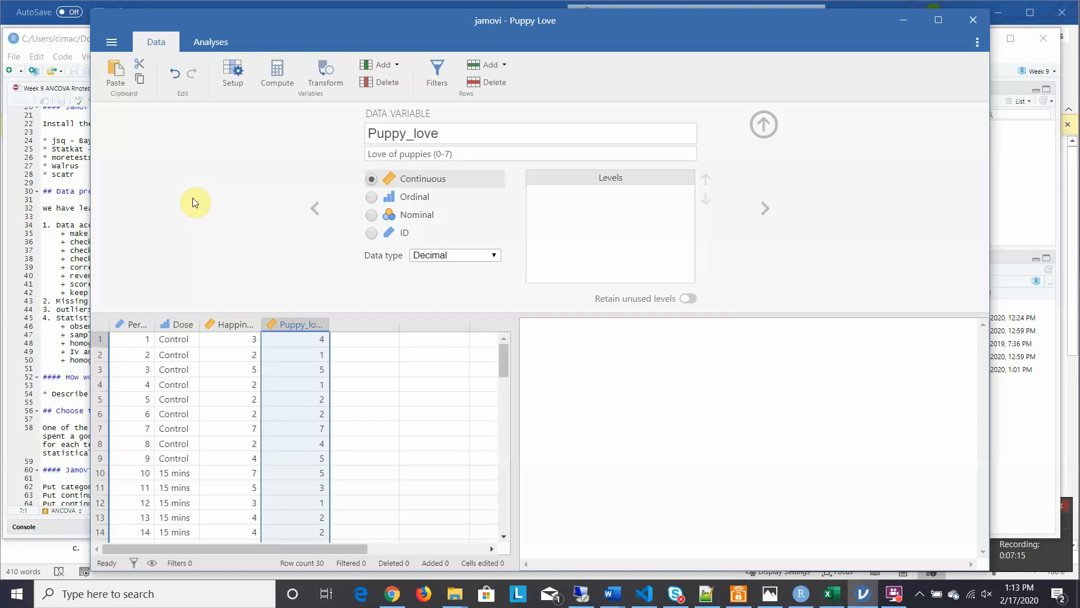
- Create a Descriptives analysis with Dose as the variable and frequency tables enabled
click(213, 41)
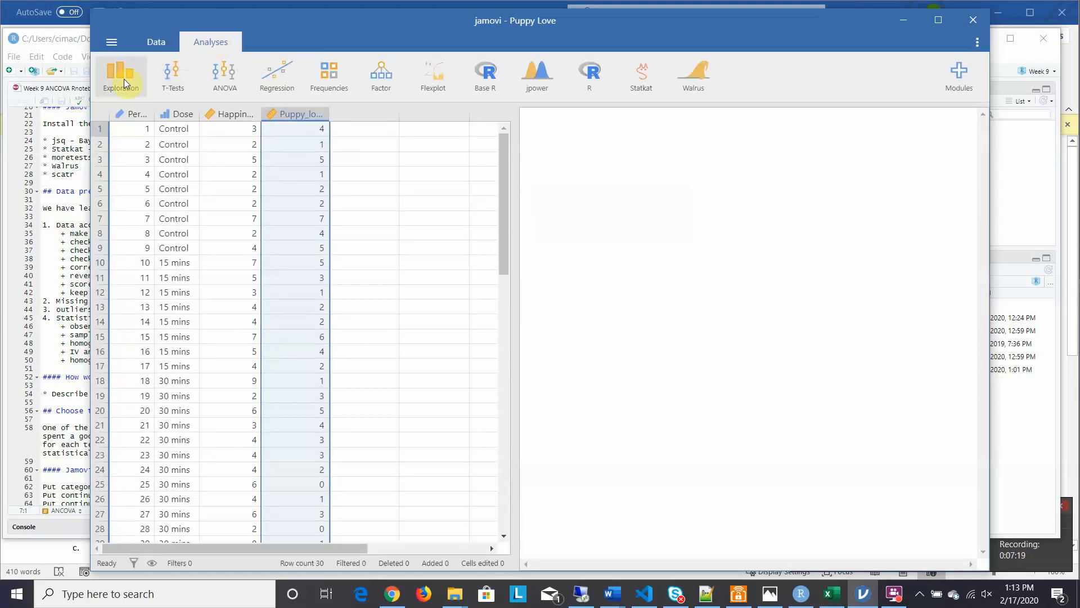
click(124, 78)
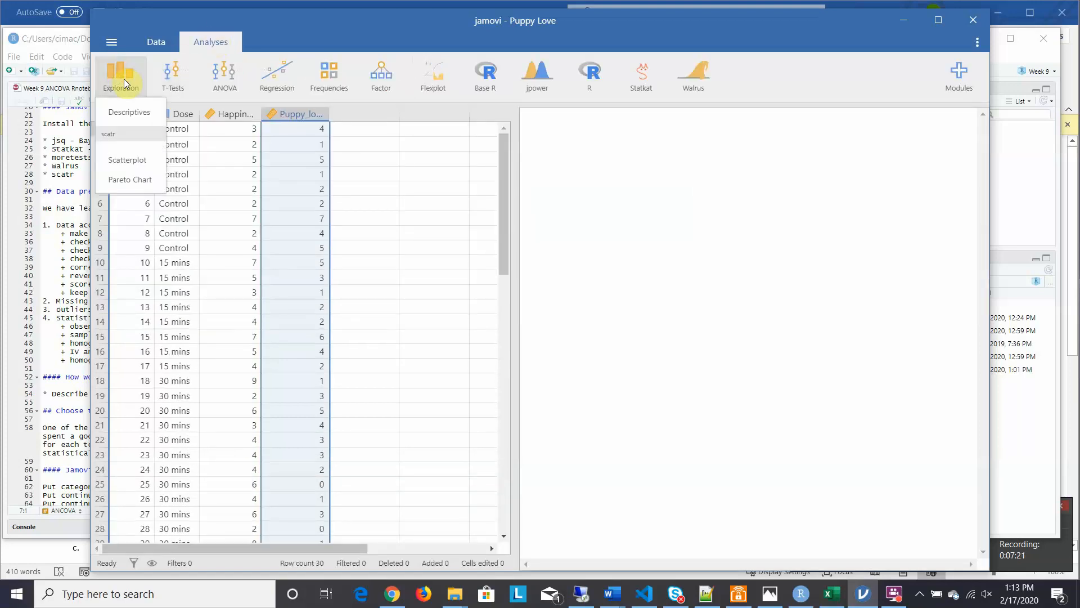
click(123, 108)
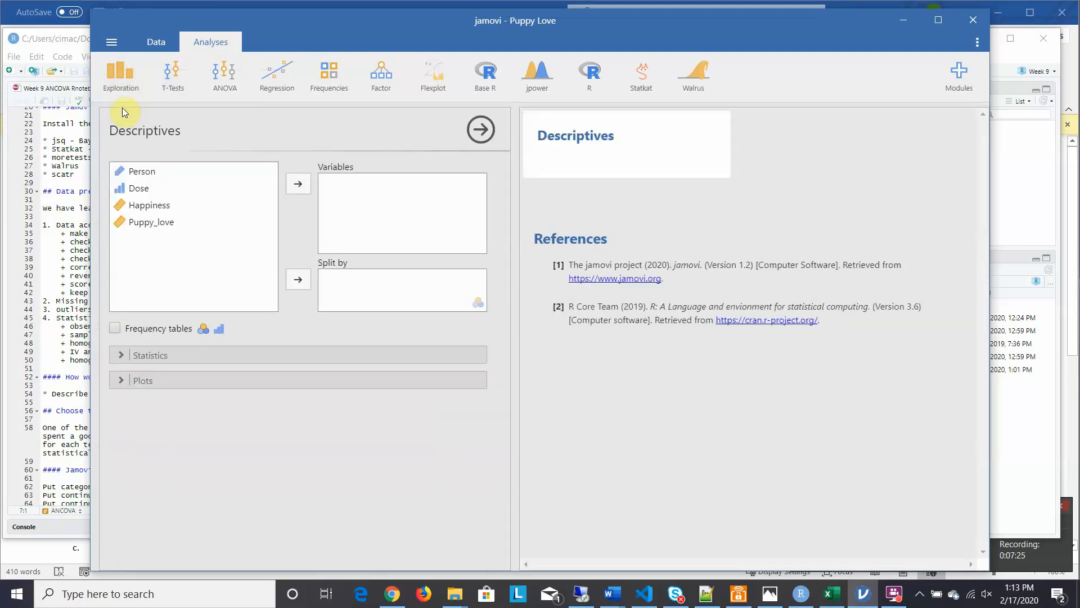
click(141, 187)
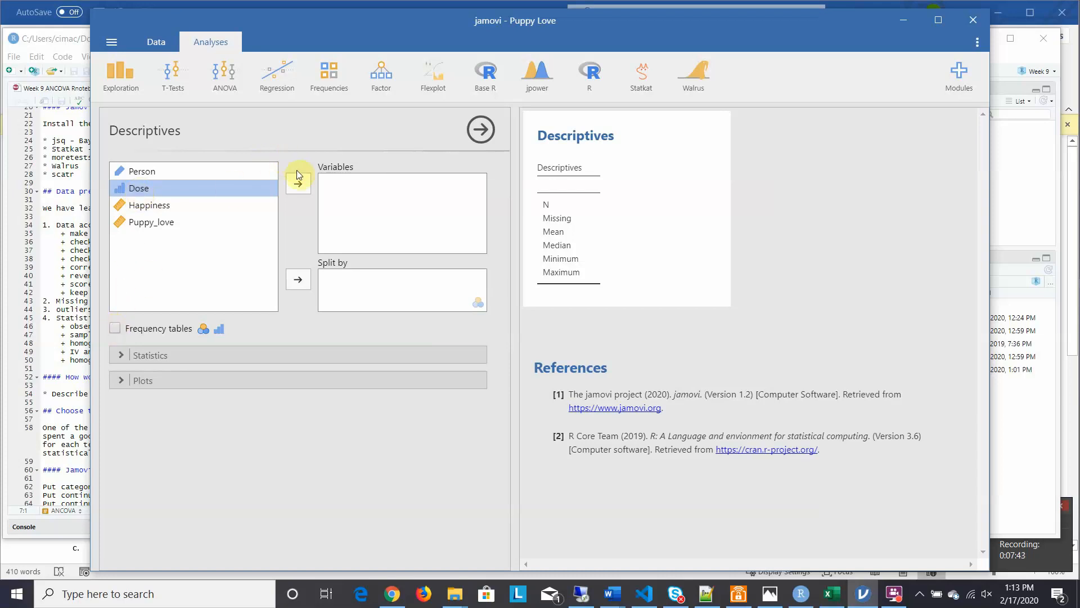
click(299, 189)
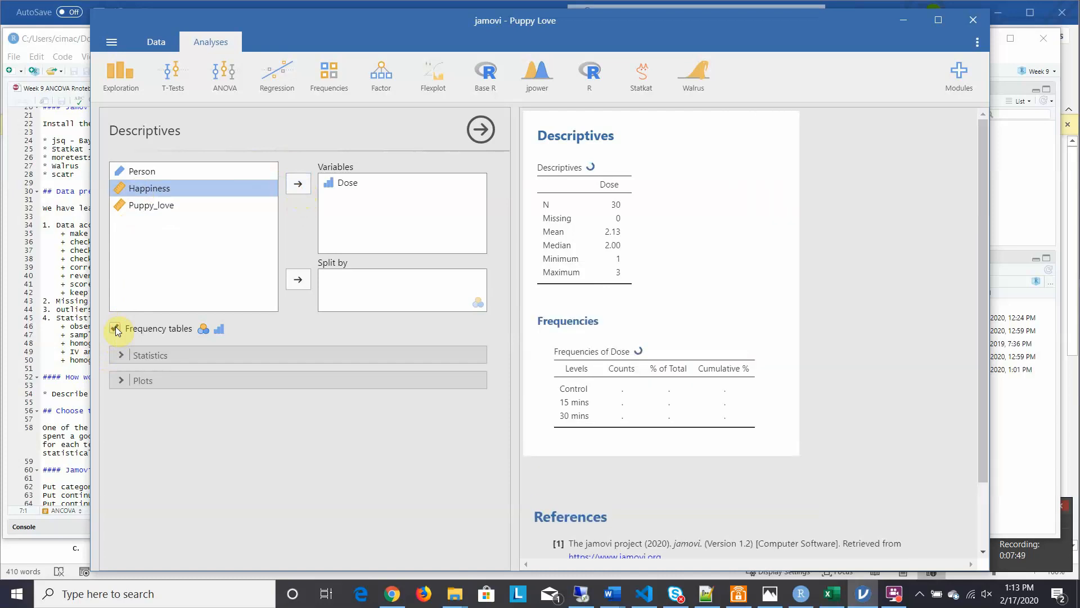
- Remove the mean, median, minimum and maximum from the Dose descriptives and close the analysis options
click(122, 357)
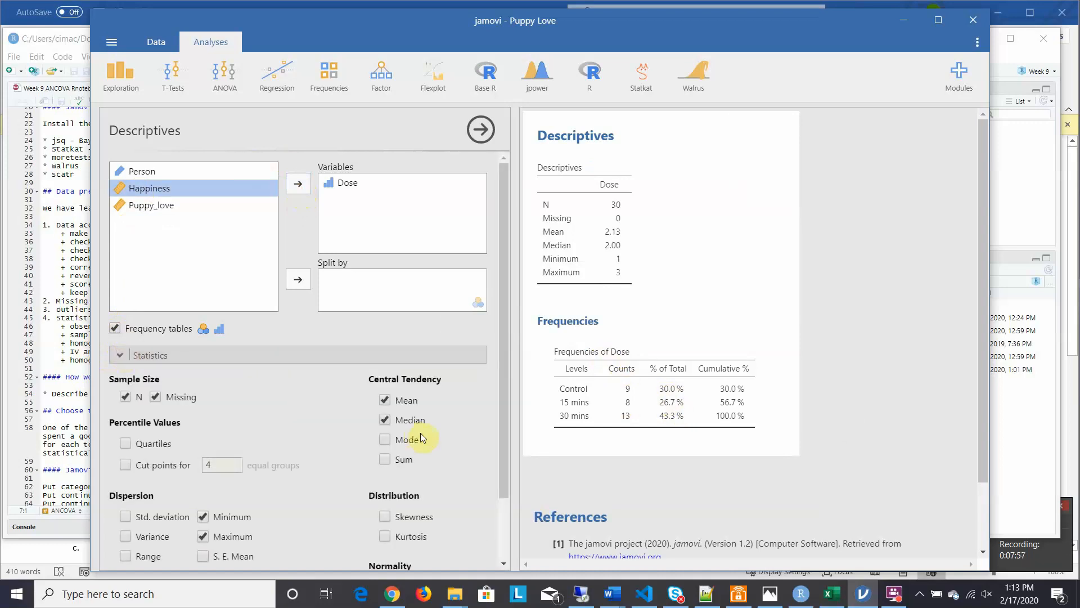
click(382, 399)
click(384, 420)
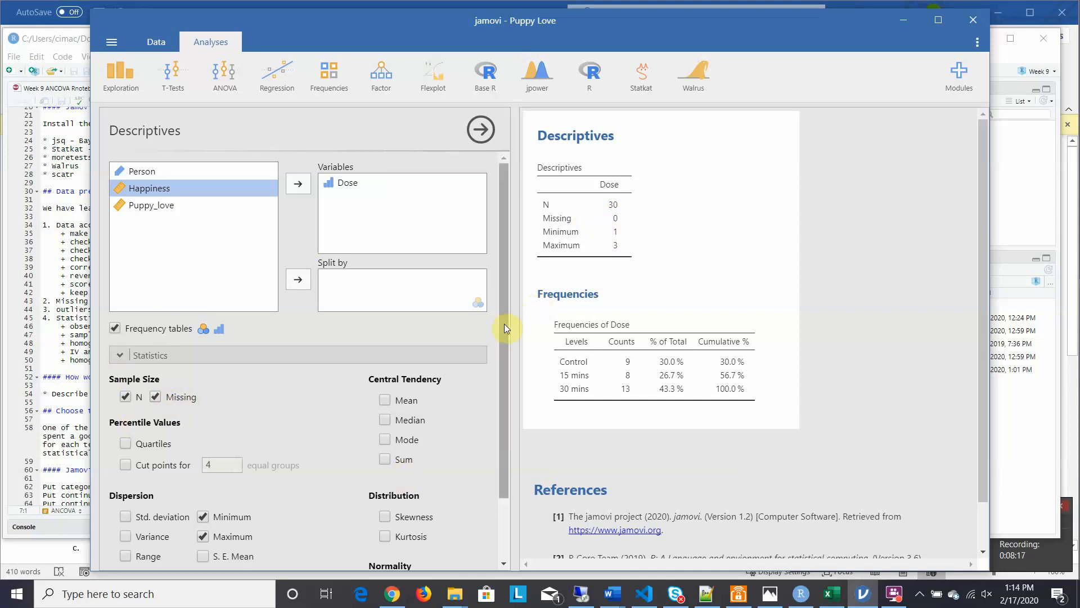
scroll(497, 353, down, 1)
scroll(497, 352, down, 3)
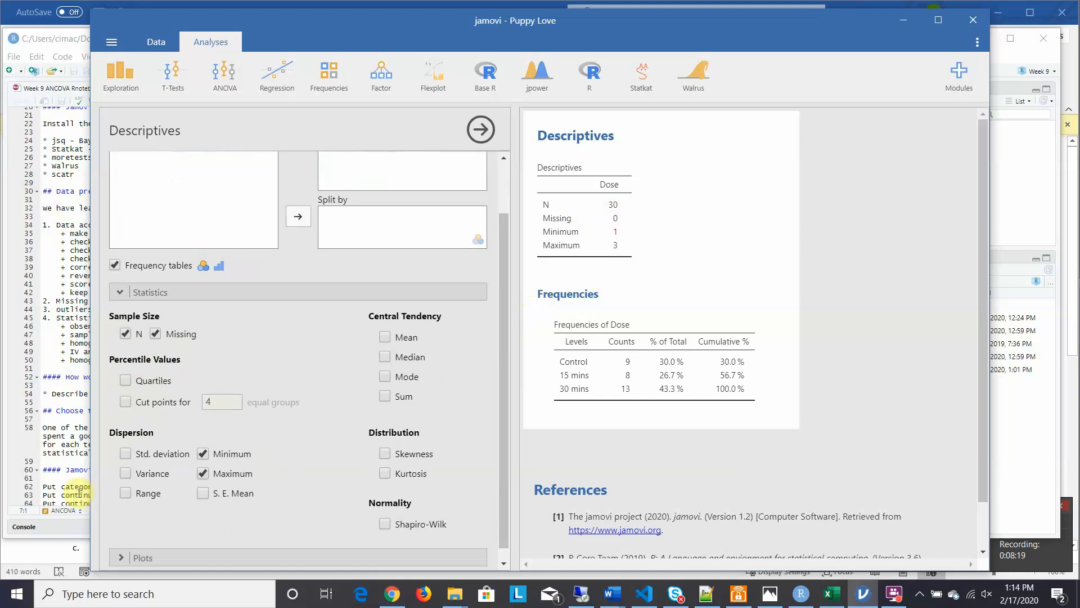
click(203, 454)
click(202, 474)
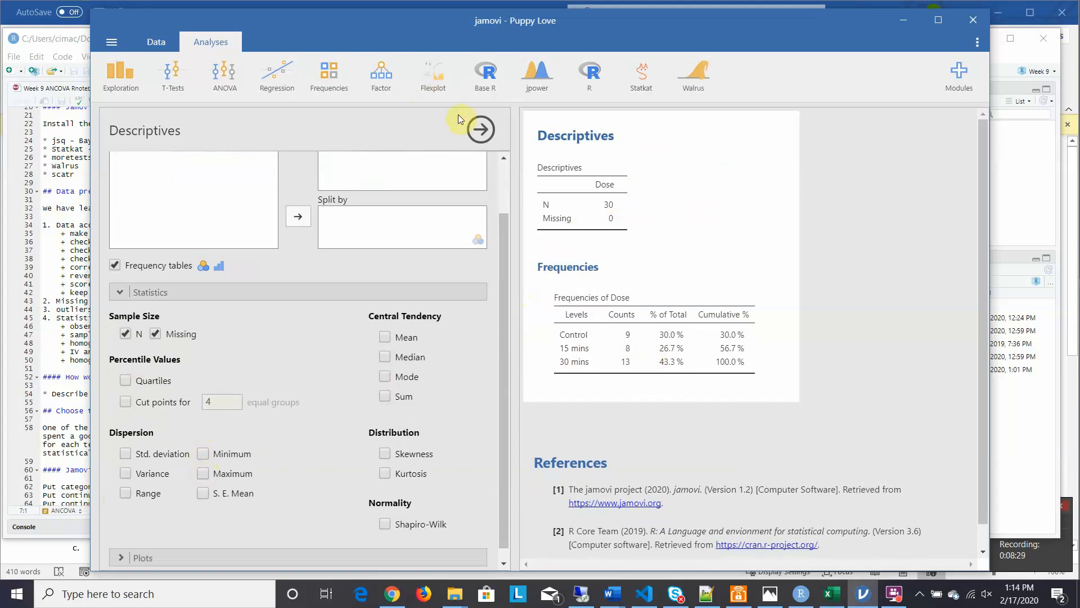
click(484, 130)
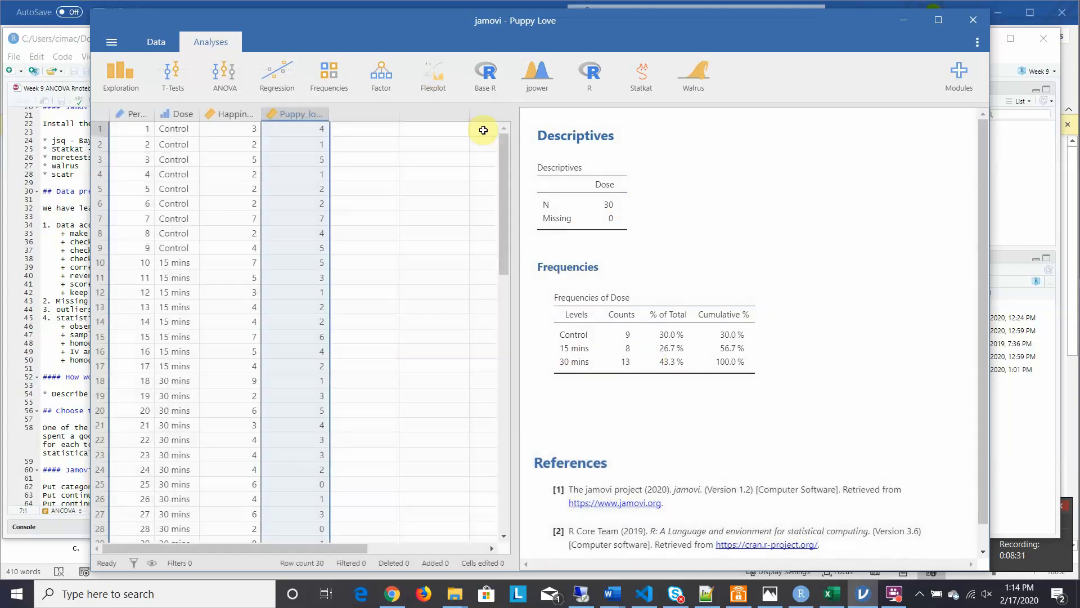
- Create a second Descriptives analysis of Happiness and Puppy_love, split by Dose
click(117, 82)
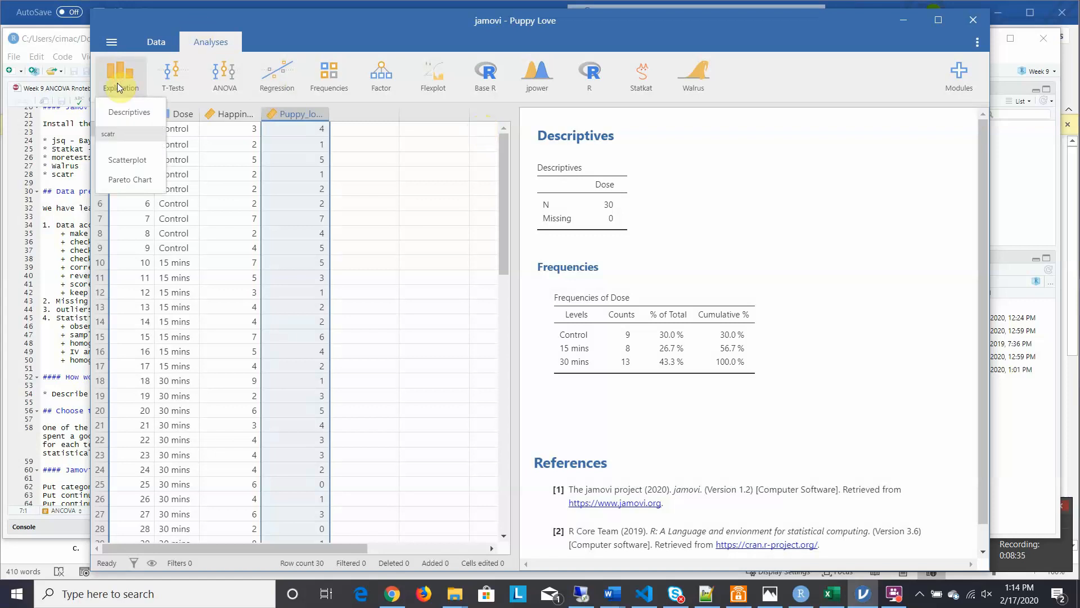
click(119, 111)
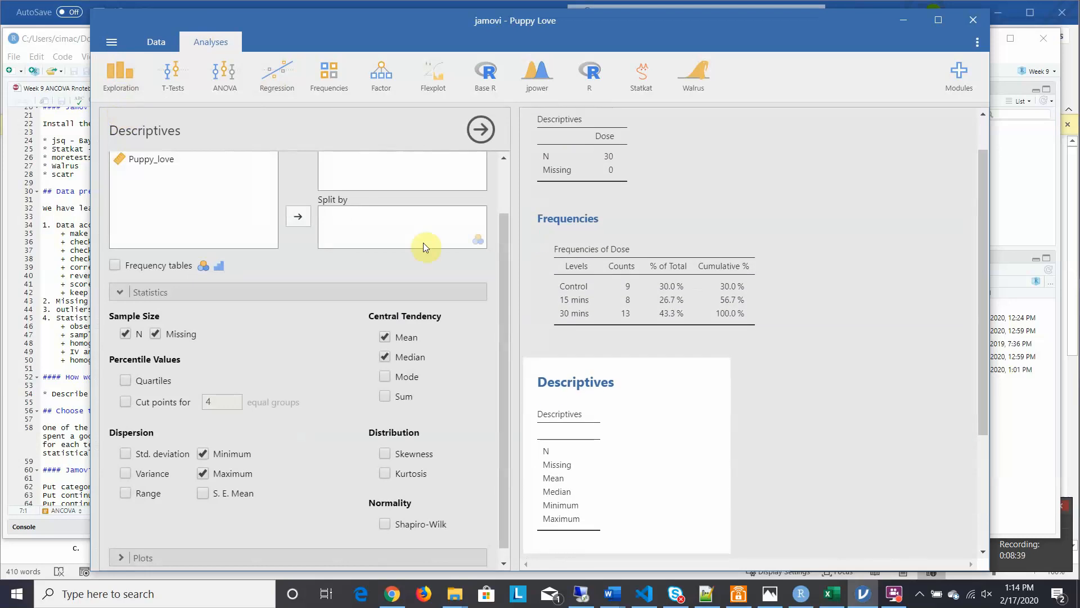
drag(504, 252, 508, 164)
click(298, 184)
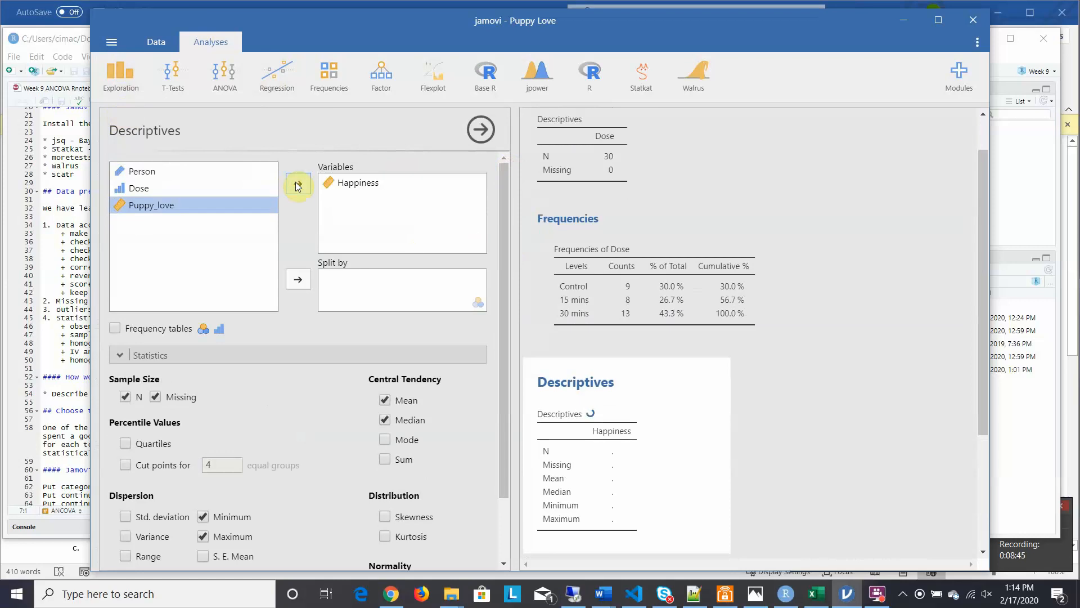
click(298, 184)
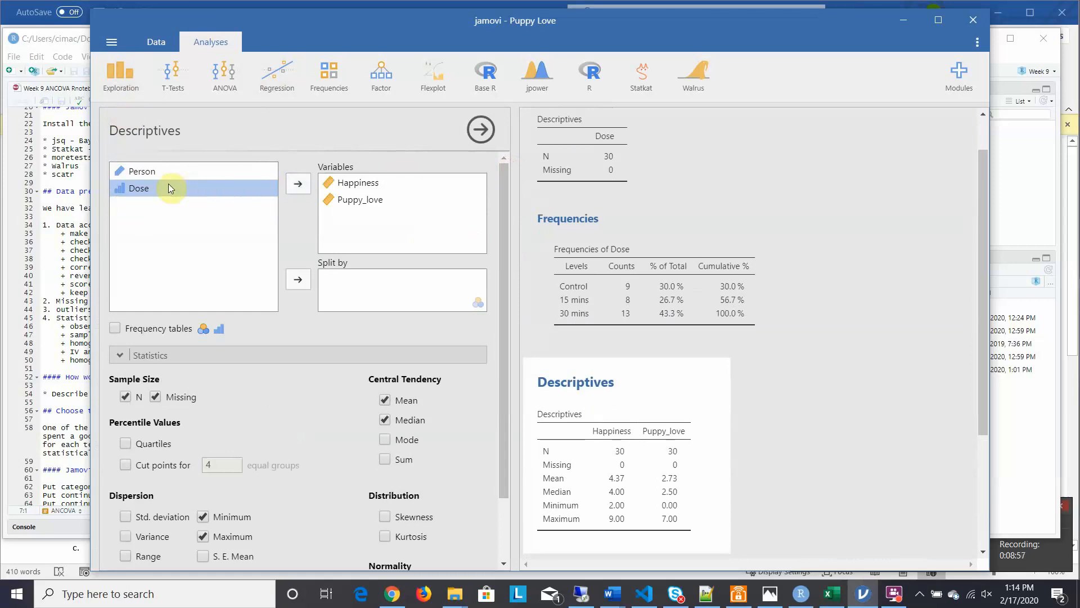
click(301, 281)
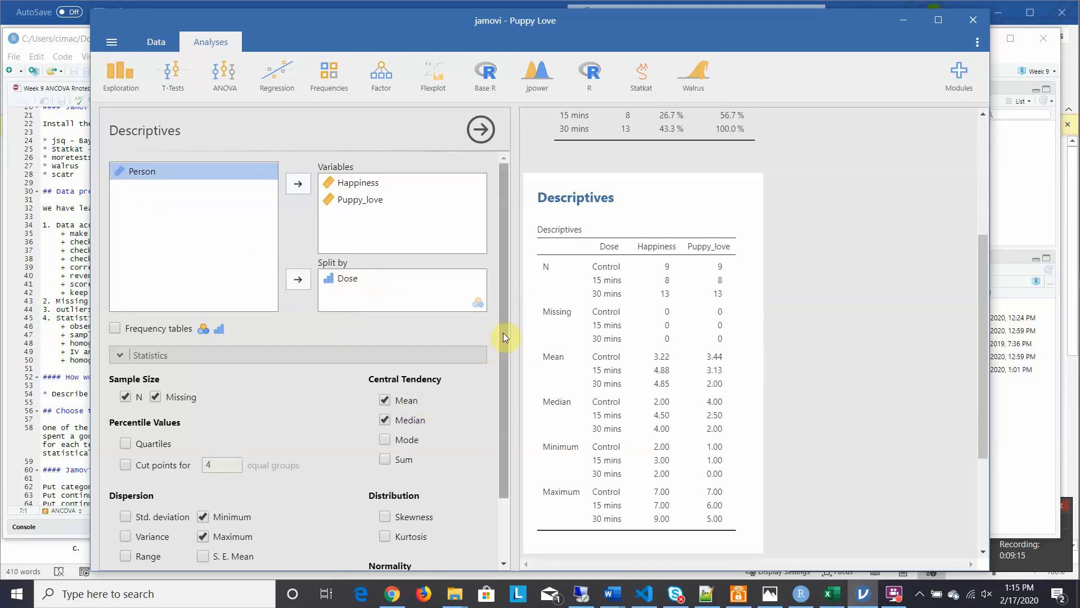
- Add skewness, the Shapiro-Wilk normality test and standard deviation to the Descriptives of Happiness and Puppy_love split by Dose
drag(503, 333, 510, 415)
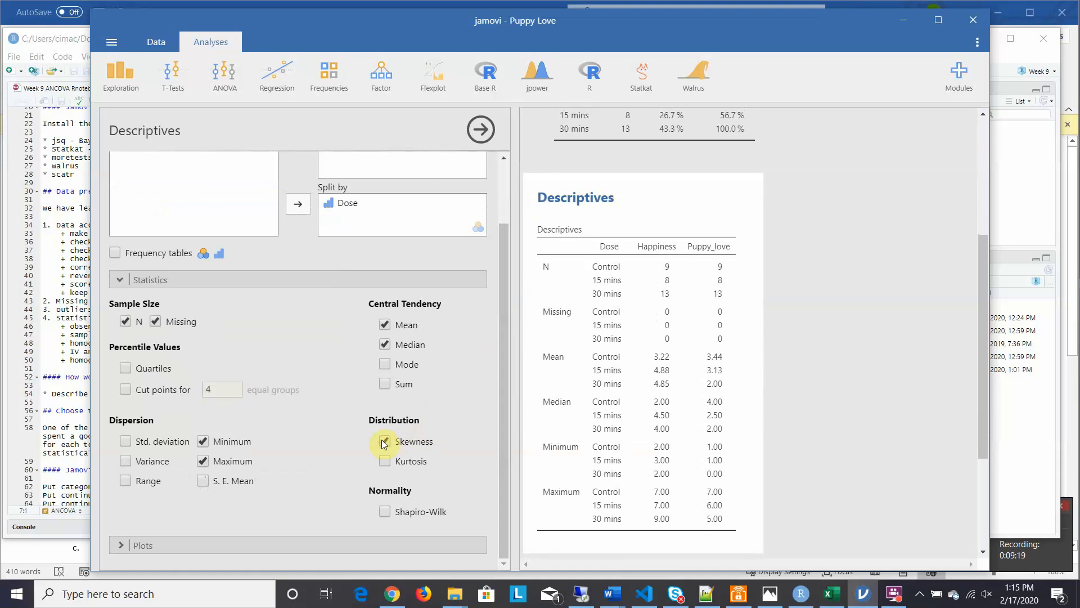
click(385, 511)
click(125, 441)
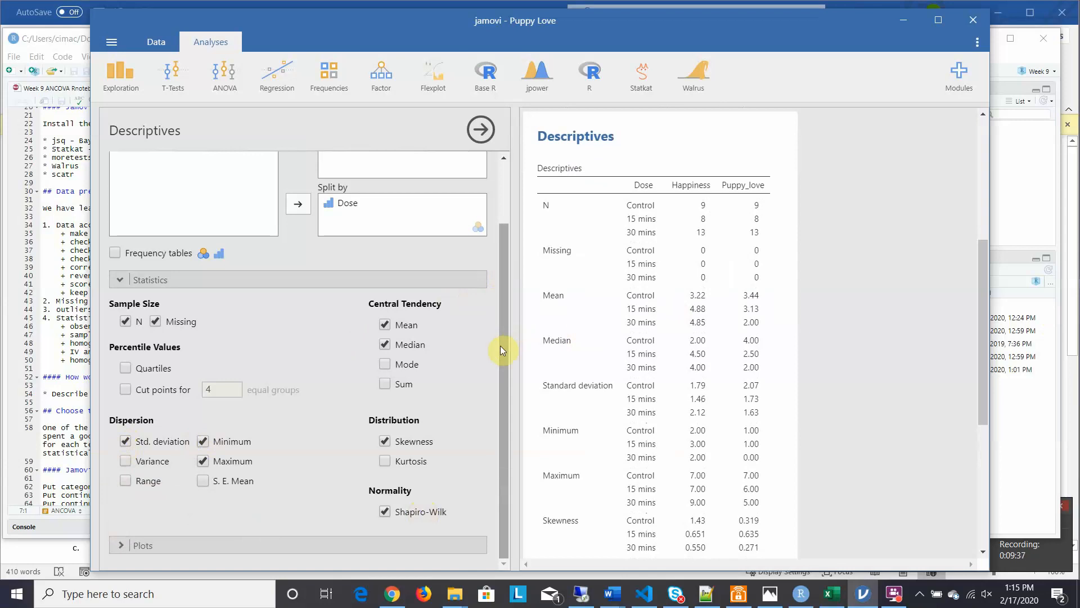
drag(491, 407, 488, 436)
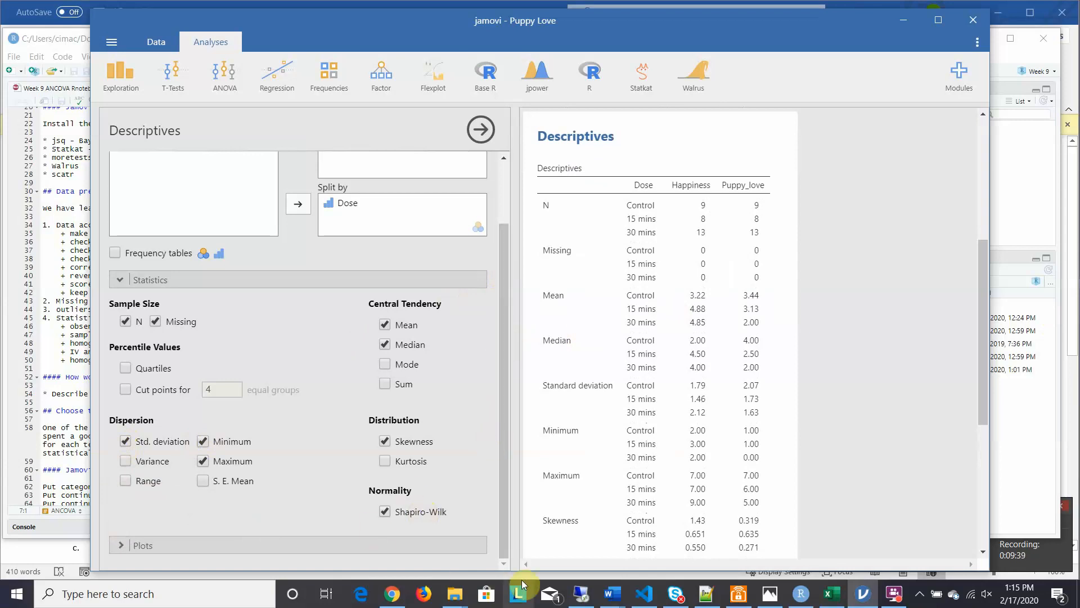
- Add histograms with density curves and box plots to the Happiness and Puppy_love Descriptives, and review the plots and statistics for each Dose group
click(116, 544)
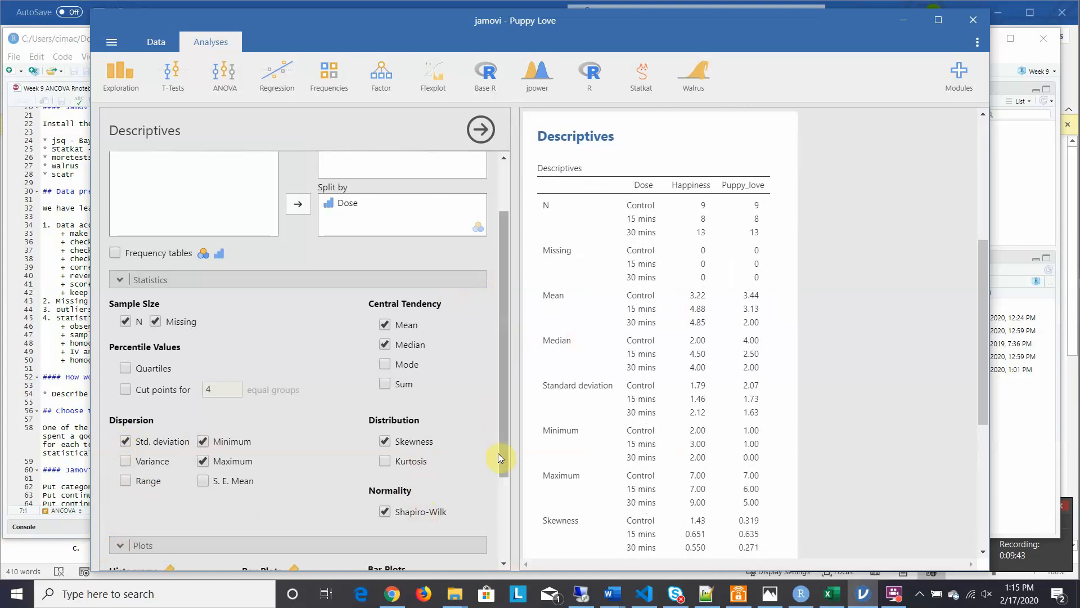
drag(502, 455, 498, 542)
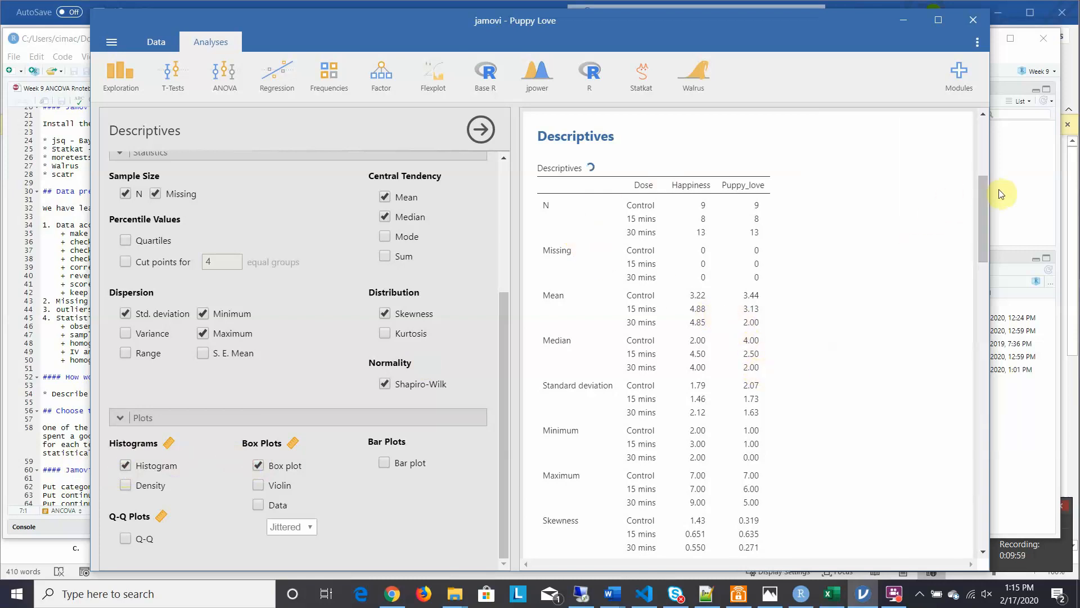
drag(984, 193, 975, 298)
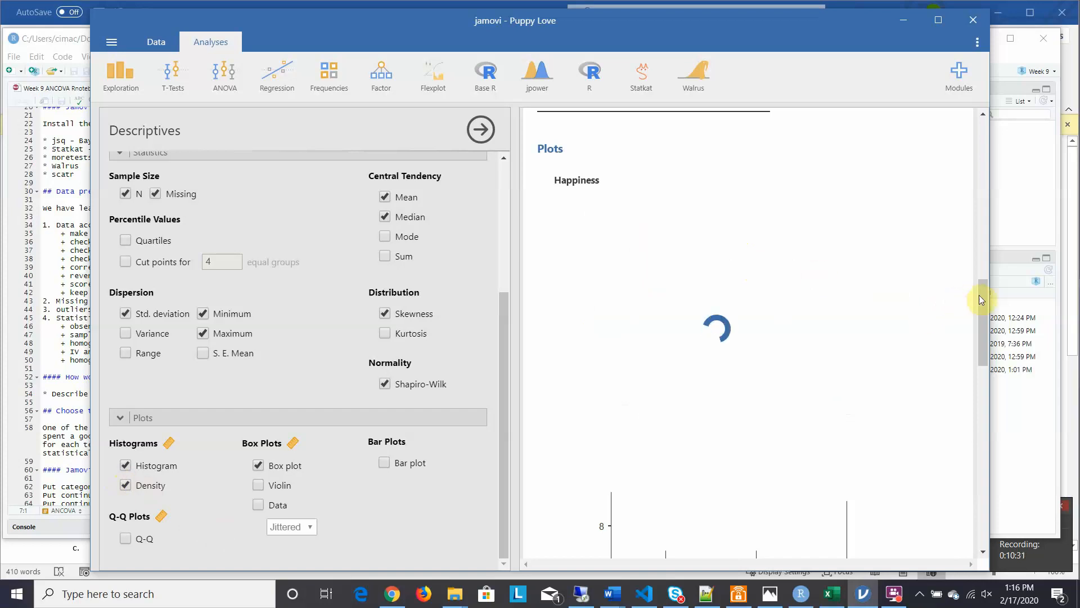
drag(980, 295, 980, 306)
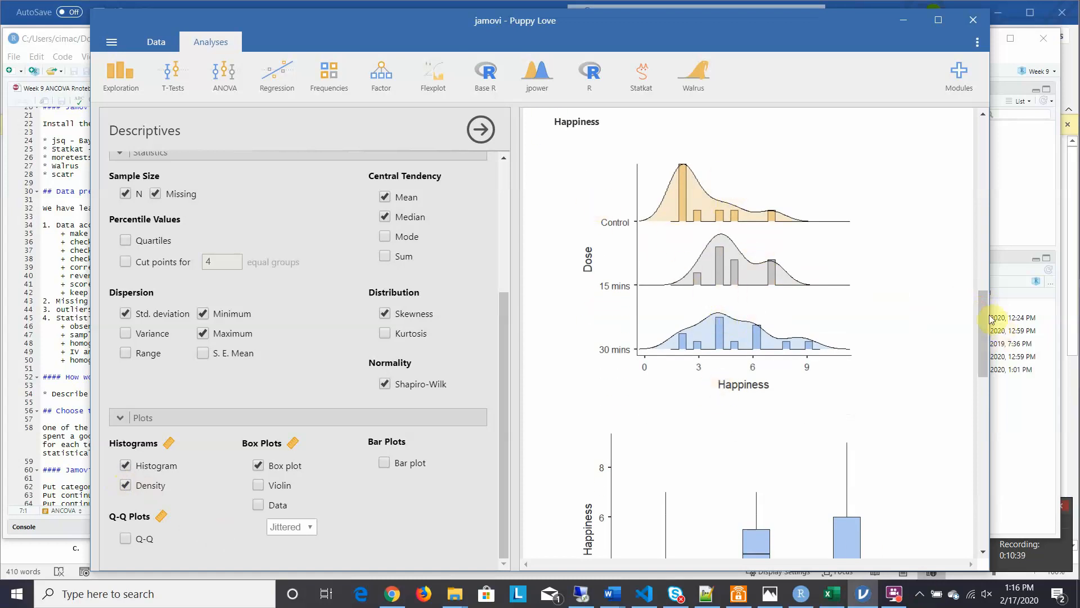
mouse_move(982, 316)
mouse_down()
mouse_move(981, 350)
mouse_move(978, 336)
mouse_up()
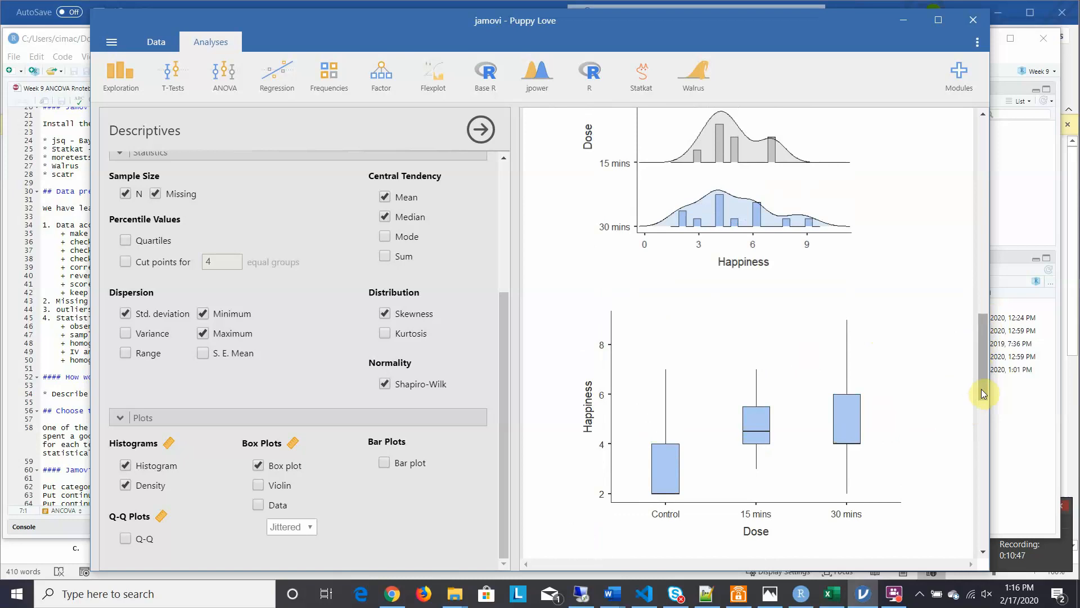
drag(981, 389, 978, 308)
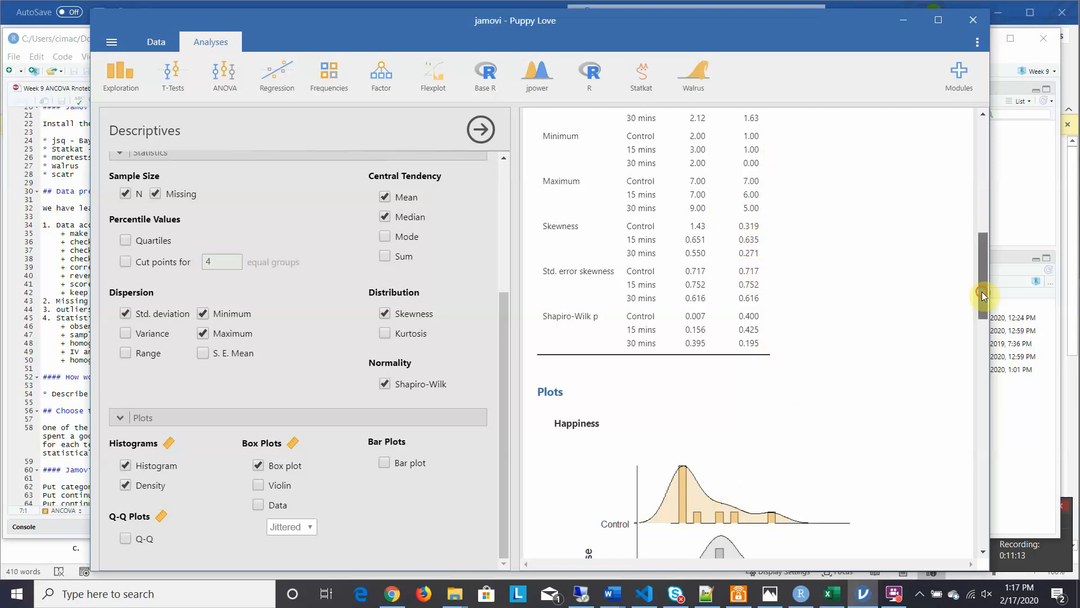
scroll(980, 318, down, 1)
scroll(980, 319, down, 3)
- Add a bar plot to the Dose Descriptives analysis and compare it with the Dose frequency table
drag(980, 338, 965, 146)
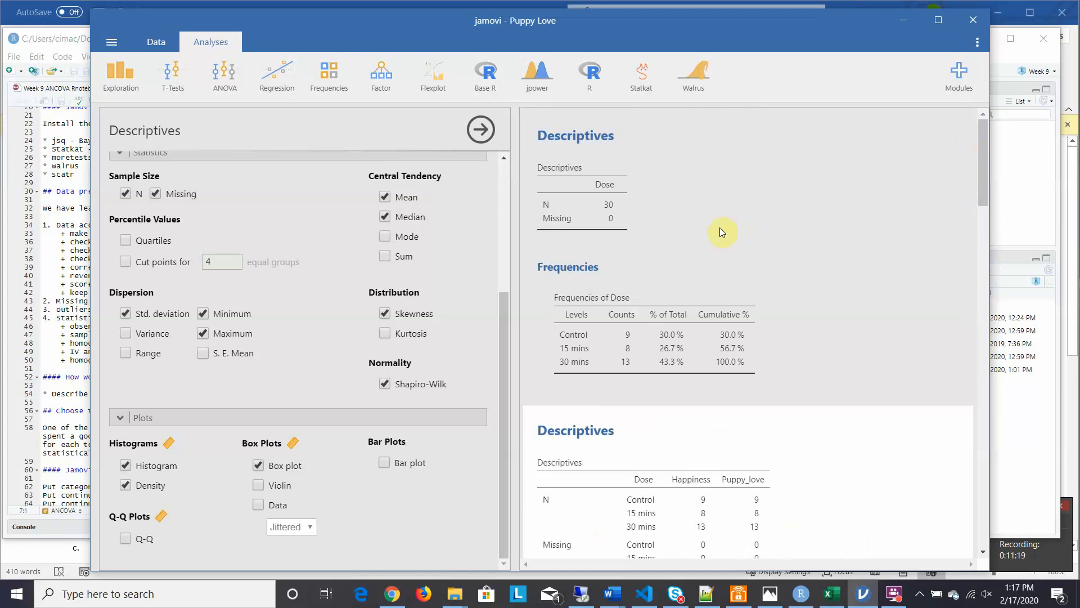
click(679, 302)
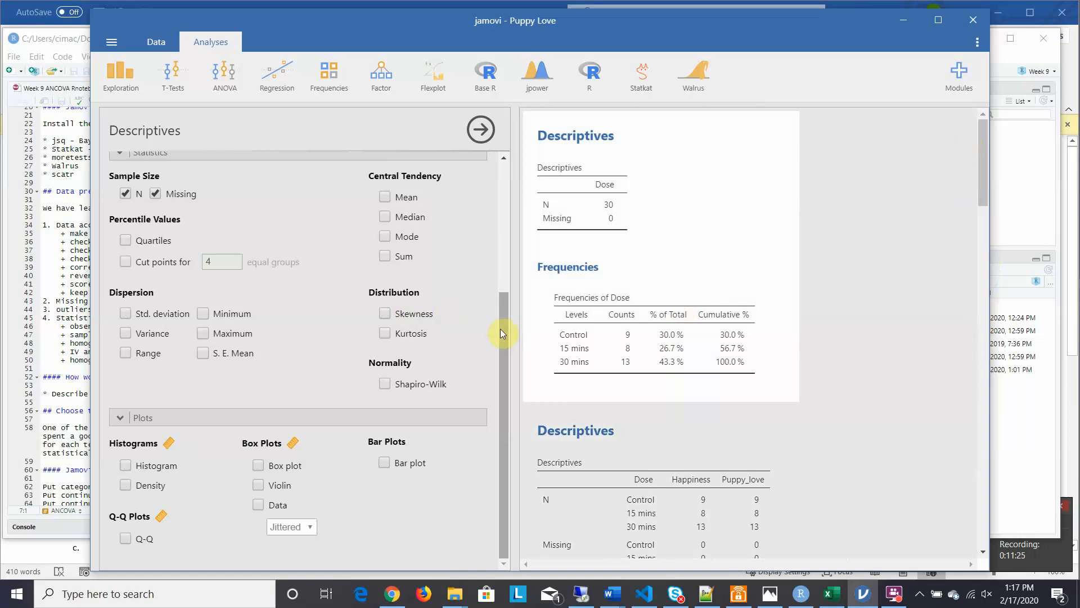
click(384, 461)
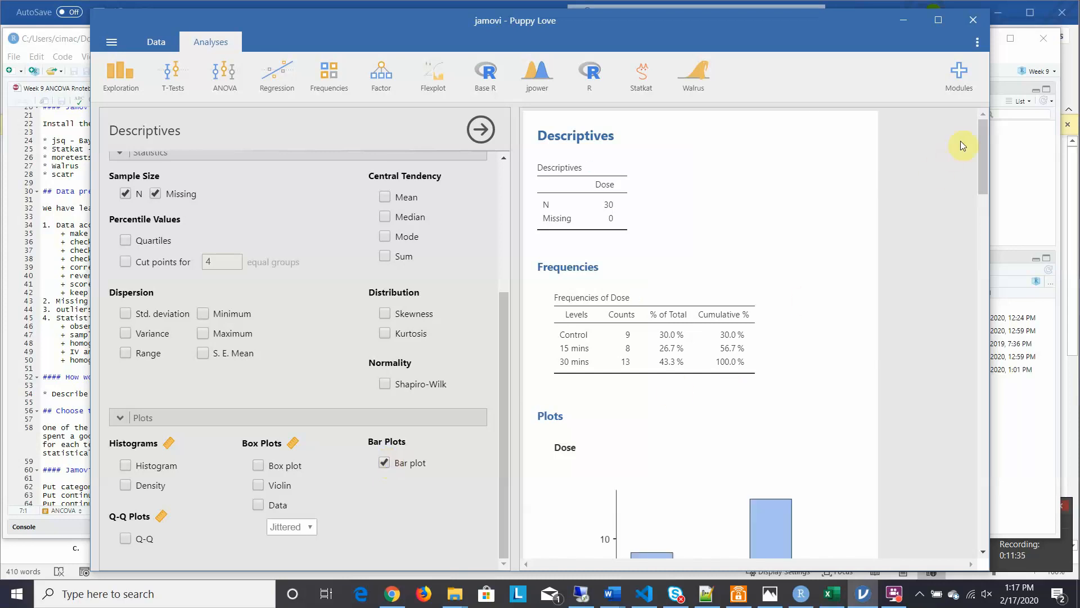
scroll(983, 141, down, 2)
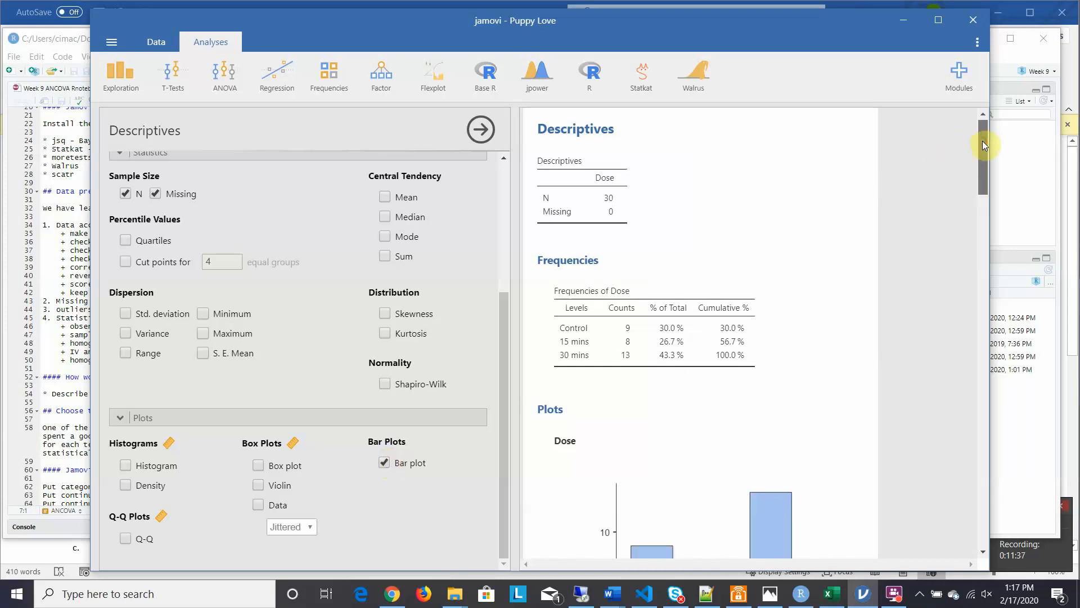
scroll(983, 147, down, 3)
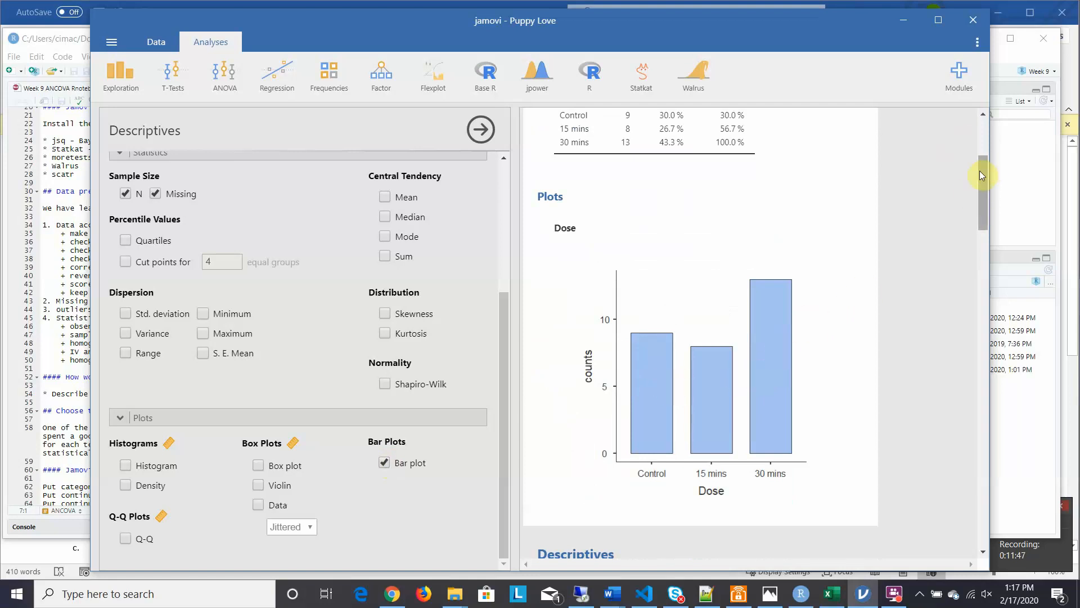
mouse_move(984, 171)
mouse_down()
mouse_move(984, 136)
mouse_move(984, 159)
mouse_up()
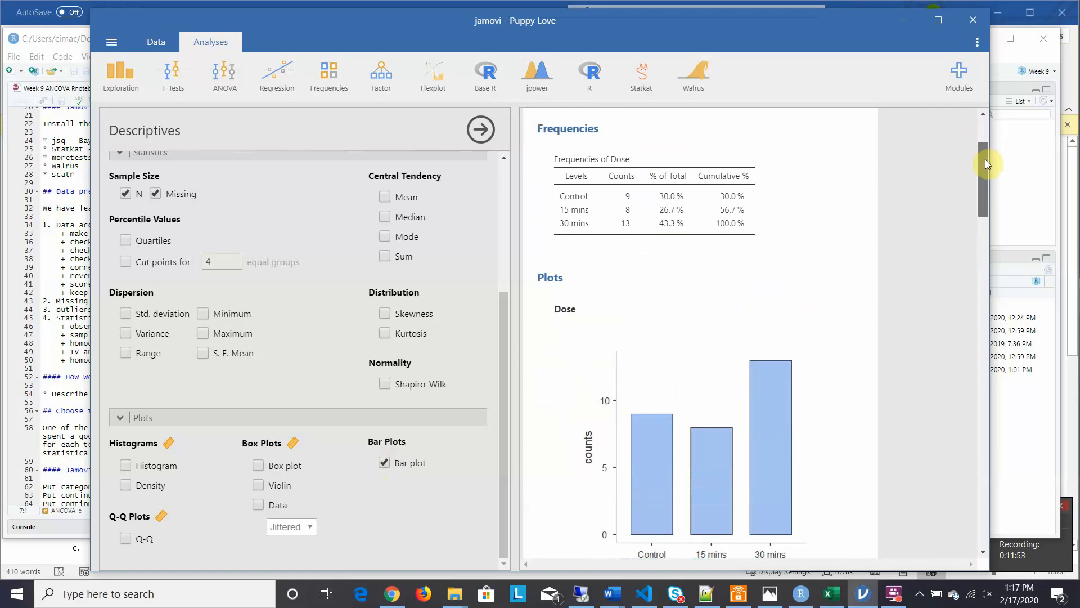
drag(985, 160, 984, 181)
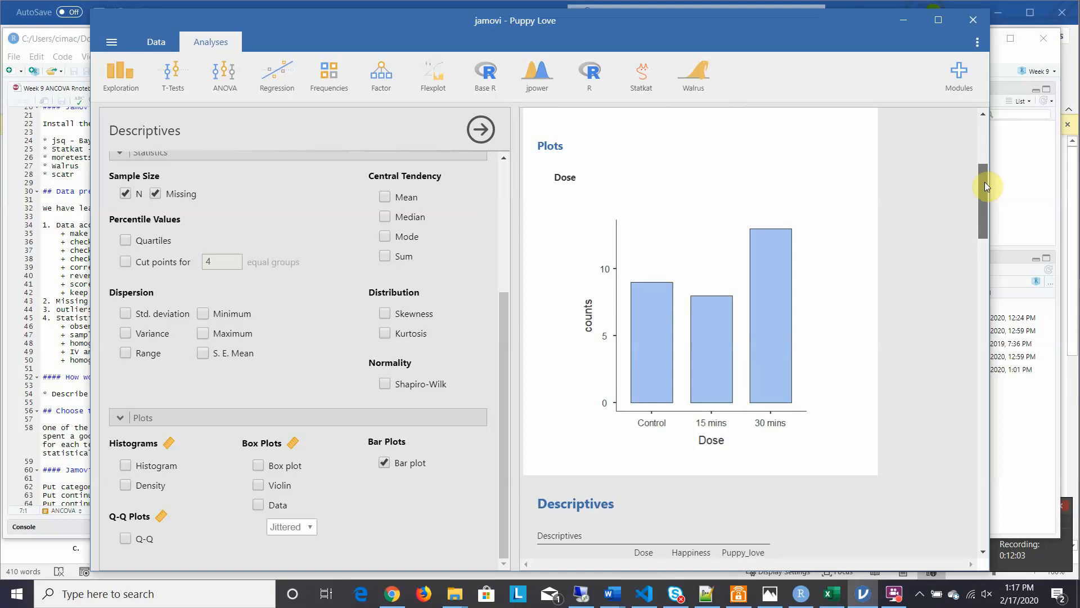
drag(985, 182, 981, 125)
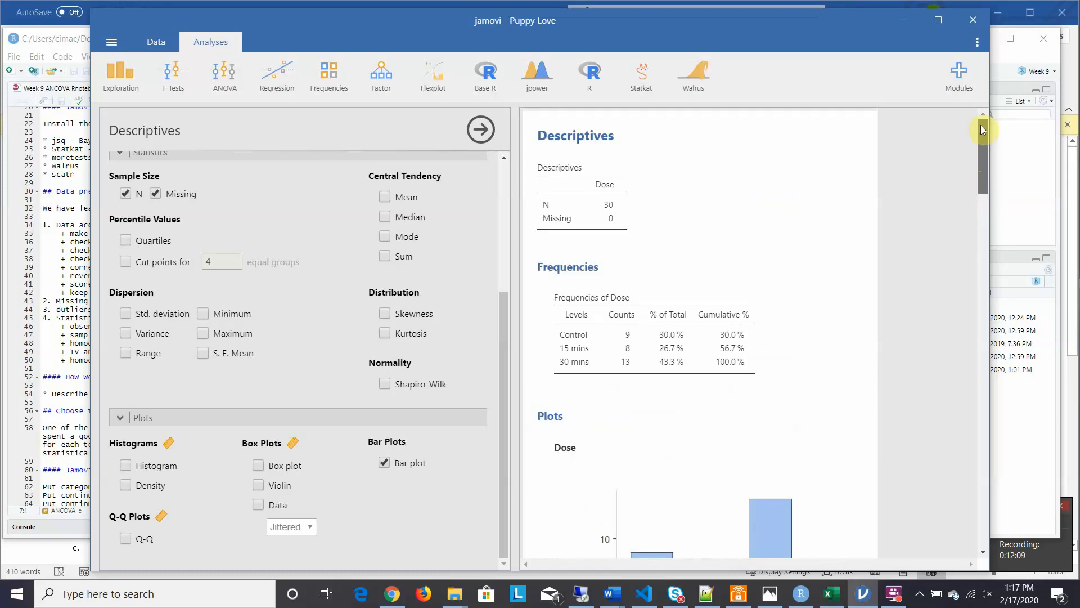
drag(980, 128, 940, 243)
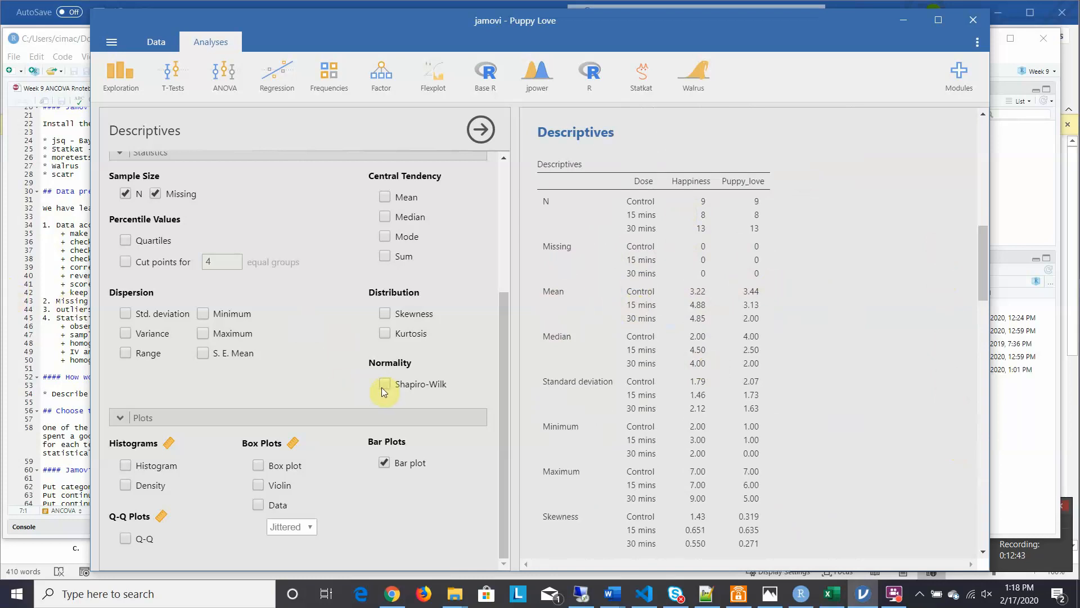
- Switch to the RStudio notebook, mark the assumption about normal sampling distributions, read the remaining assumptions, and return to jamovi
click(16, 335)
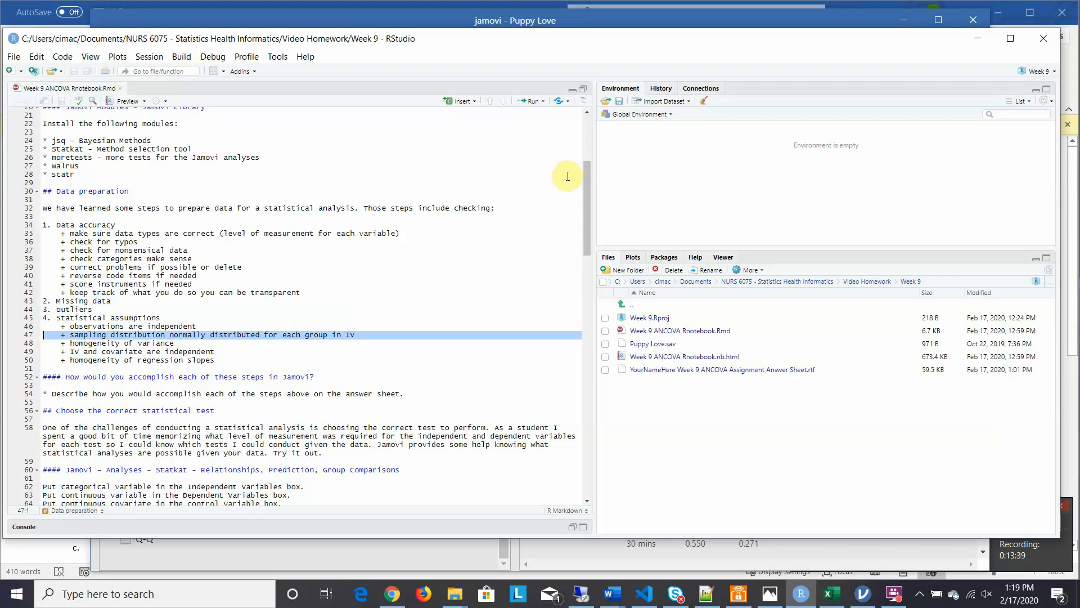
drag(586, 193, 585, 214)
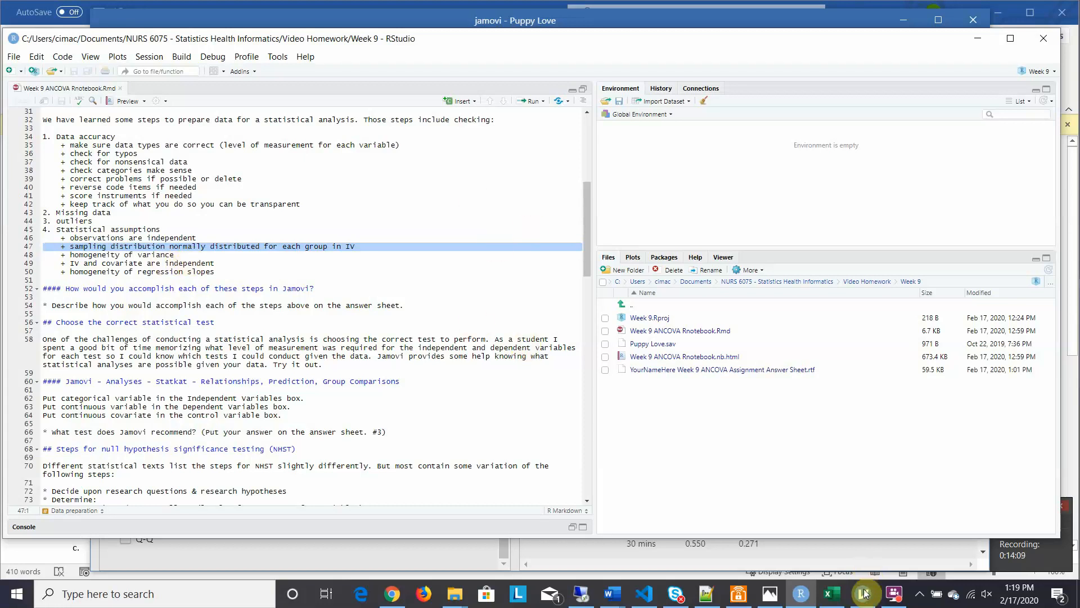
mouse_move(863, 594)
click(876, 558)
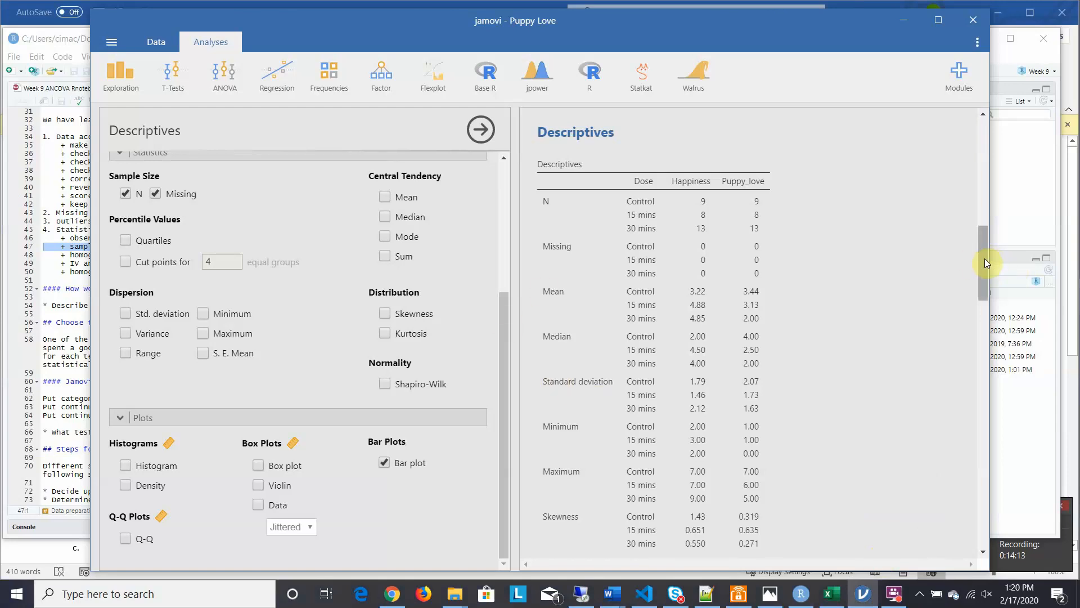
- Examine the Puppy Love data sheet and the means of Happiness and Puppy_love for each Dose group
drag(984, 262, 961, 121)
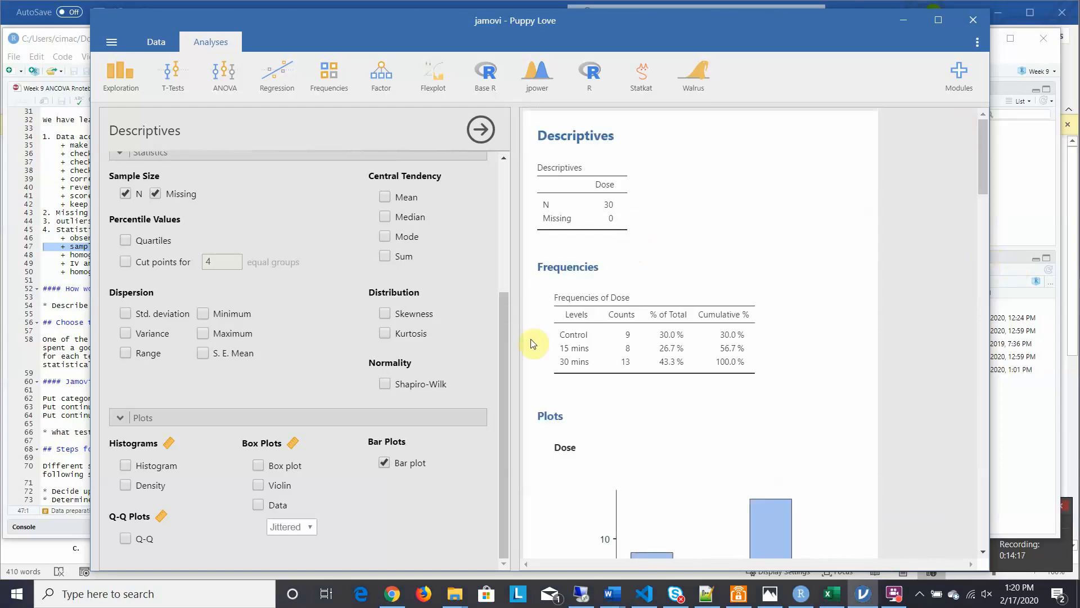
drag(508, 357, 518, 231)
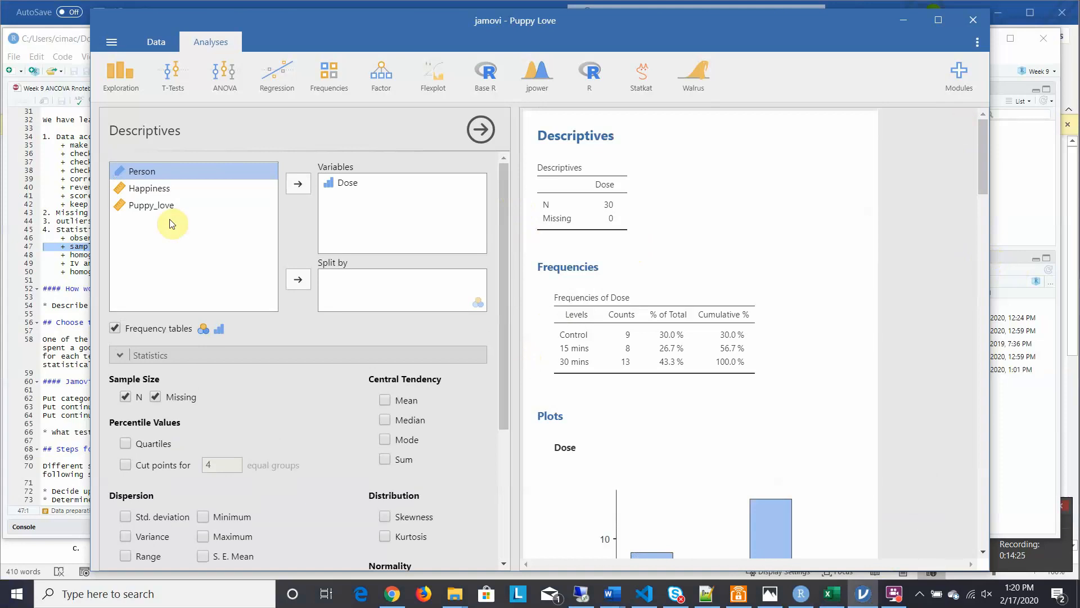
click(151, 41)
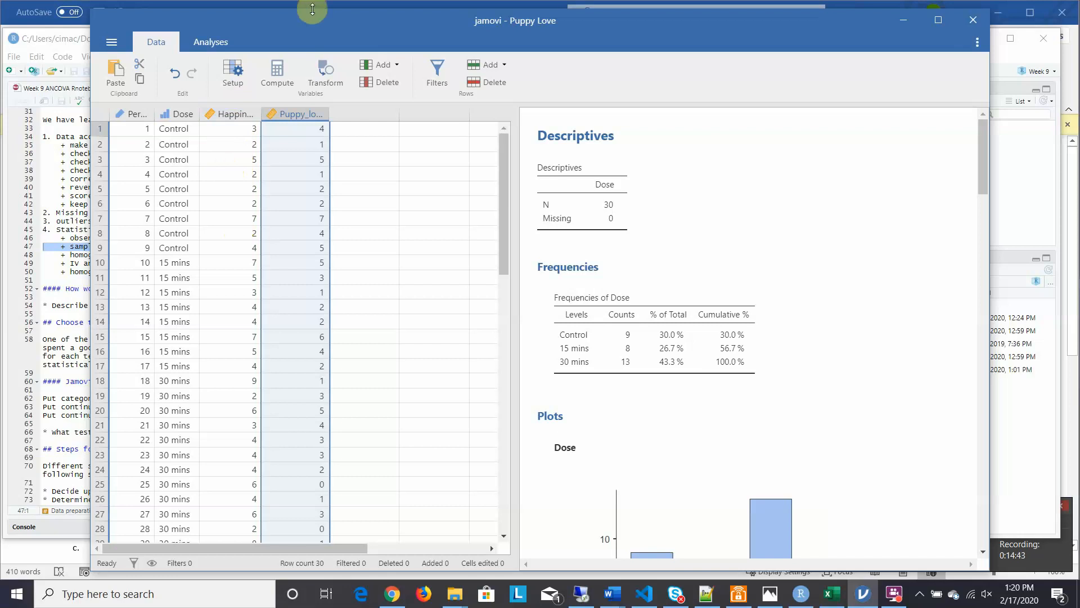
drag(309, 20, 504, 24)
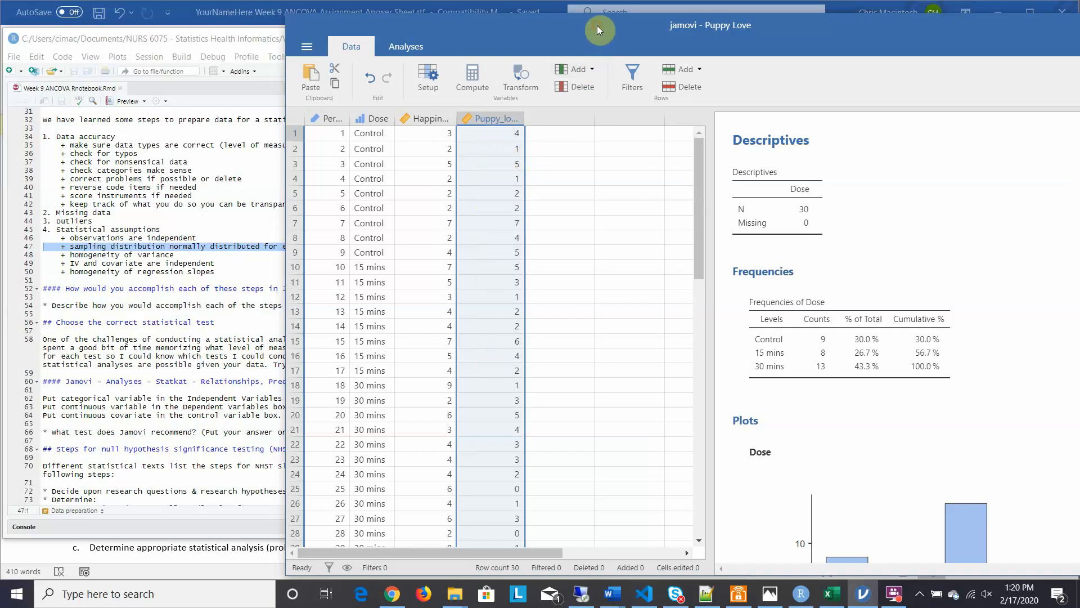
drag(597, 25, 356, 19)
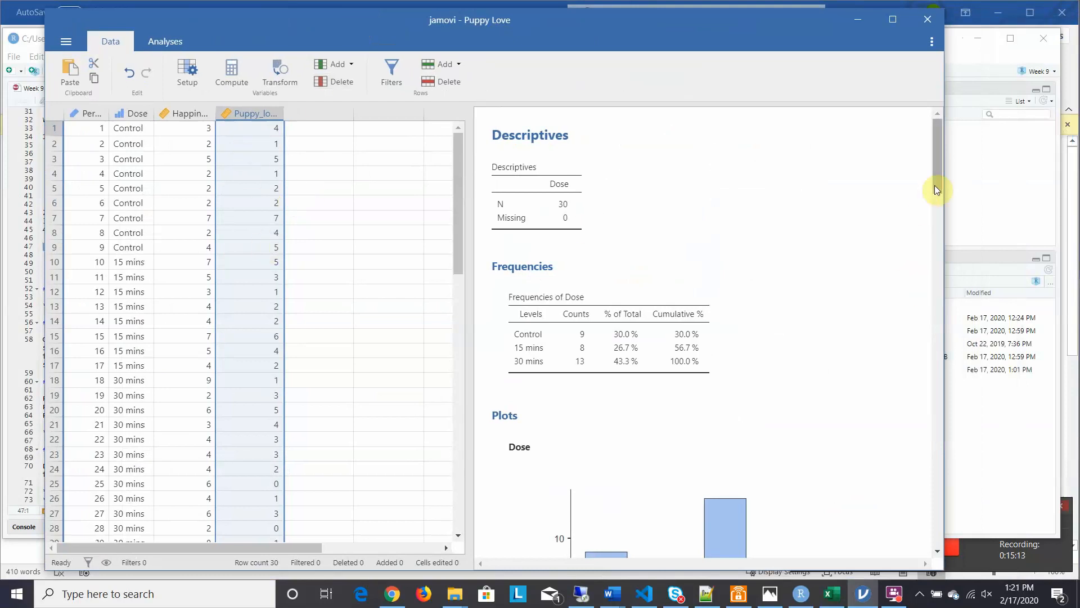
drag(934, 187, 936, 302)
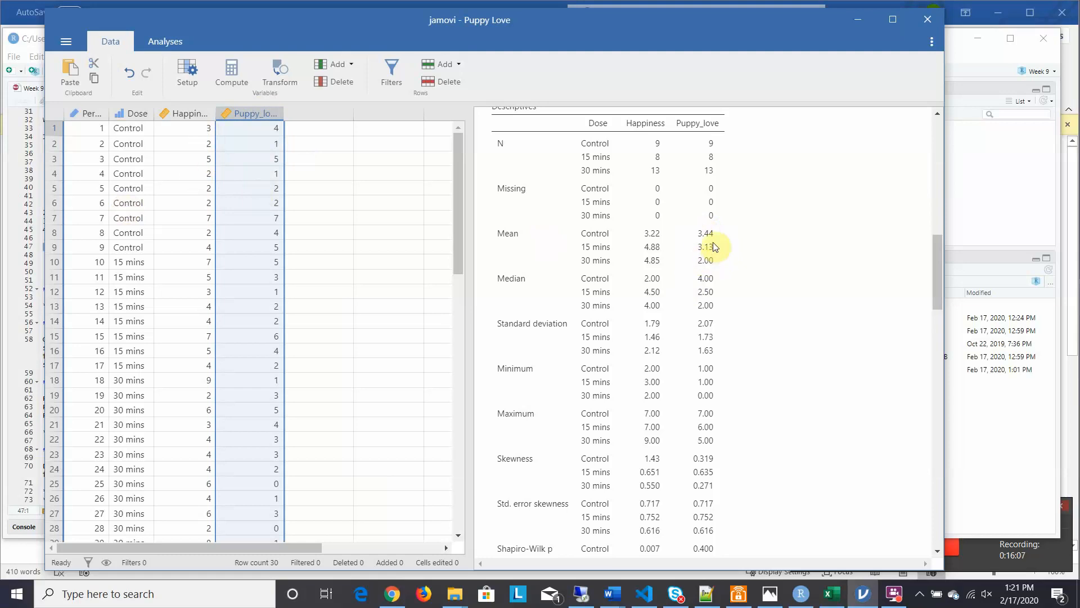
- Run a One-Way ANOVA with Puppy_love as the dependent variable and Dose as the grouping variable, and check its results table
click(158, 42)
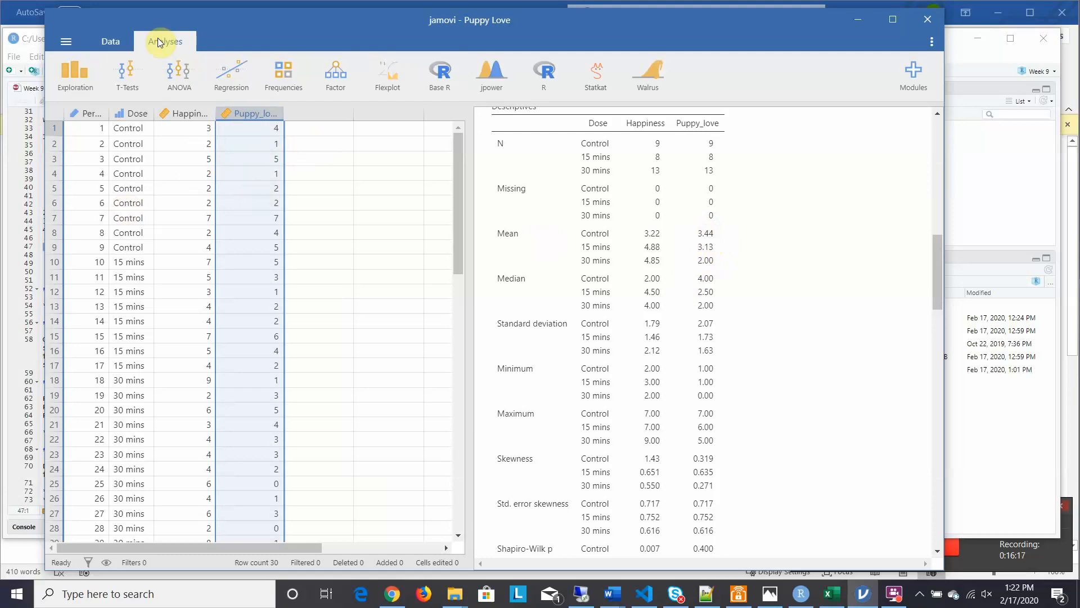
click(173, 75)
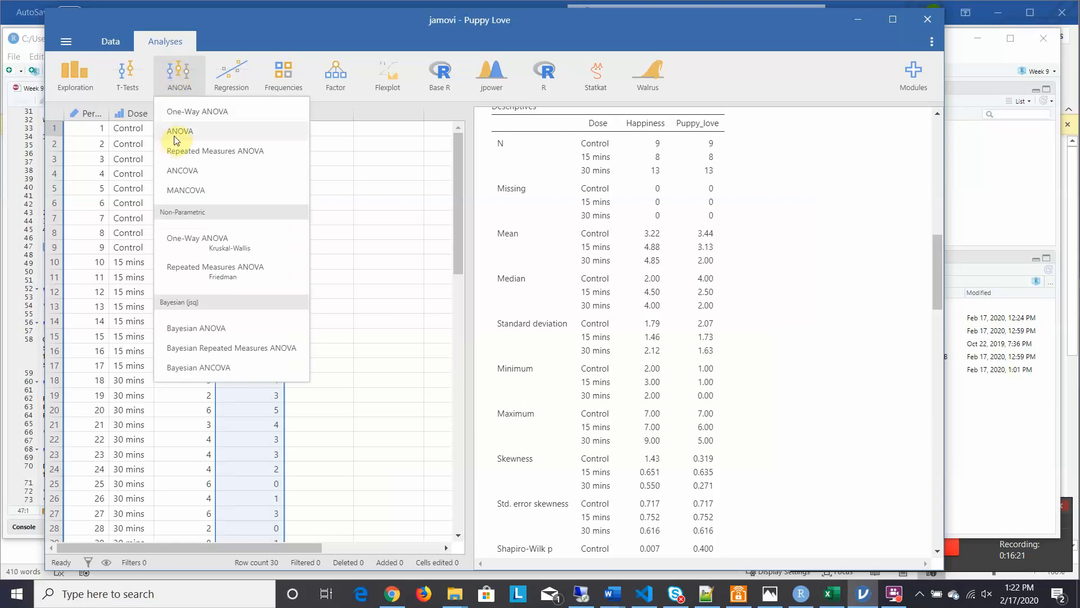
click(187, 112)
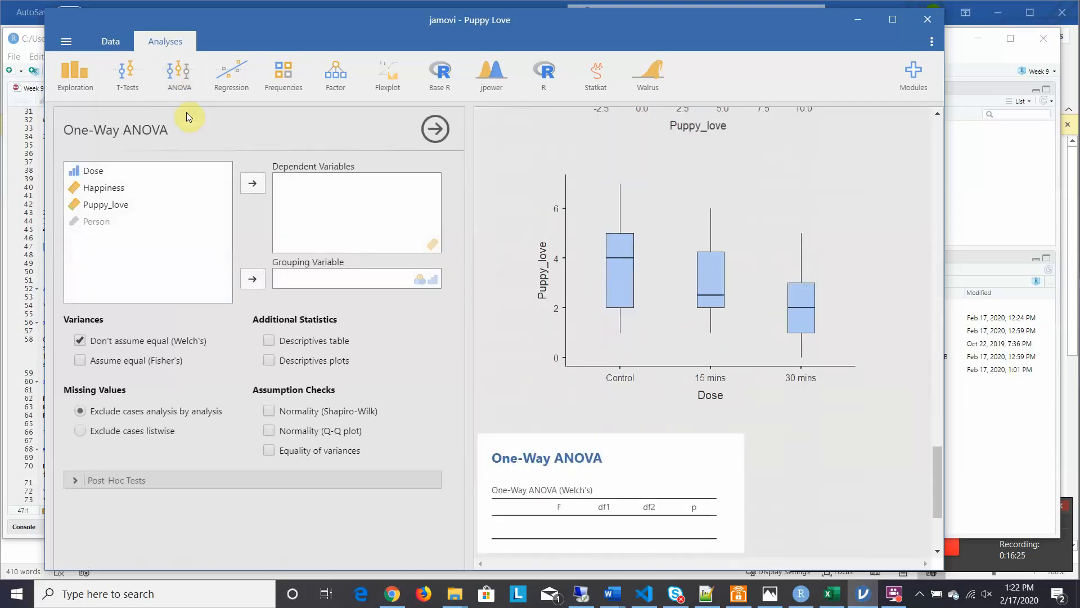
click(93, 172)
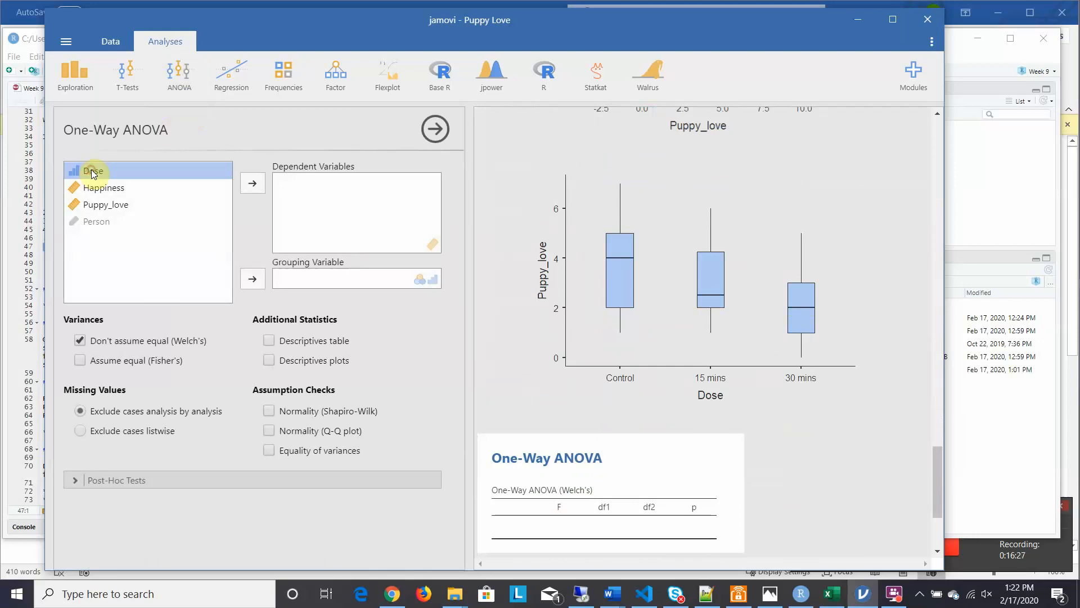
click(252, 279)
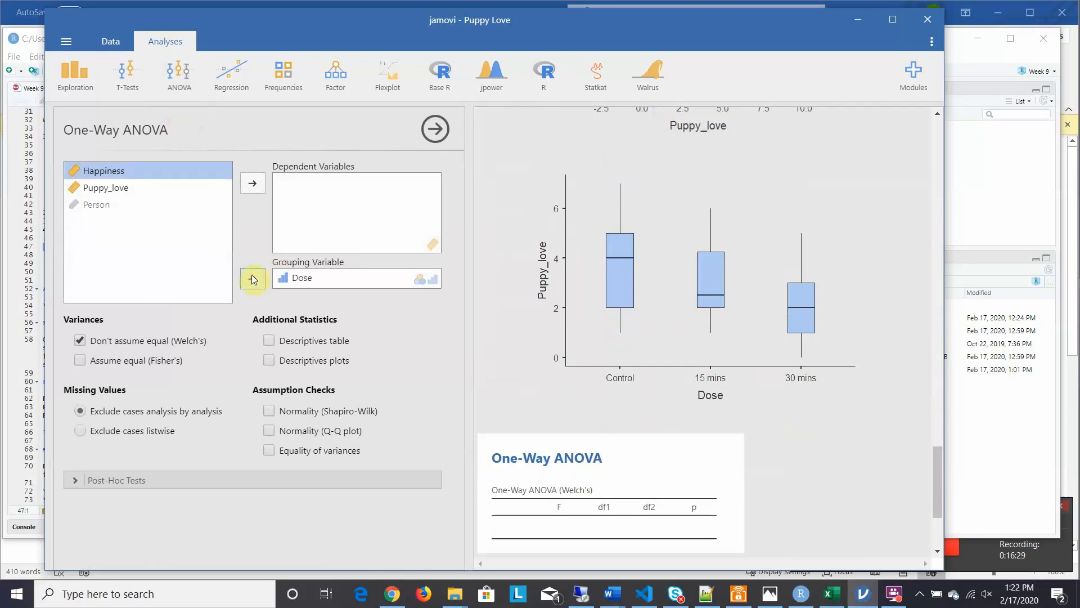
click(95, 191)
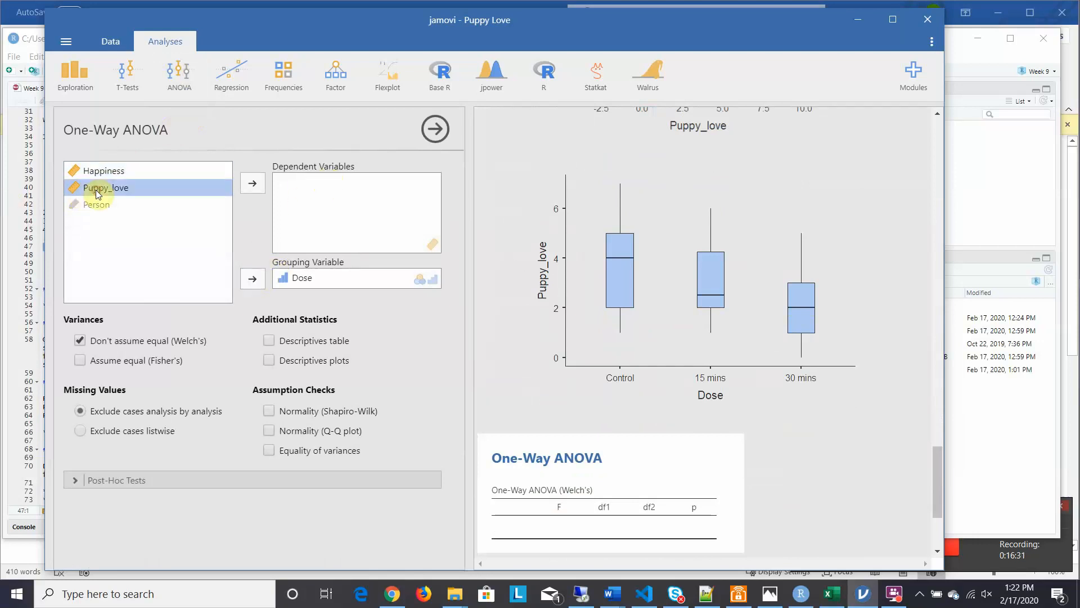
click(251, 184)
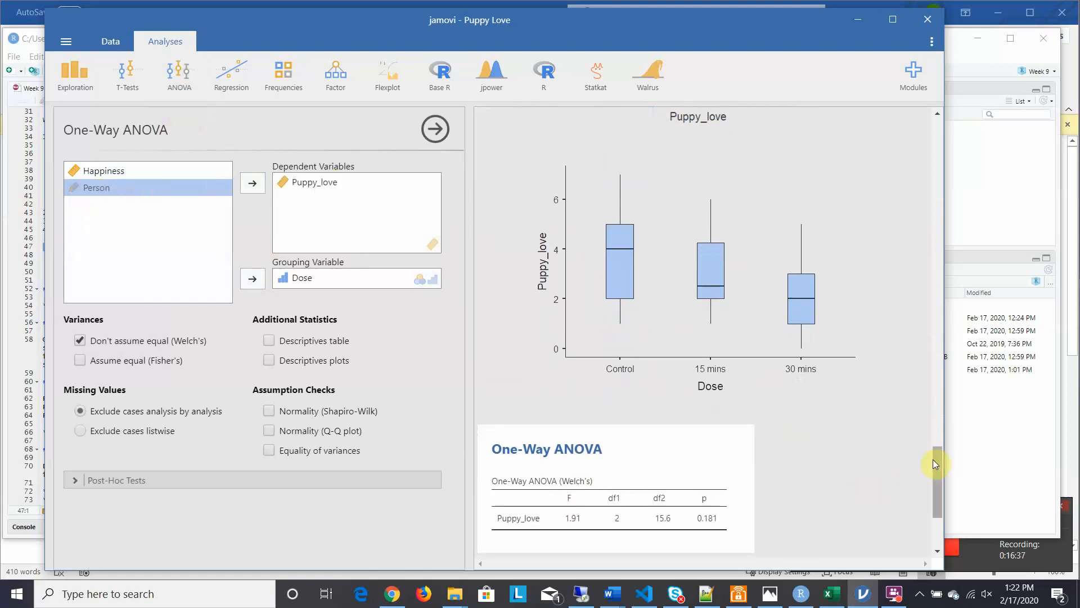
drag(937, 464, 934, 489)
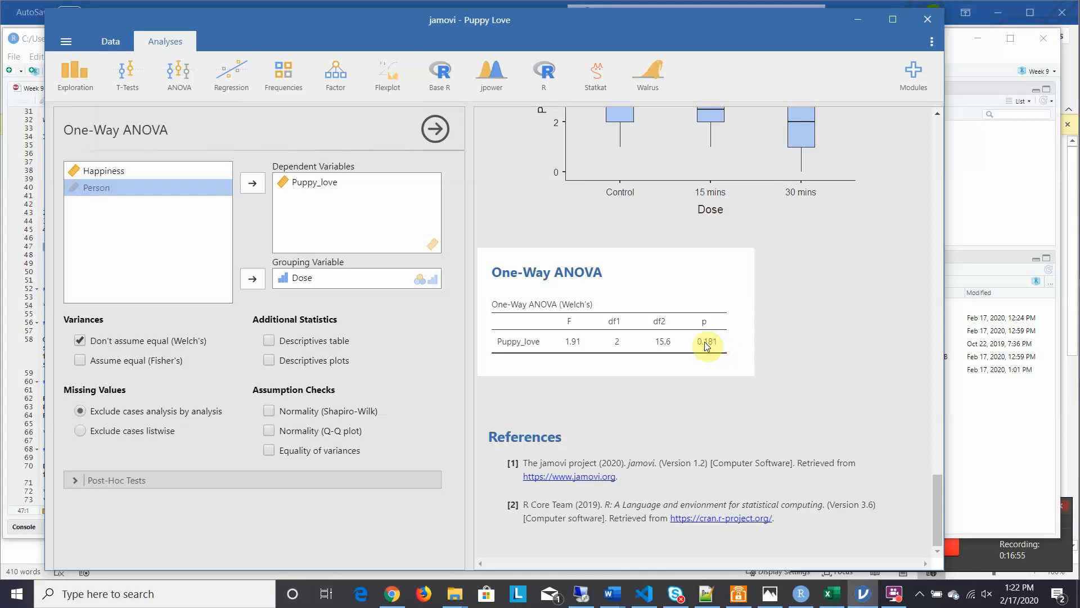
- Switch to the RStudio notebook, reread the statistical assumptions in the data preparation list, and return to jamovi
click(15, 132)
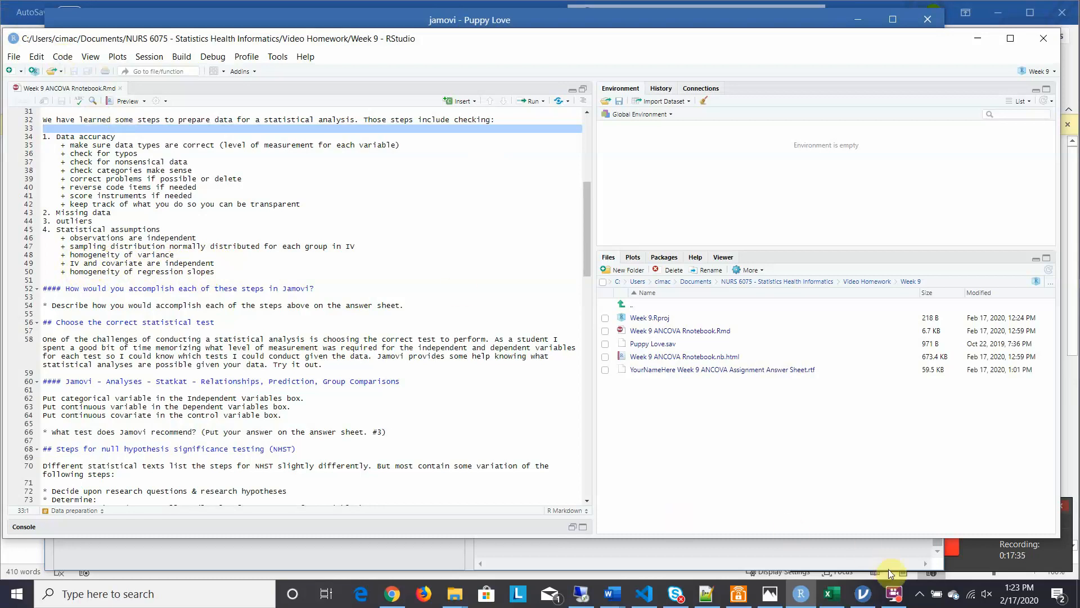
mouse_move(867, 595)
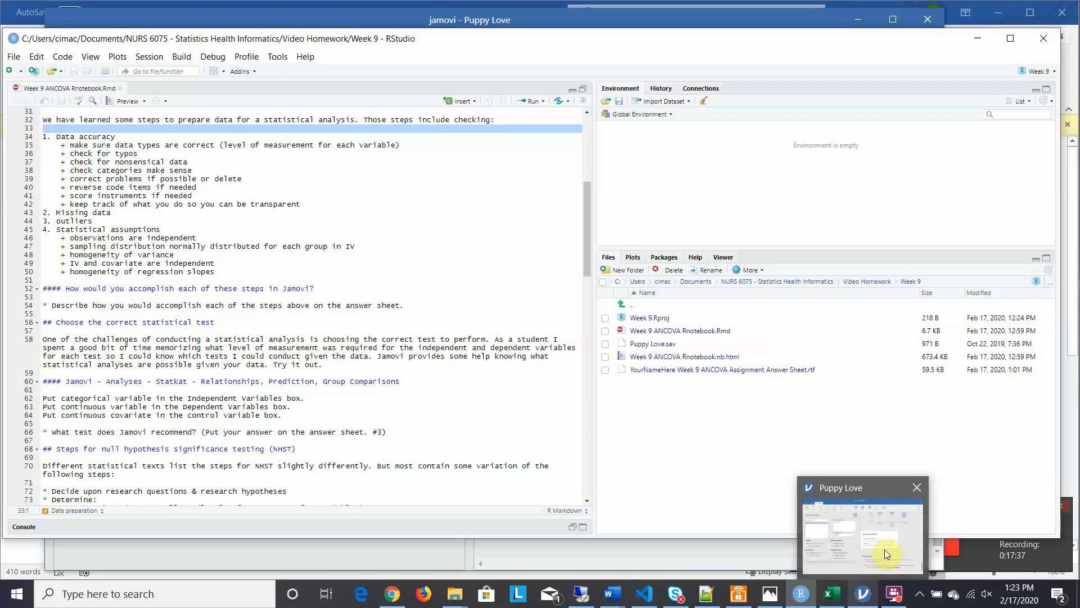
click(884, 549)
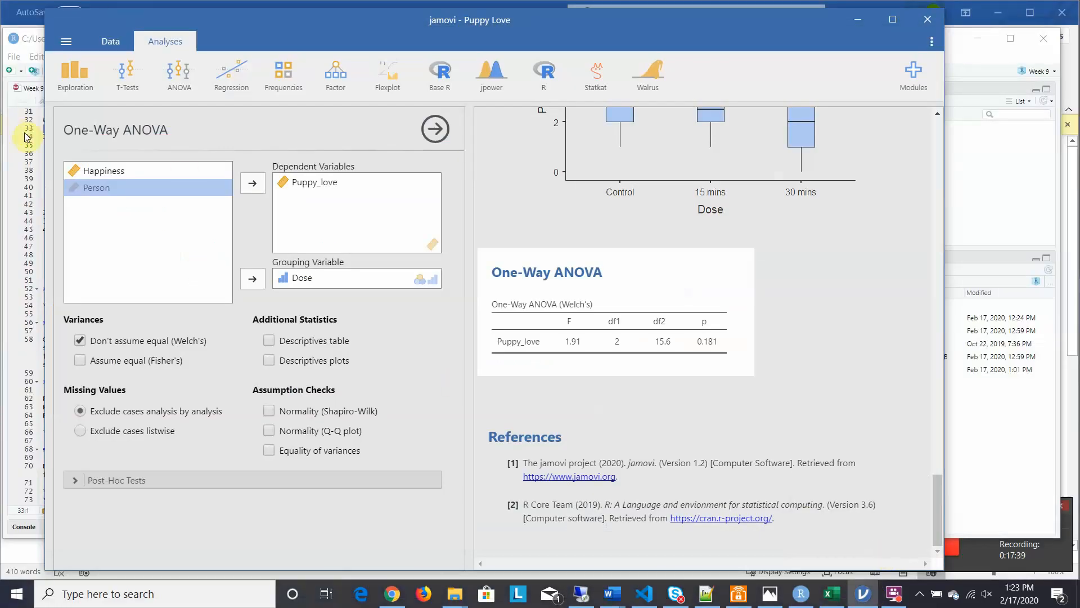
- Create a scatterplot with Happiness on the X-axis, Puppy_love on the Y-axis and a linear regression line
click(65, 80)
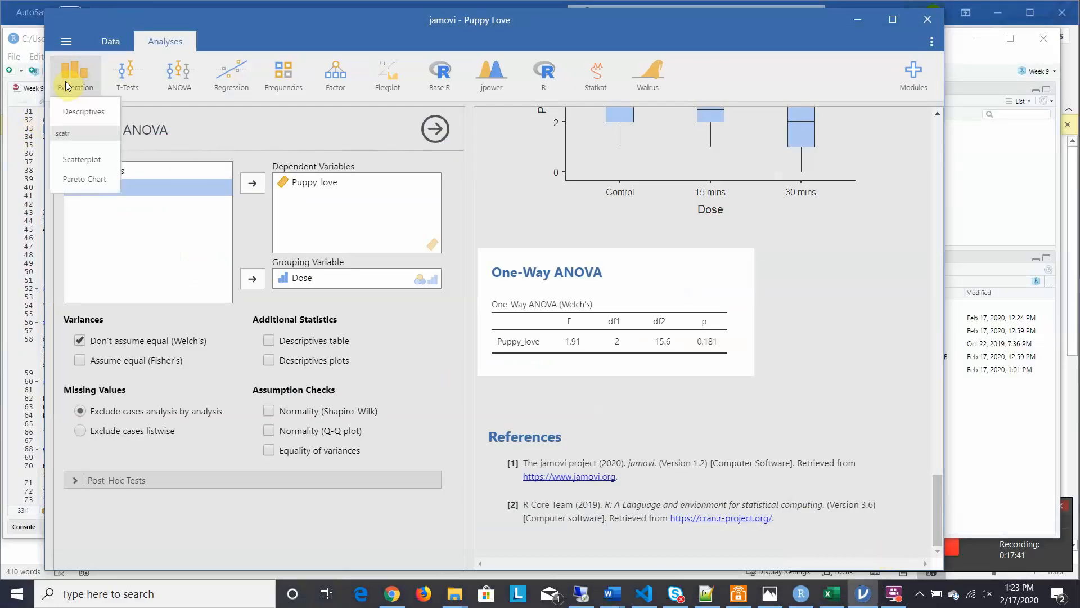
click(81, 161)
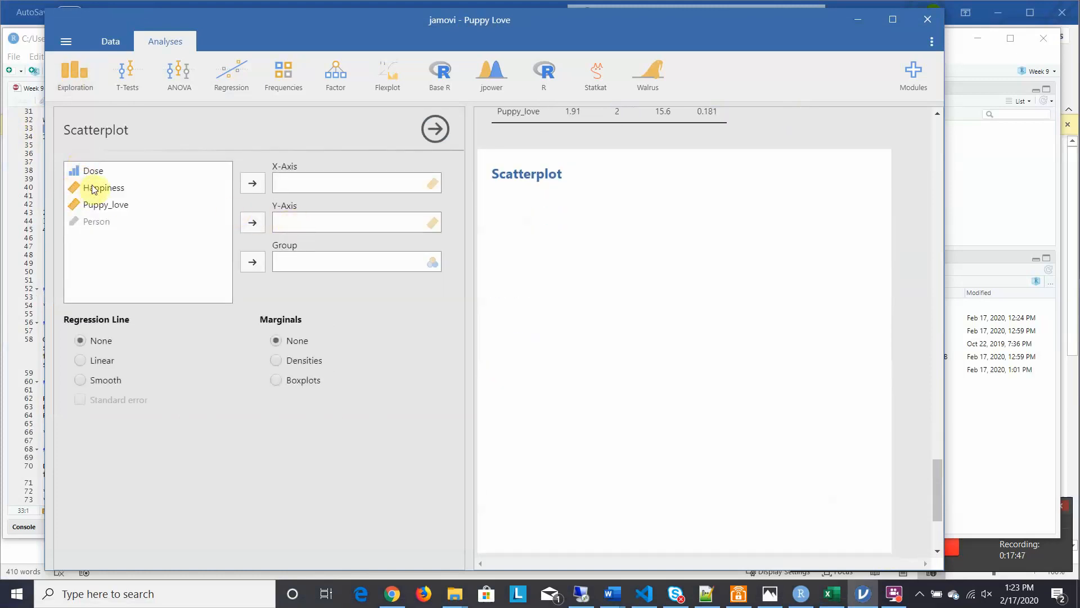
click(93, 189)
click(253, 185)
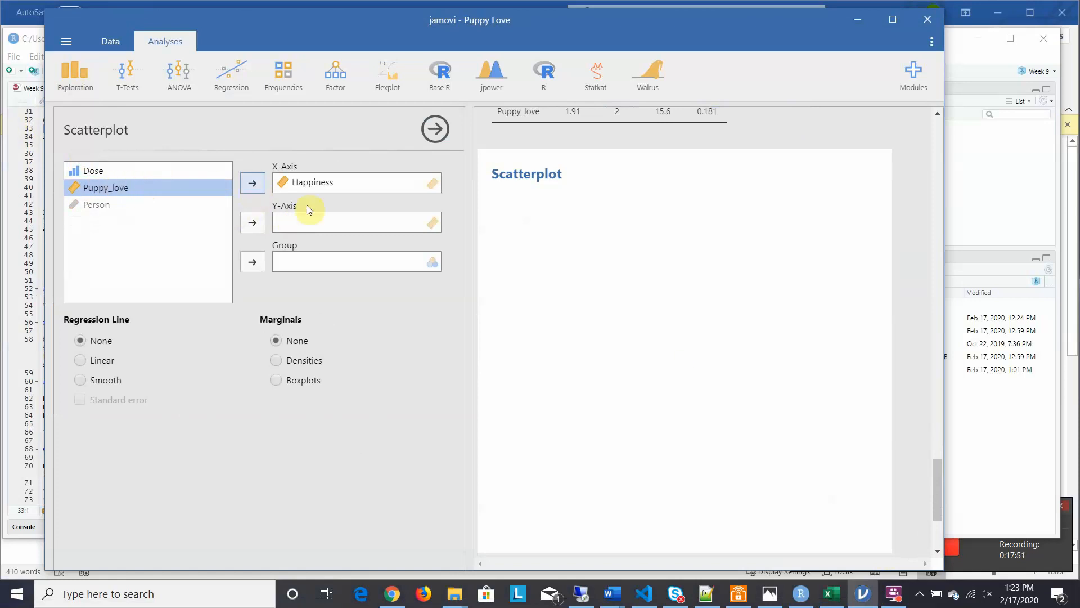
click(252, 224)
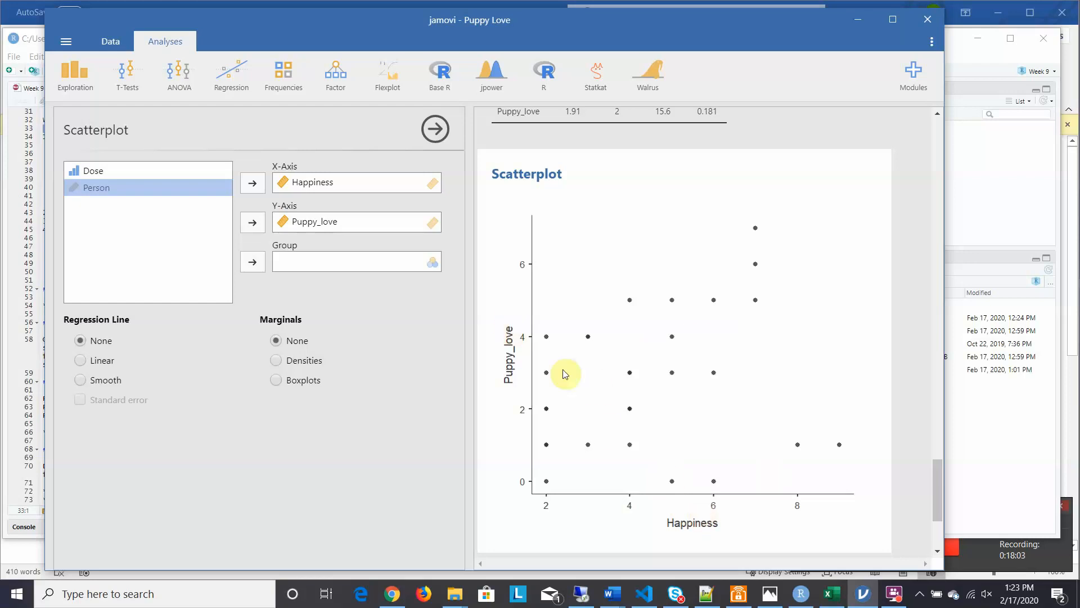
click(82, 360)
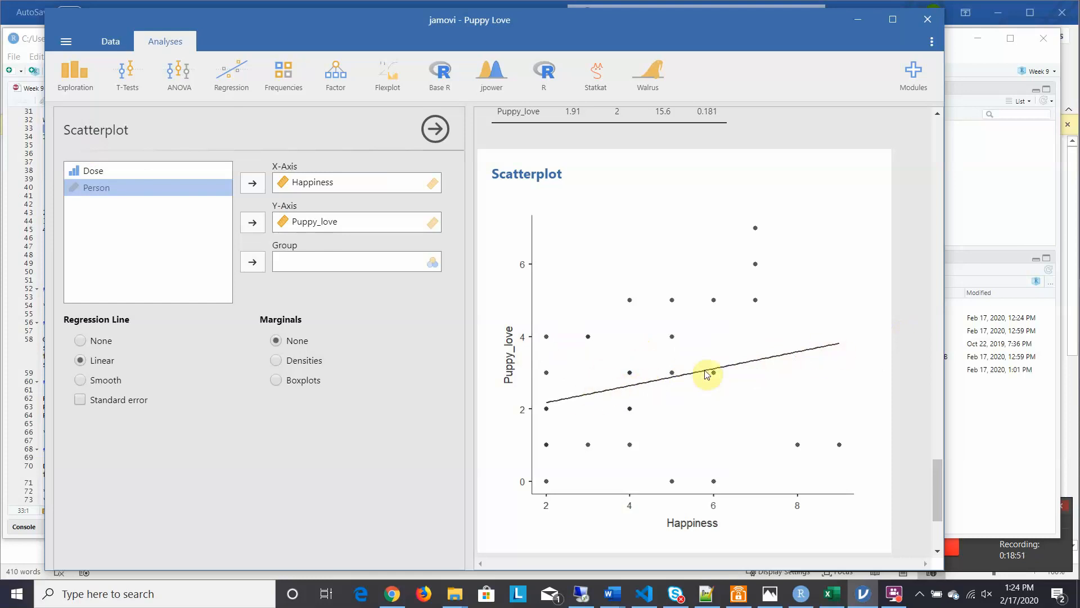
- Set up an ANCOVA with Happiness as the dependent variable, Dose as the fixed factor and Puppy_love as the covariate
click(173, 88)
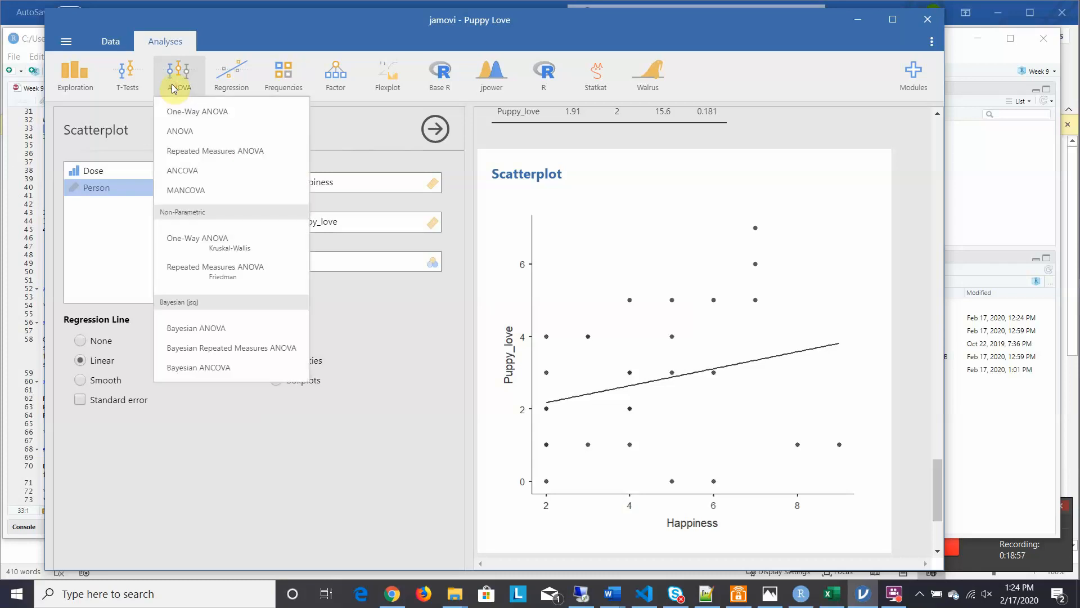
click(193, 168)
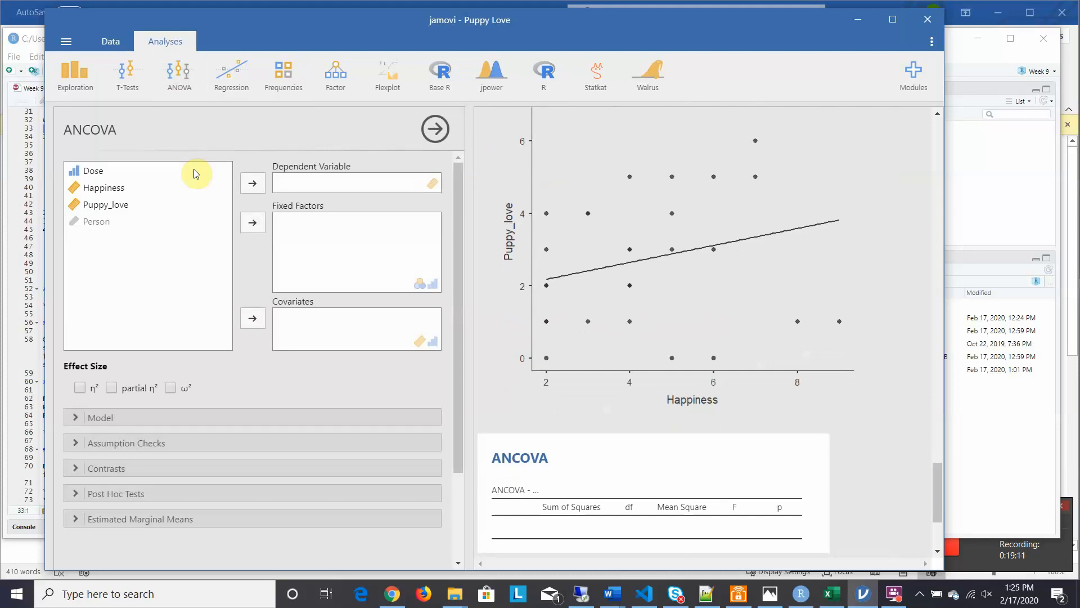
click(117, 189)
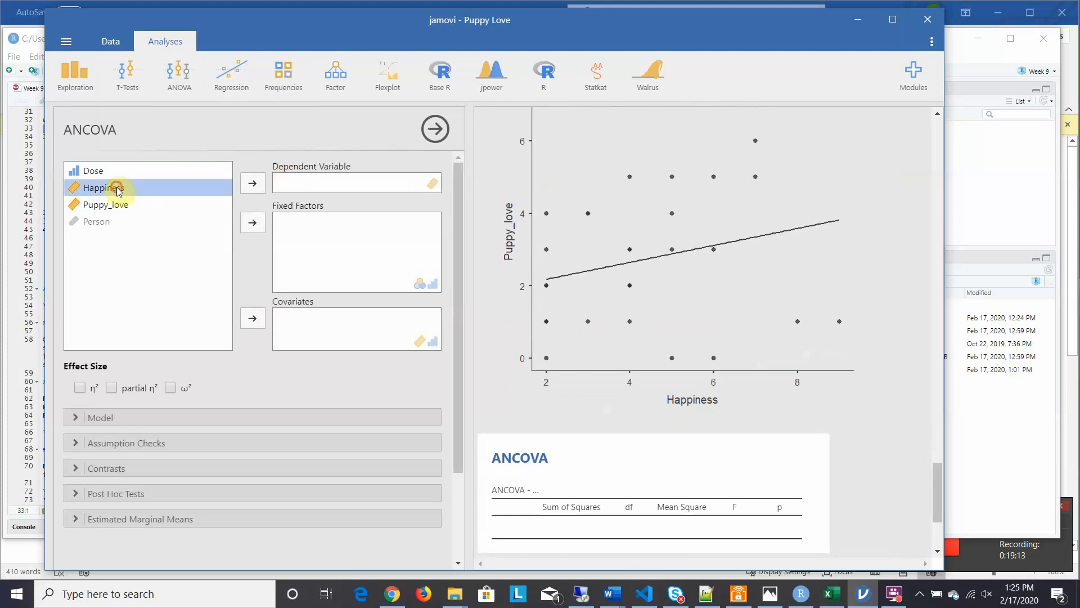
click(258, 182)
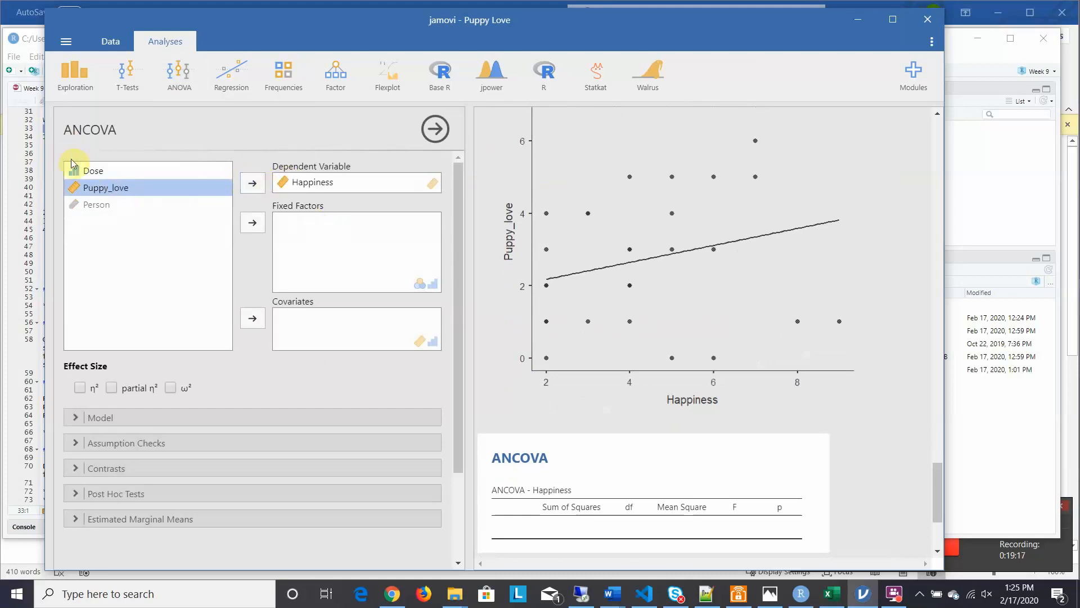
click(90, 171)
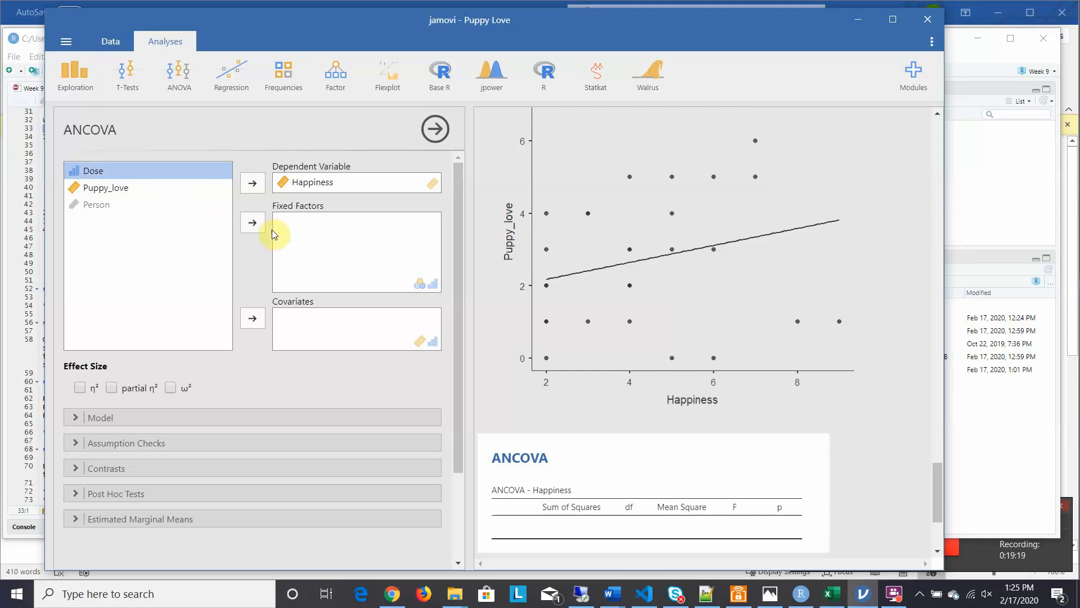
click(252, 225)
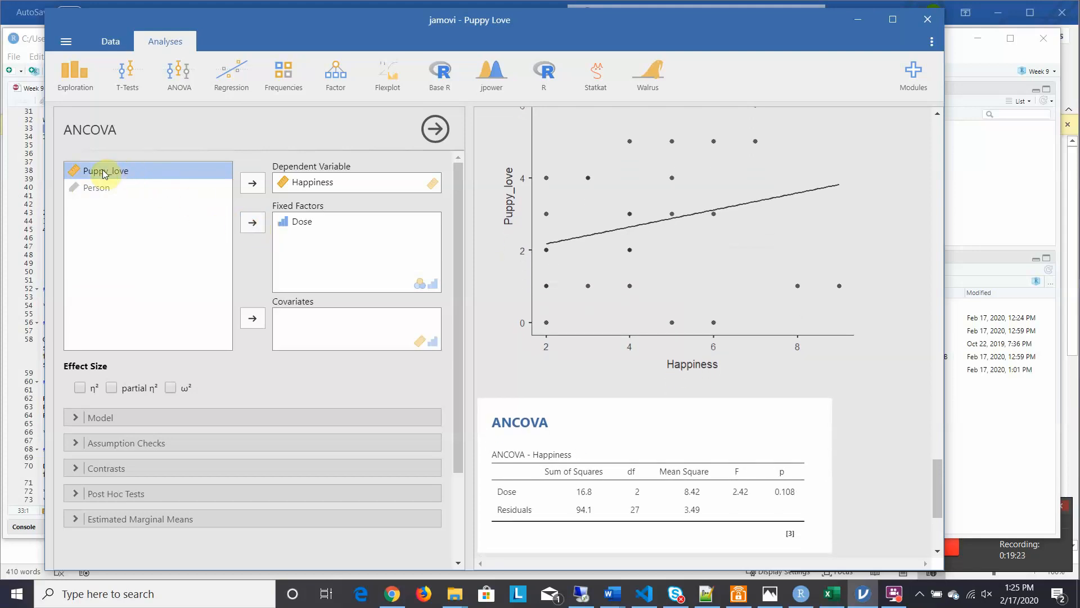
click(251, 319)
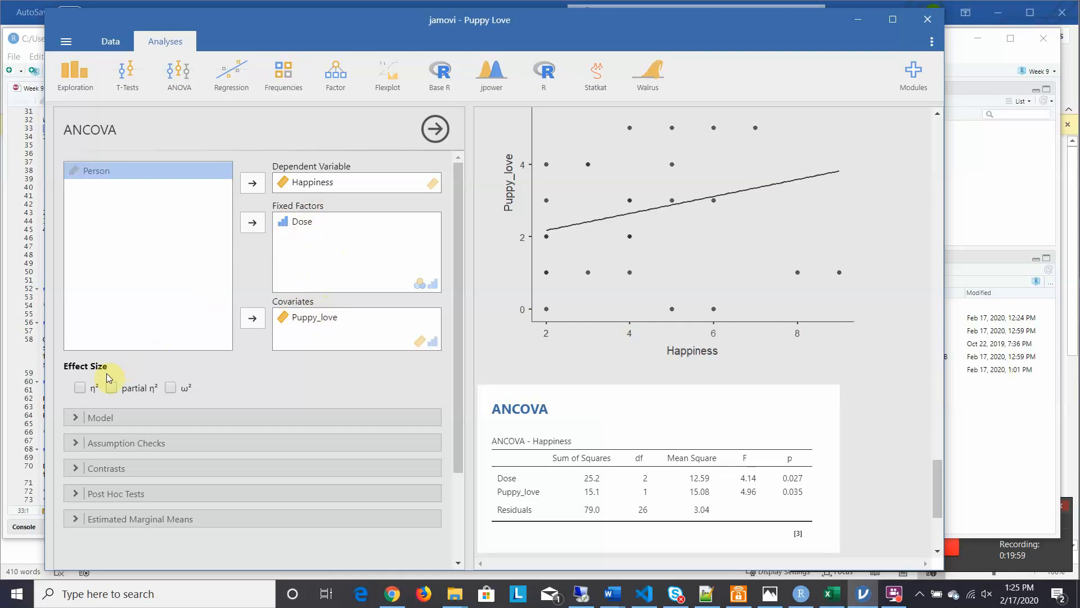
- Add the Dose ✻ Puppy_love interaction to the ANCOVA model terms to test homogeneity of regression slopes
click(74, 417)
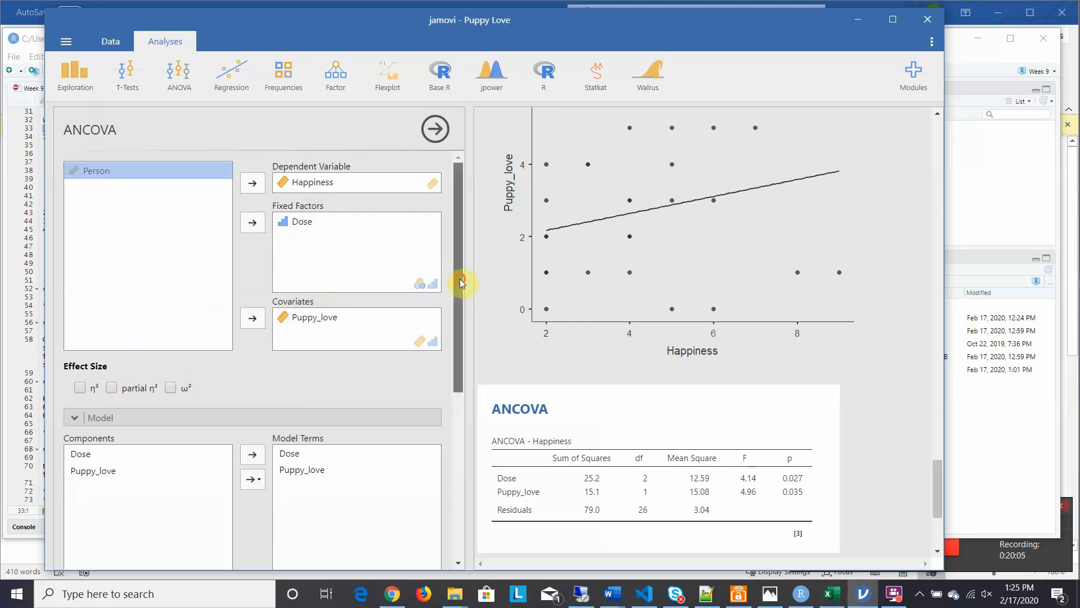
drag(460, 278, 455, 376)
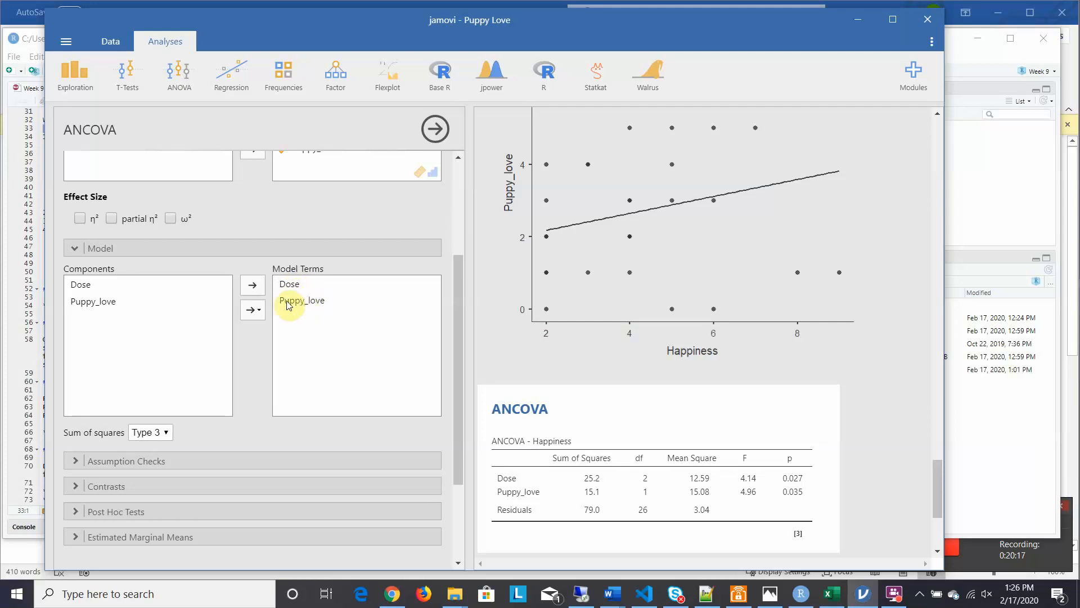
click(85, 288)
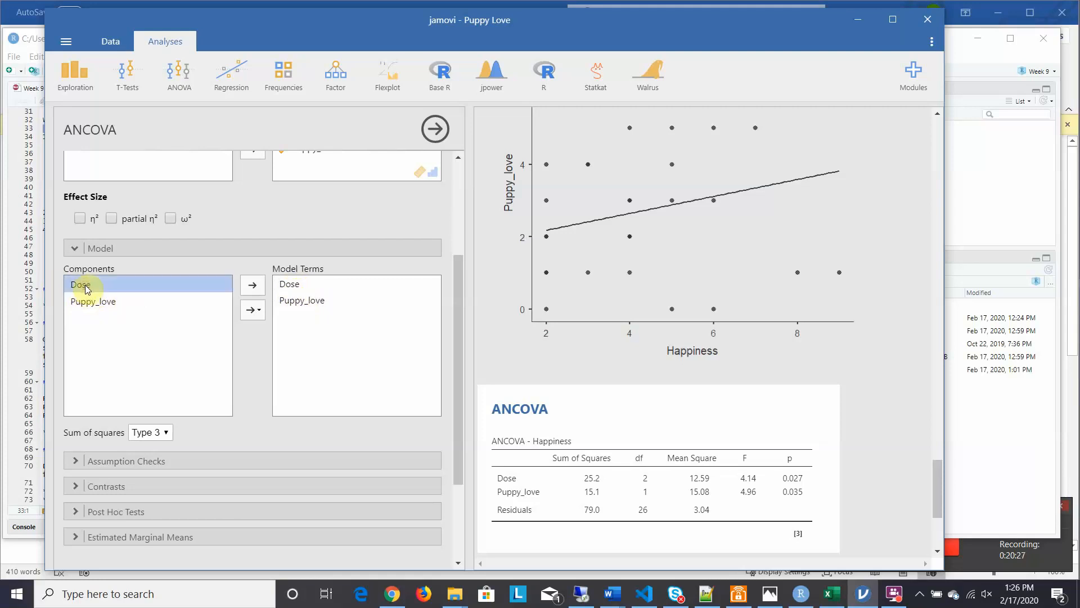
shift+click(85, 302)
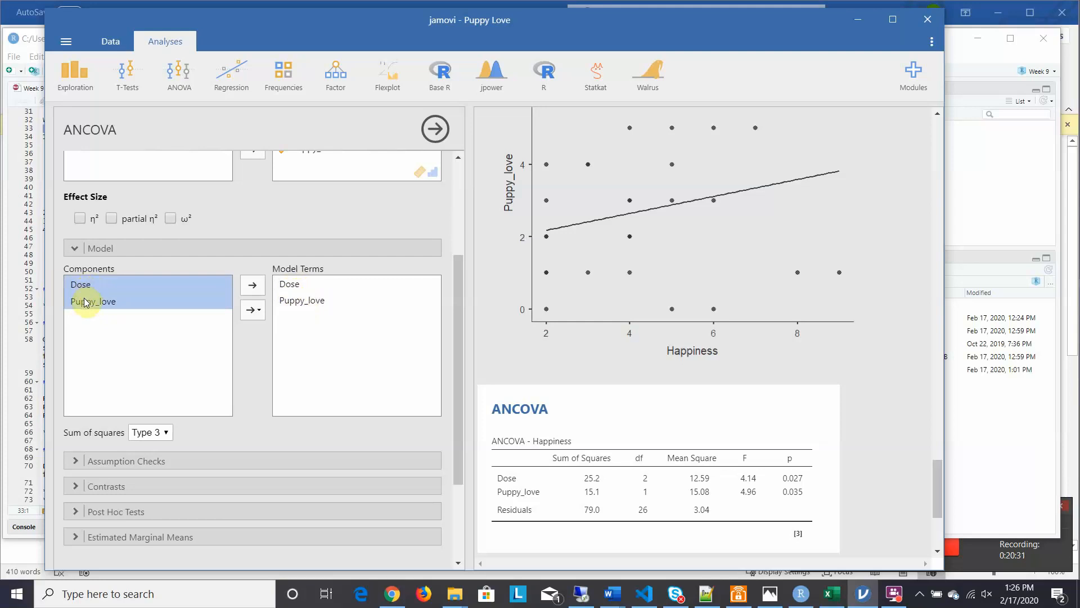
click(257, 313)
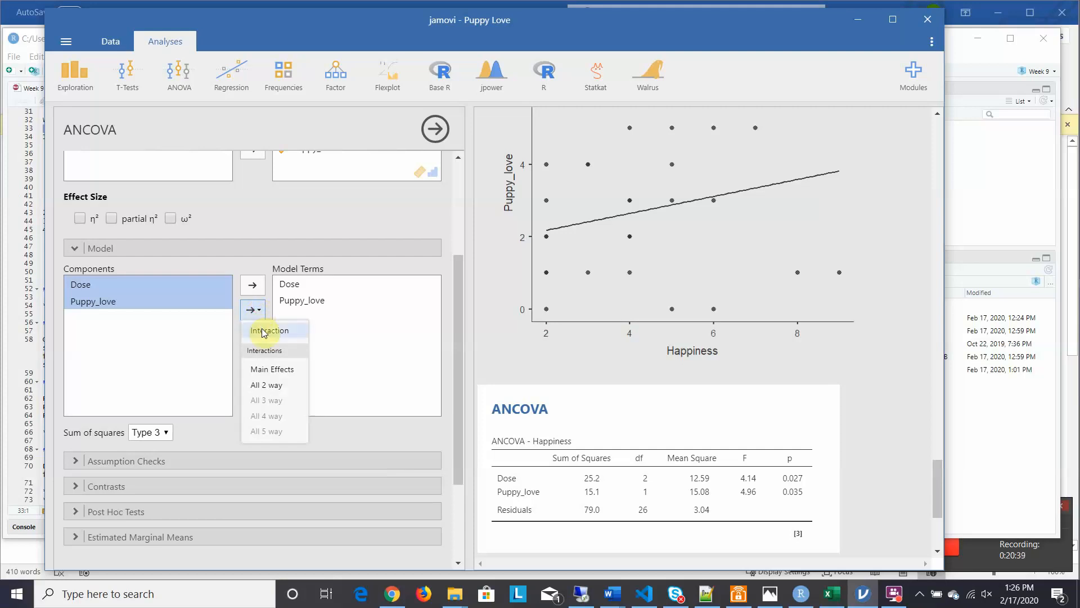
click(265, 332)
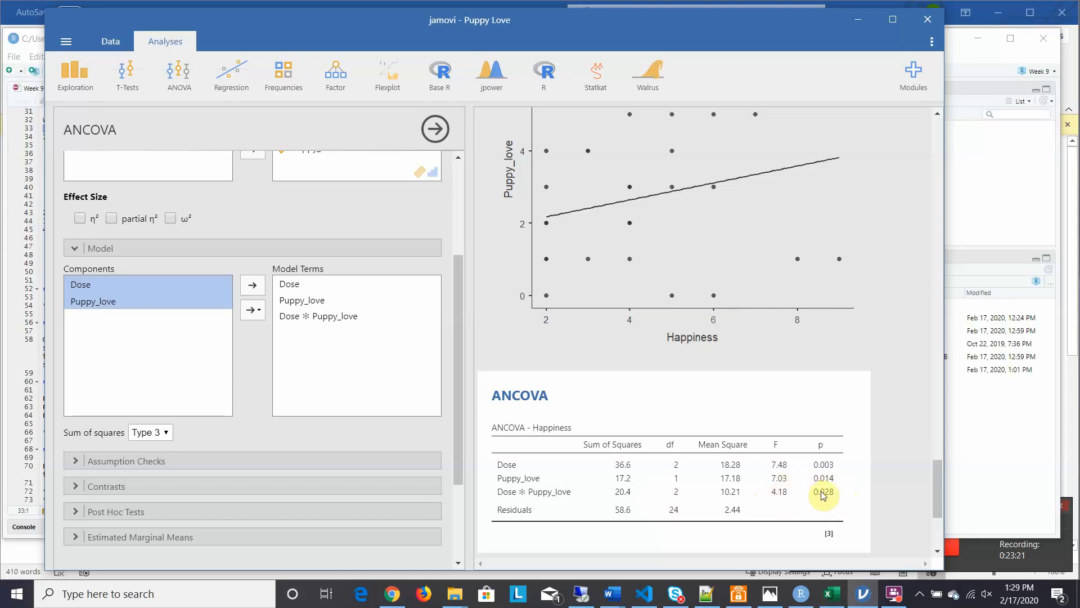
- Group the existing scatterplot by Dose and compare its regression lines with the ANCOVA interaction results
click(809, 186)
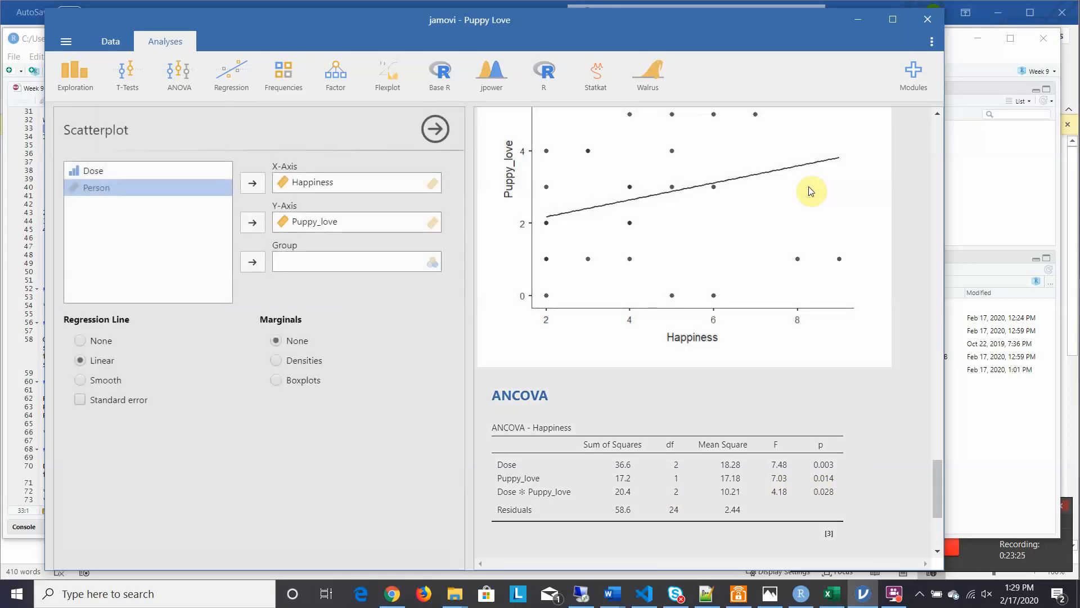
click(94, 170)
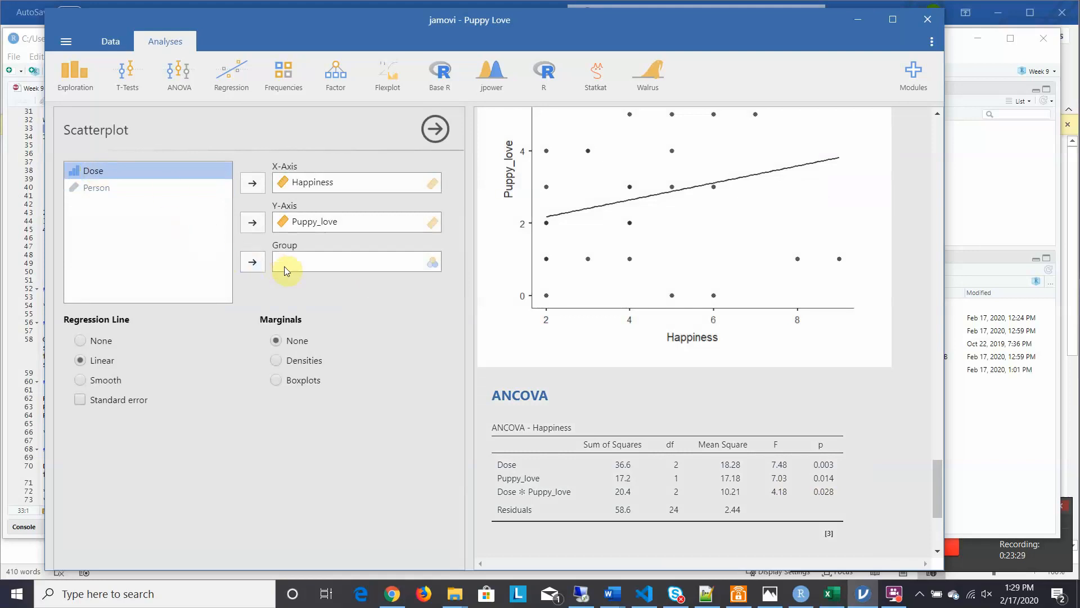
click(253, 262)
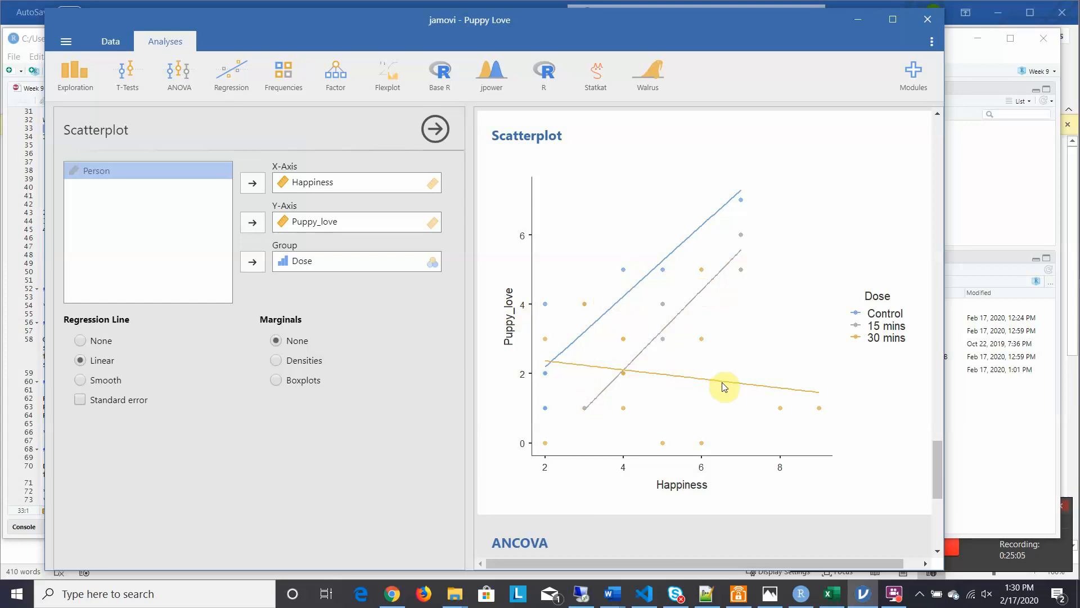
click(934, 459)
drag(934, 457, 936, 492)
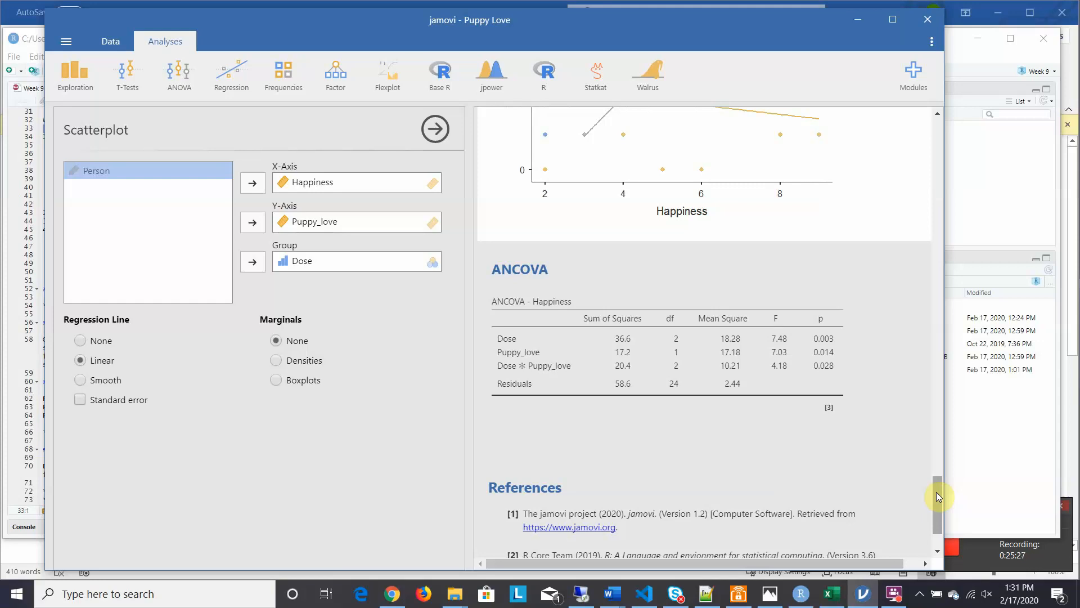
mouse_move(936, 492)
mouse_down()
mouse_move(932, 471)
mouse_move(940, 502)
mouse_up()
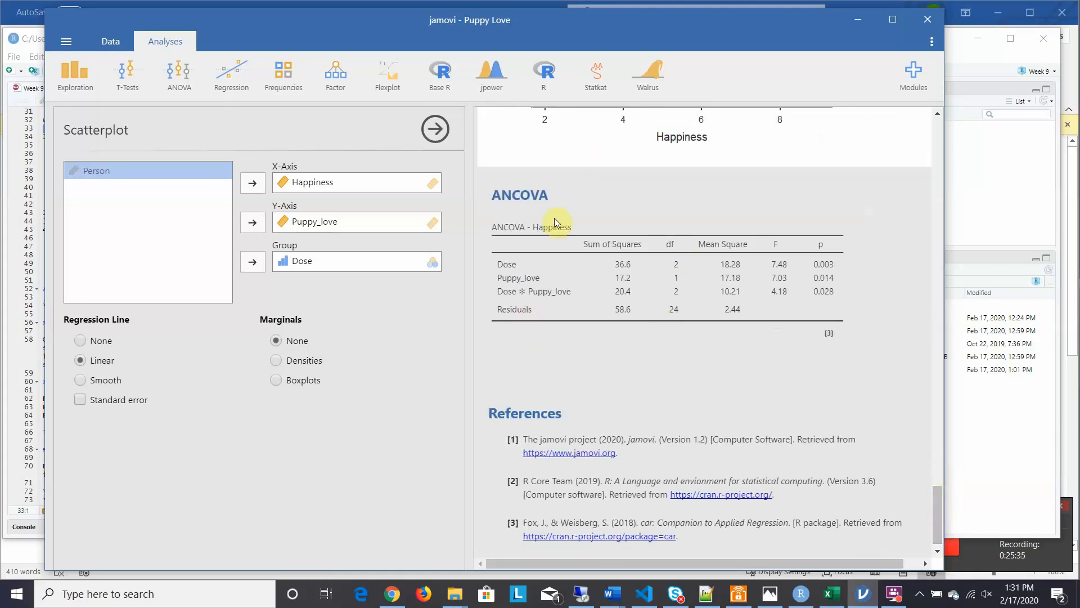
- Run a second ANCOVA with Happiness as dependent variable, Dose as fixed factor and Puppy_love as covariate, including the partial η² effect size
click(183, 69)
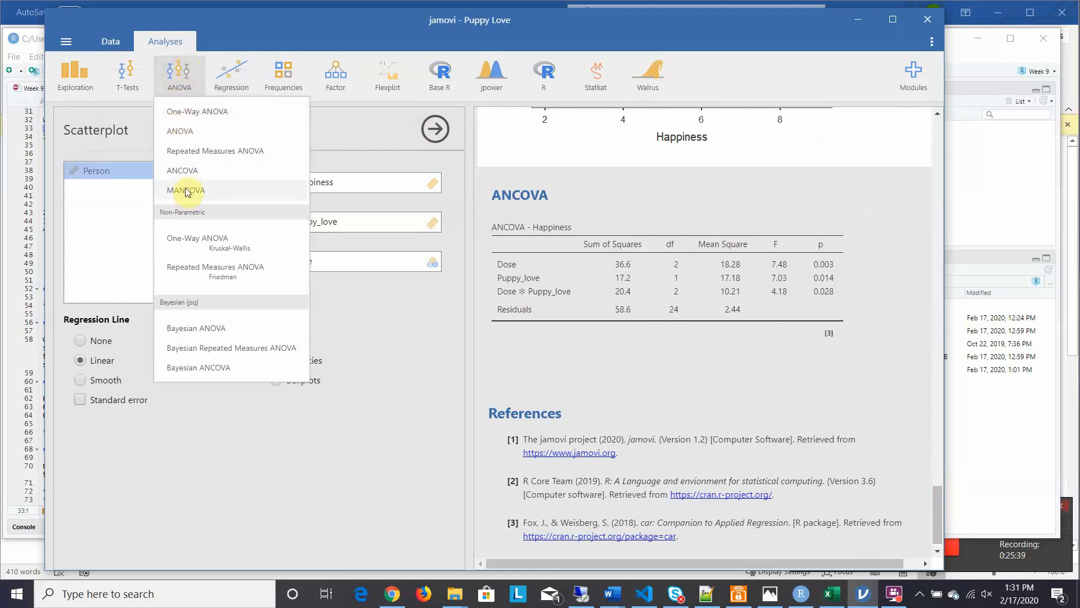
click(183, 170)
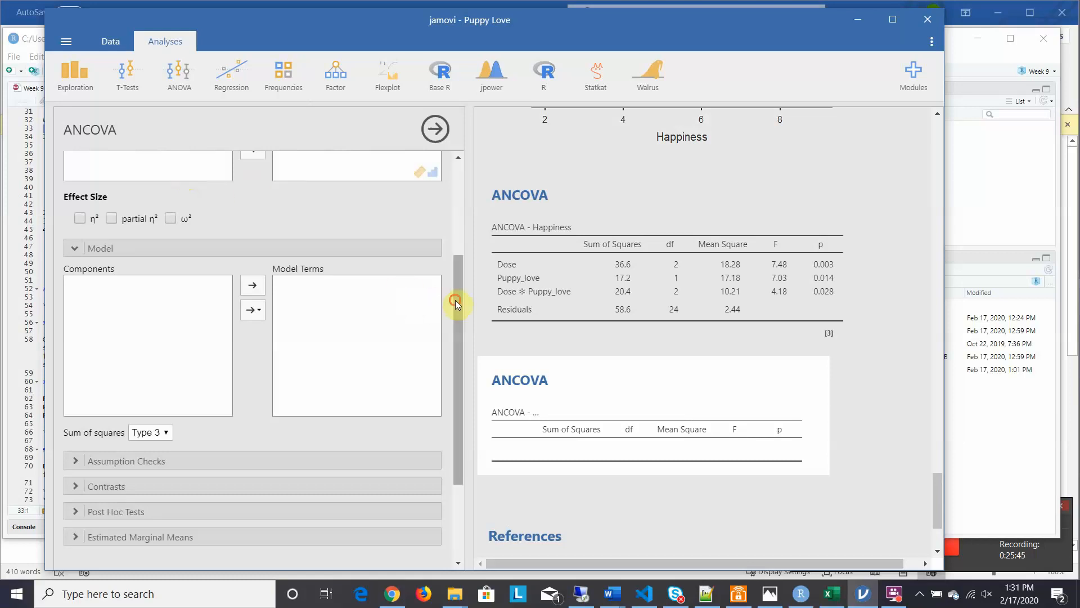
drag(455, 304, 443, 180)
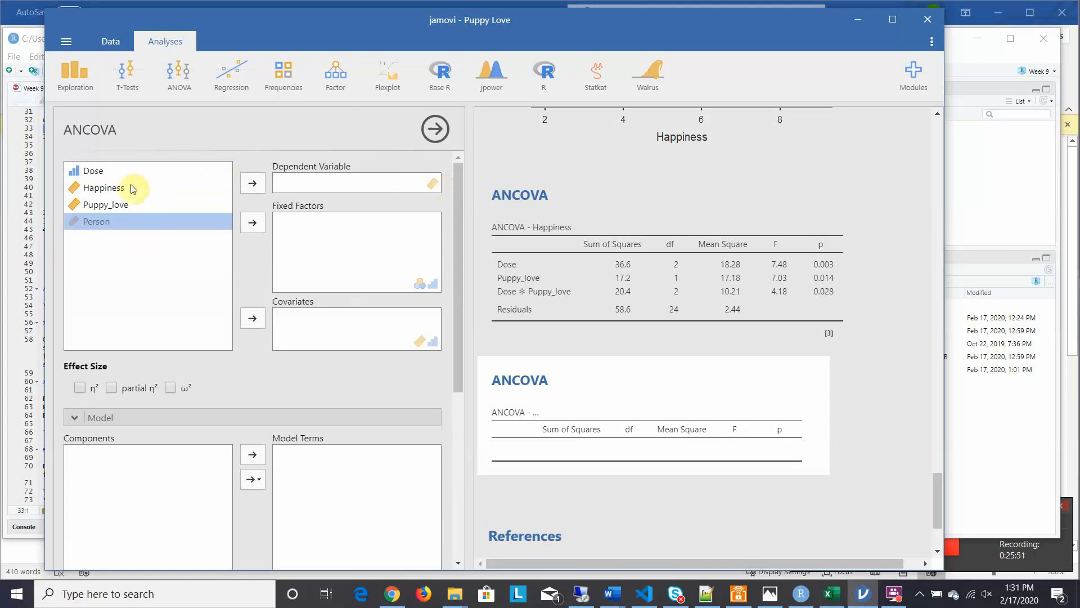
click(104, 190)
click(251, 186)
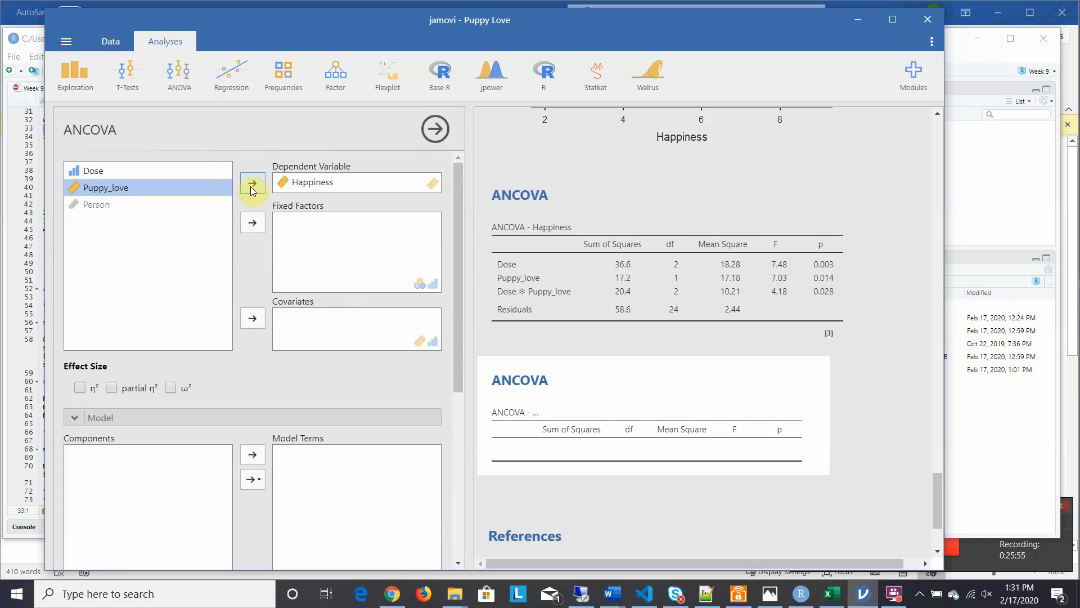
click(90, 170)
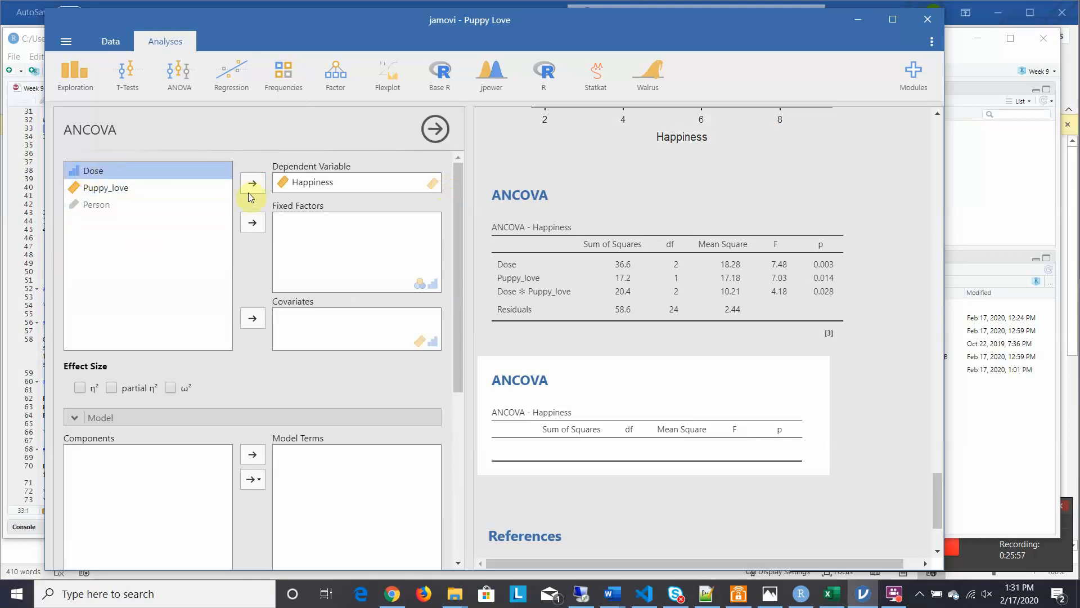
click(258, 222)
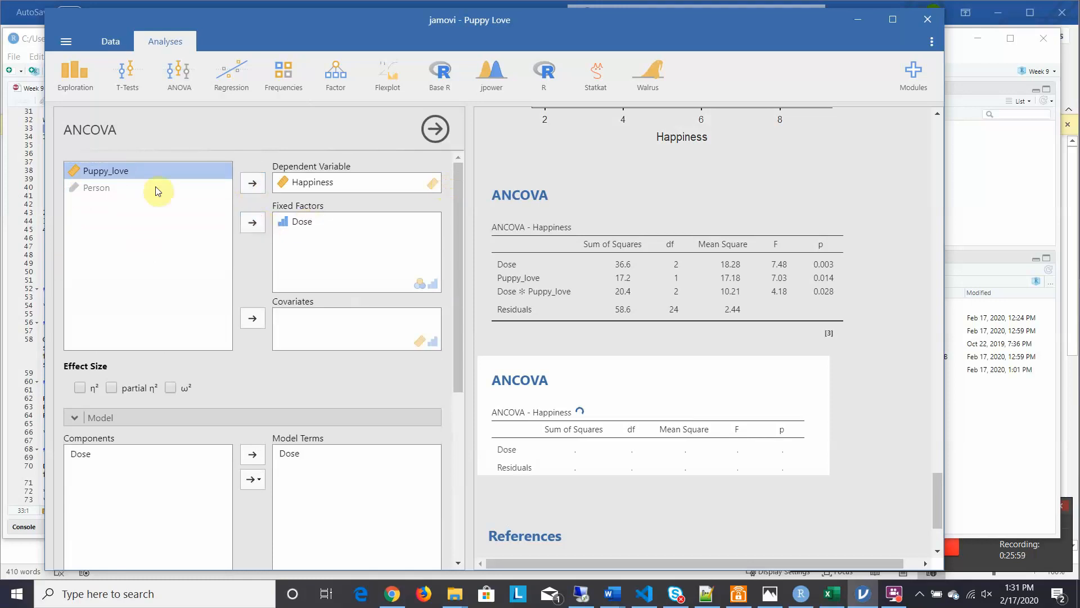
click(253, 318)
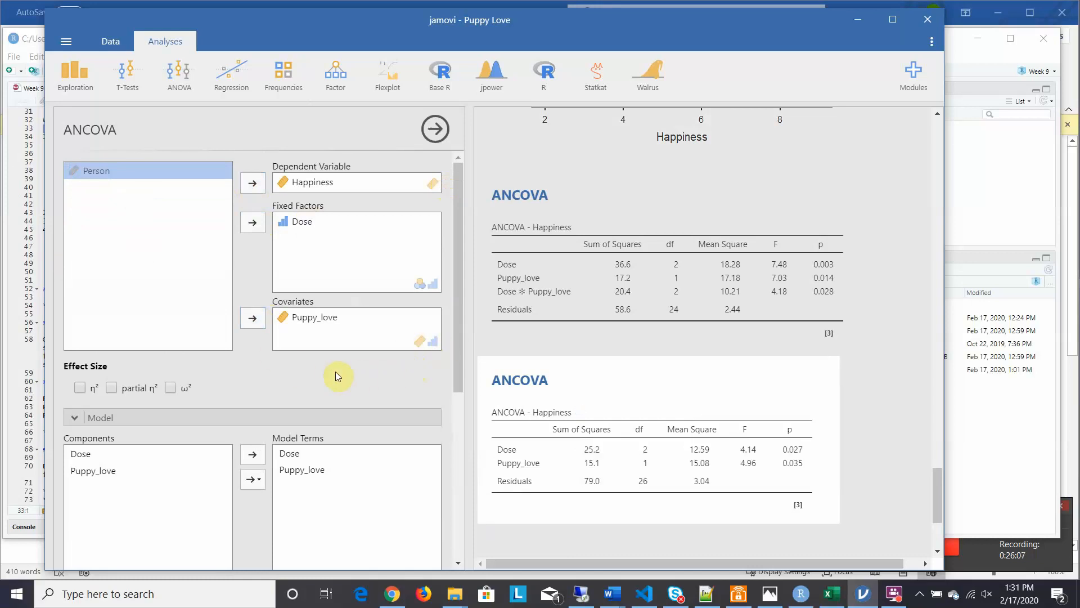
click(112, 388)
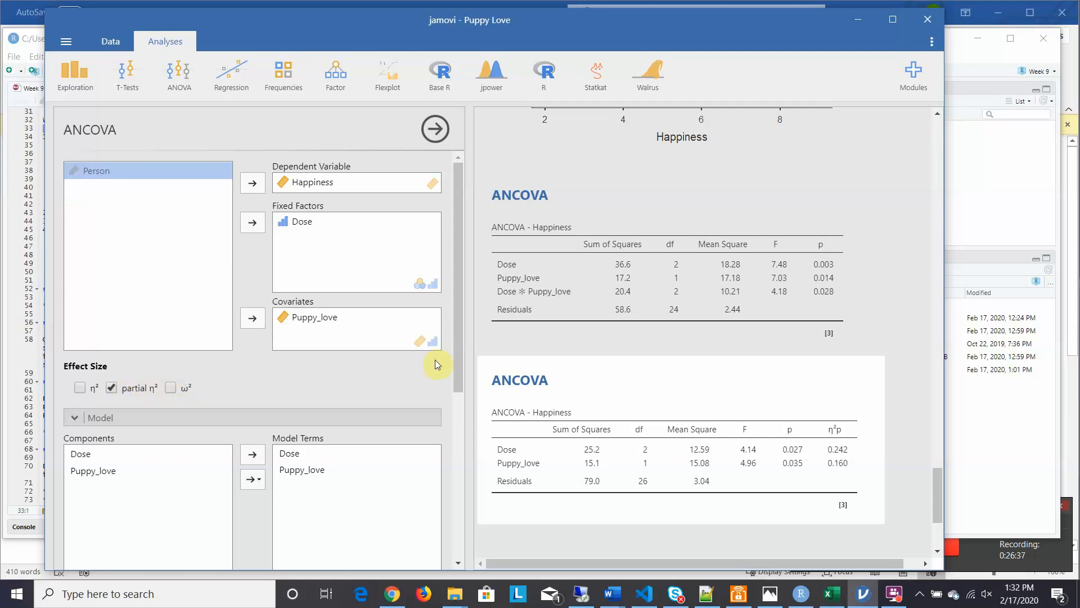
drag(460, 332, 458, 385)
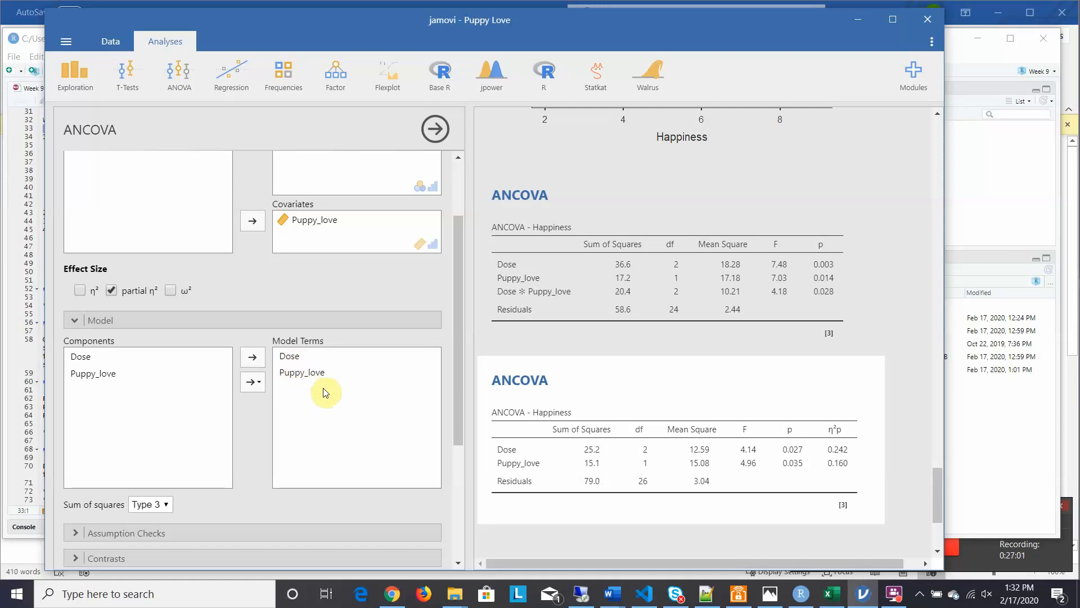
- Add the homogeneity tests, Shapiro-Wilk normality test and normality Q-Q plot to the second ANCOVA's assumption checks
click(75, 319)
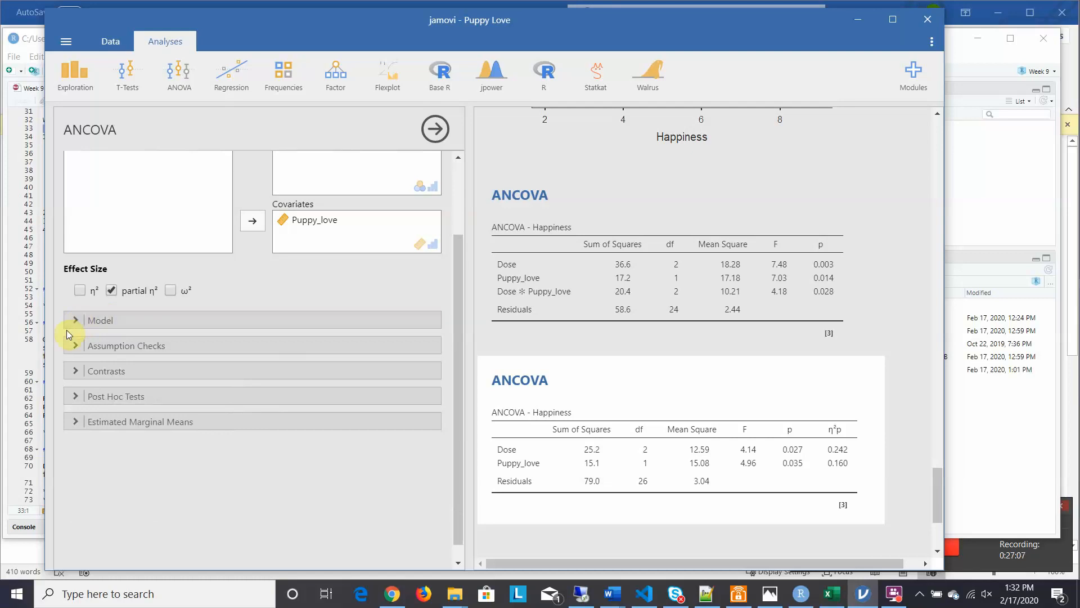
click(73, 346)
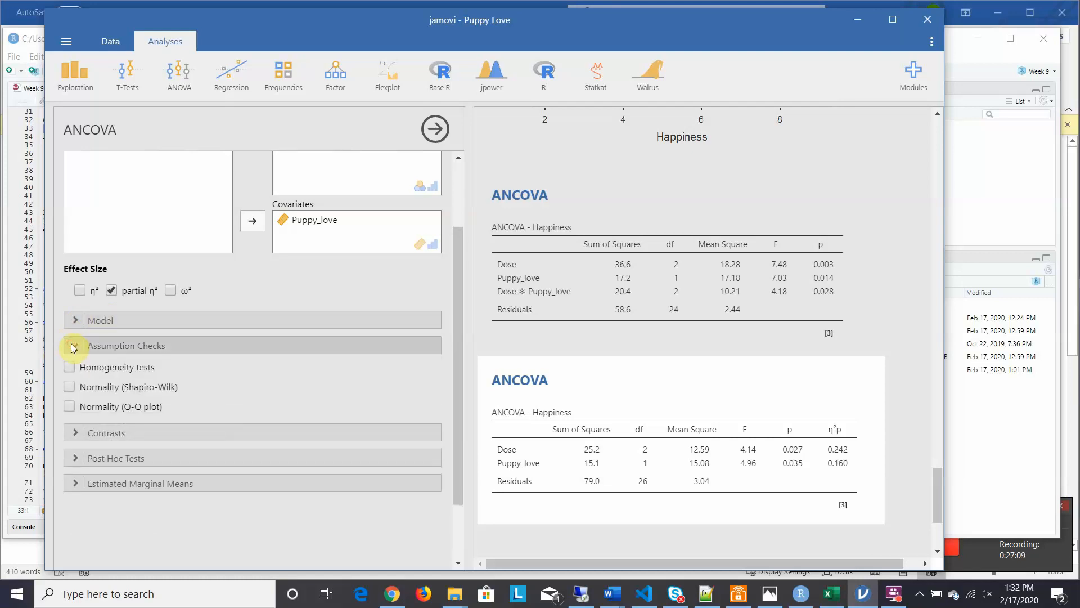
click(69, 368)
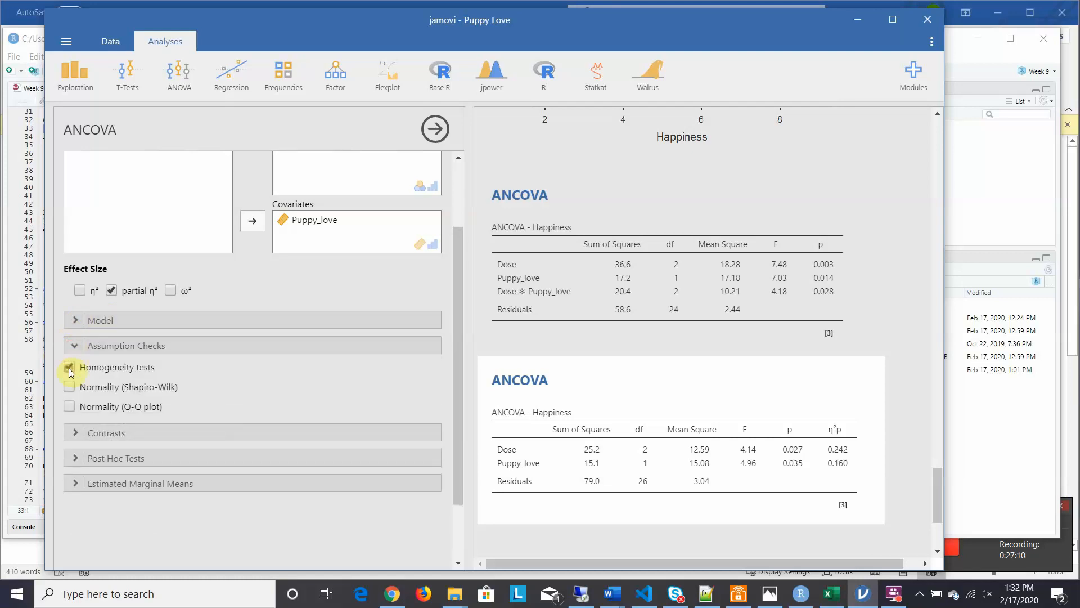
click(69, 407)
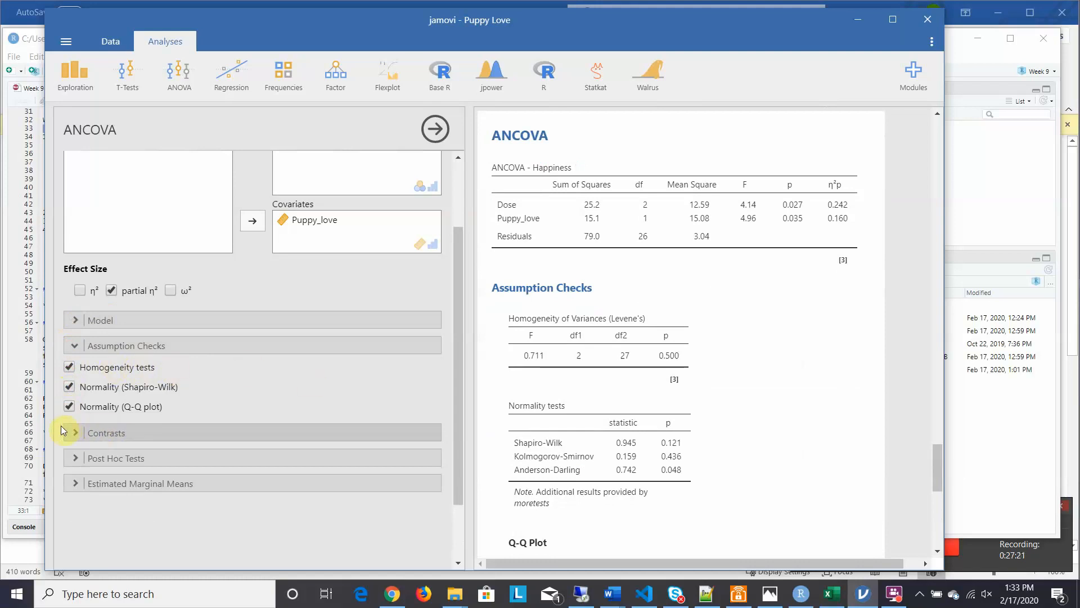
- Add post hoc tests for Dose with the Tukey correction and Cohen's d effect size
click(73, 457)
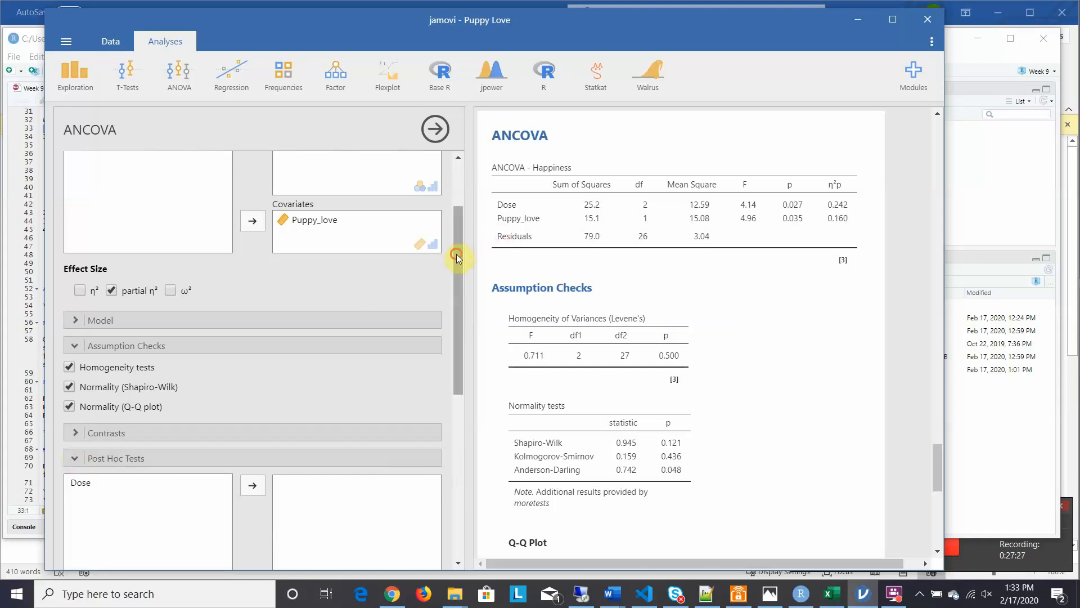
drag(456, 256, 467, 335)
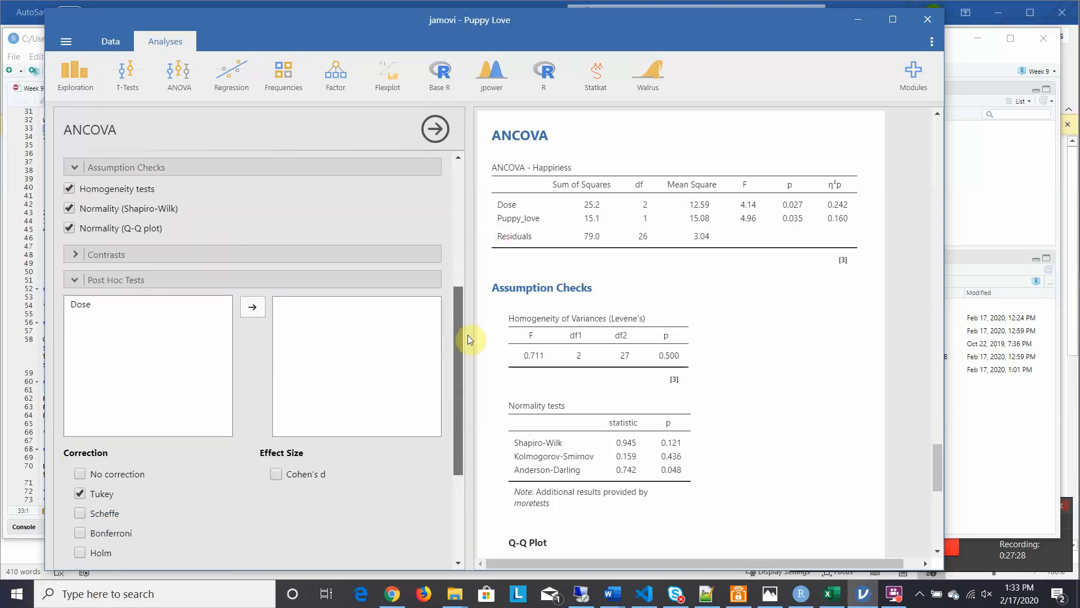
click(80, 307)
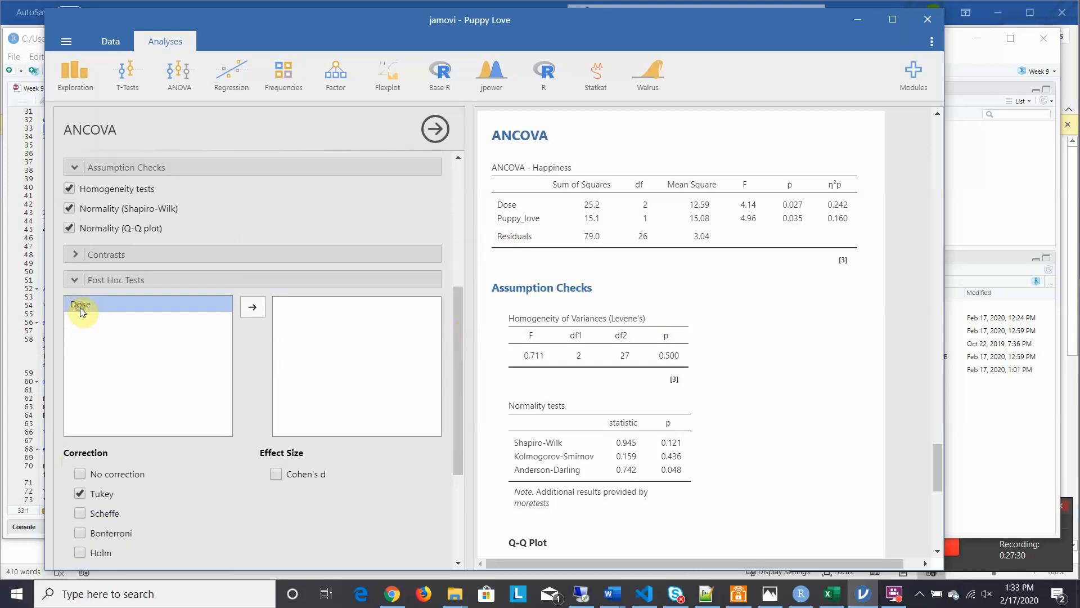
click(253, 309)
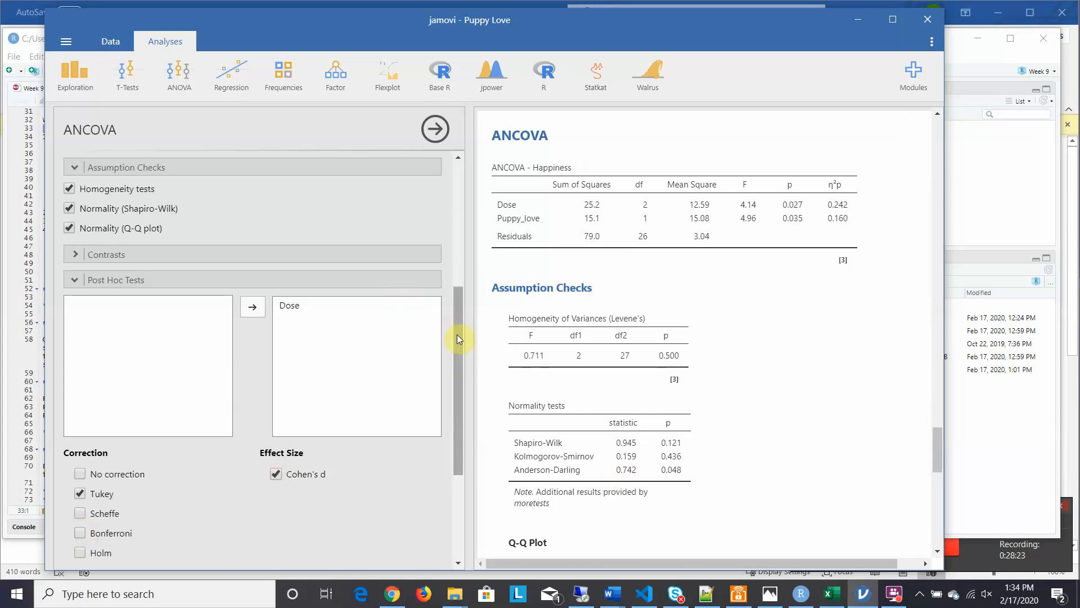
- Request estimated marginal means for Dose, including both the marginal means plots and the marginal means tables
drag(457, 334, 456, 426)
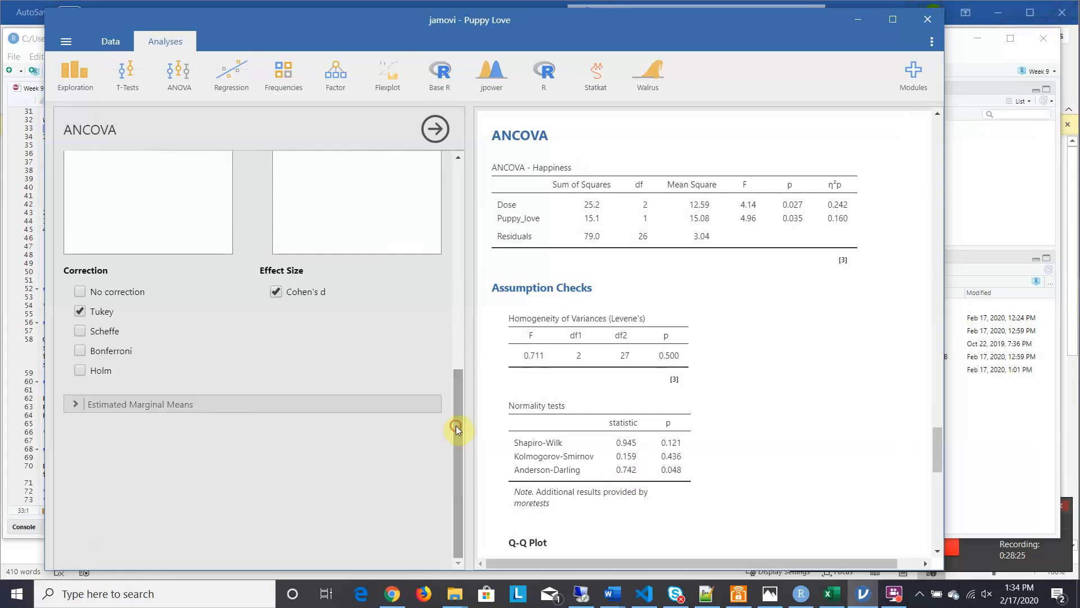
click(72, 403)
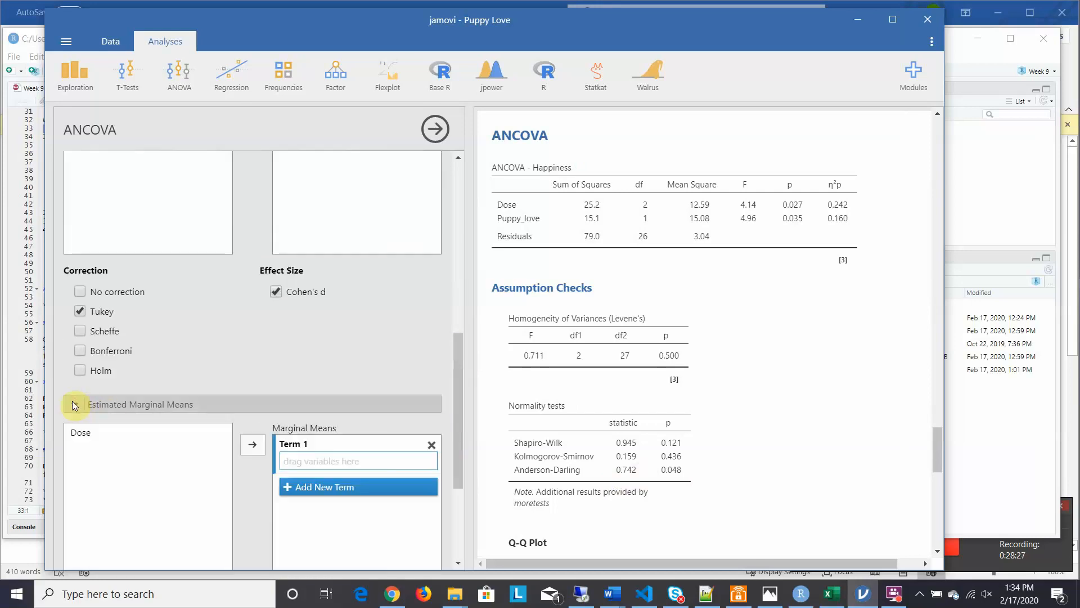
click(79, 432)
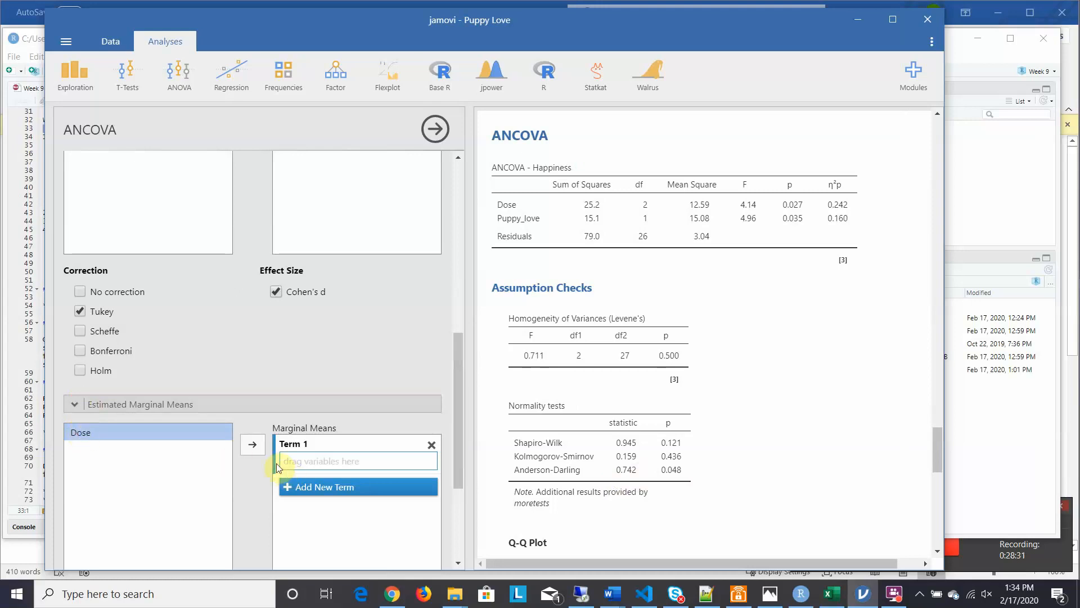
click(247, 444)
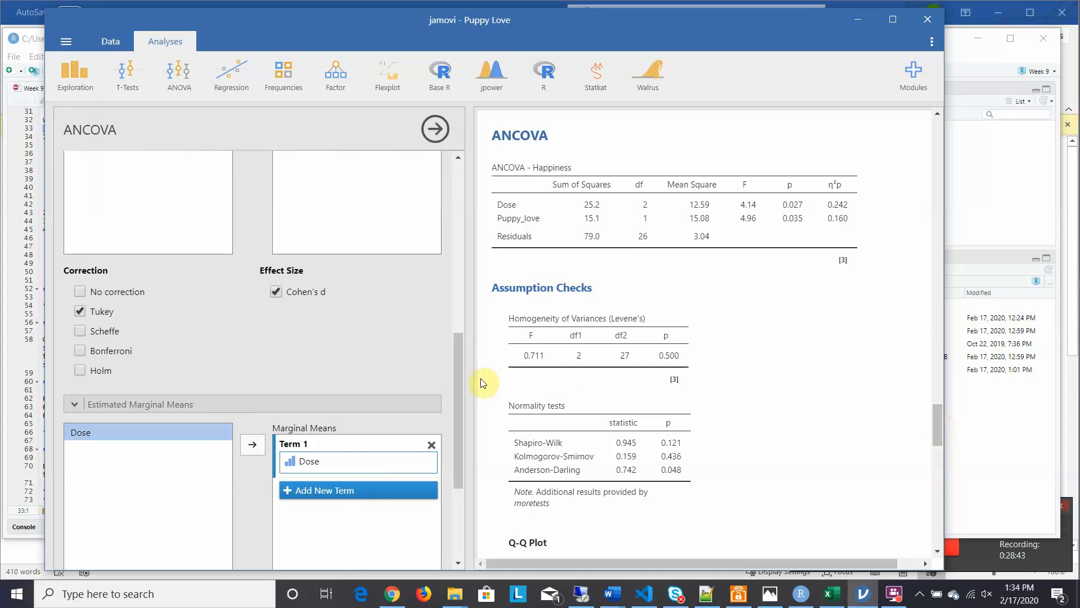
drag(459, 385, 452, 467)
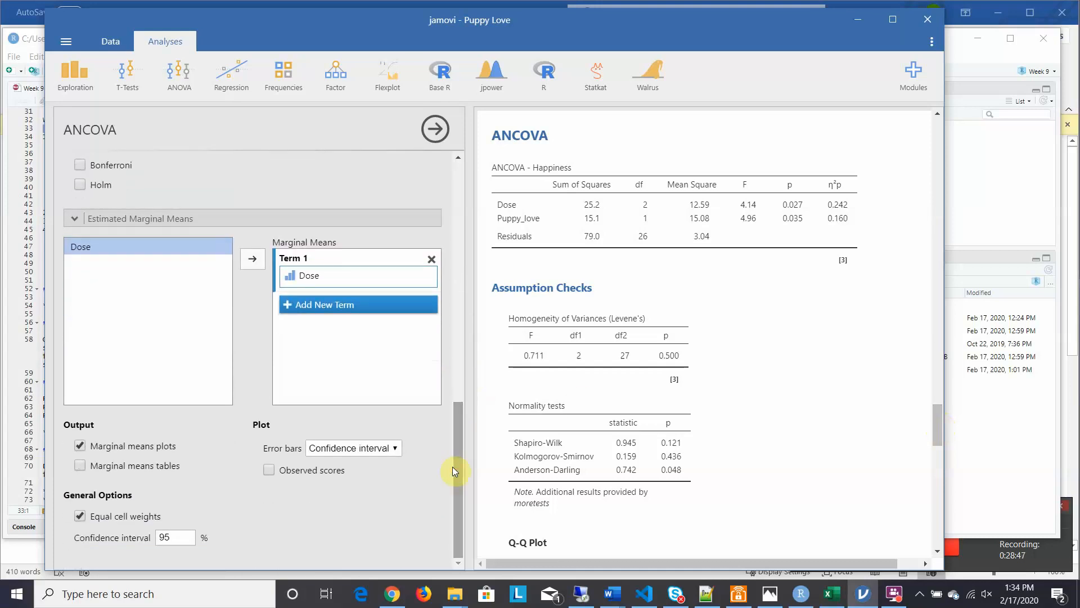
click(77, 465)
mouse_move(934, 419)
mouse_down()
mouse_move(933, 408)
mouse_move(933, 422)
mouse_up()
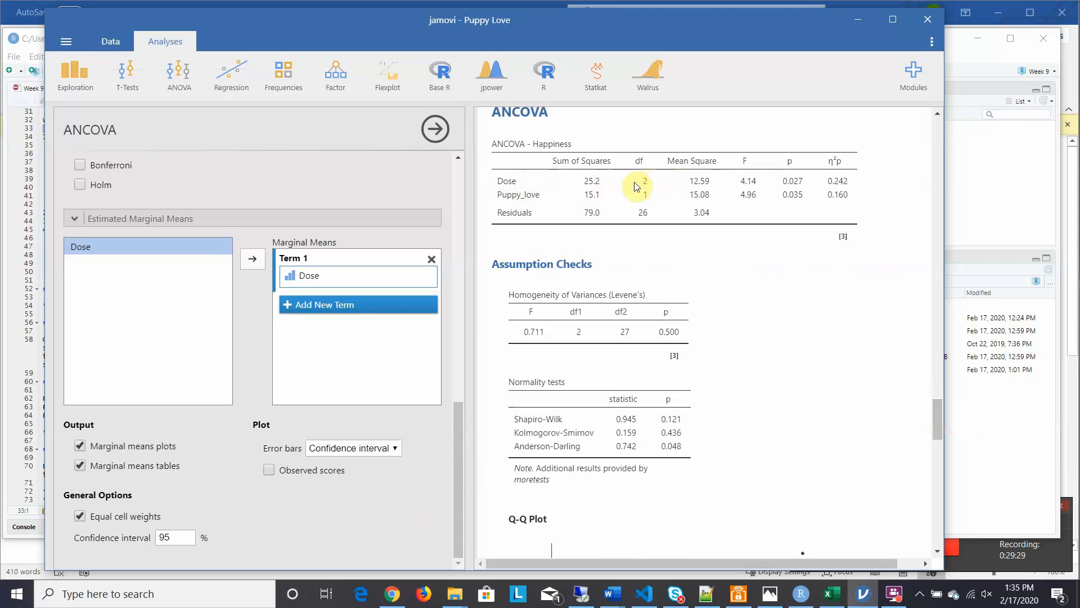
- Review the null hypothesis significance testing steps in the RStudio notebook and examine the Dose and Puppy_love effects in jamovi's ANCOVA tables
click(10, 218)
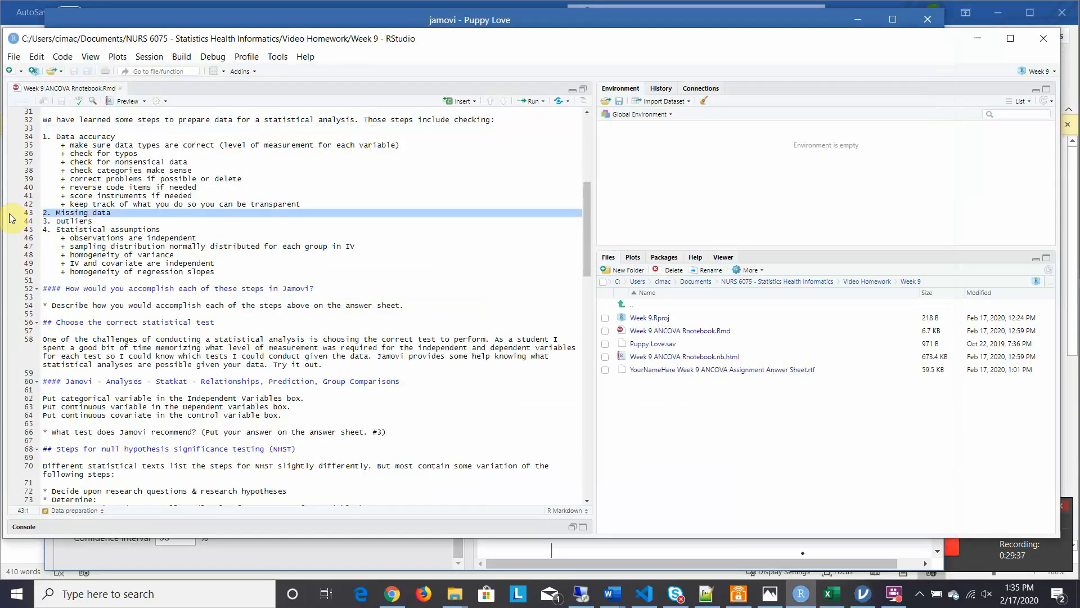
click(585, 238)
drag(585, 239, 586, 265)
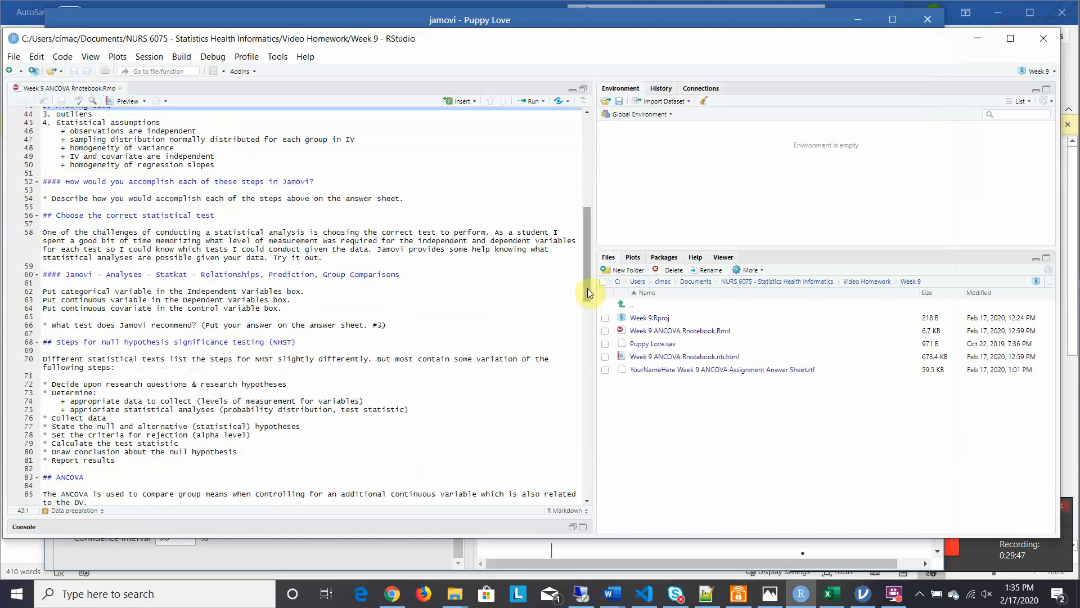
drag(587, 288, 582, 332)
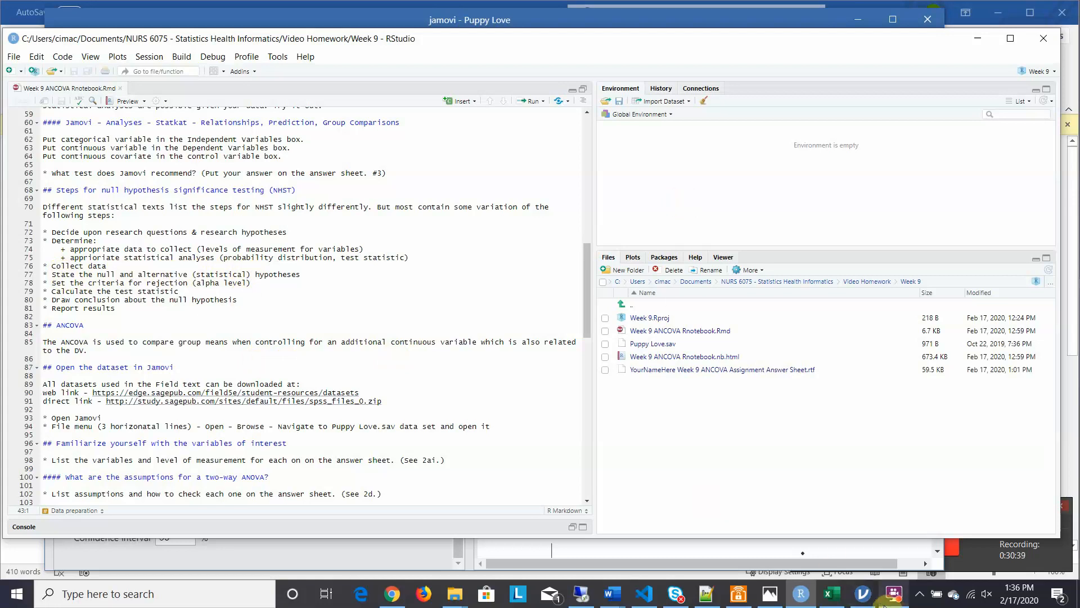
mouse_move(866, 592)
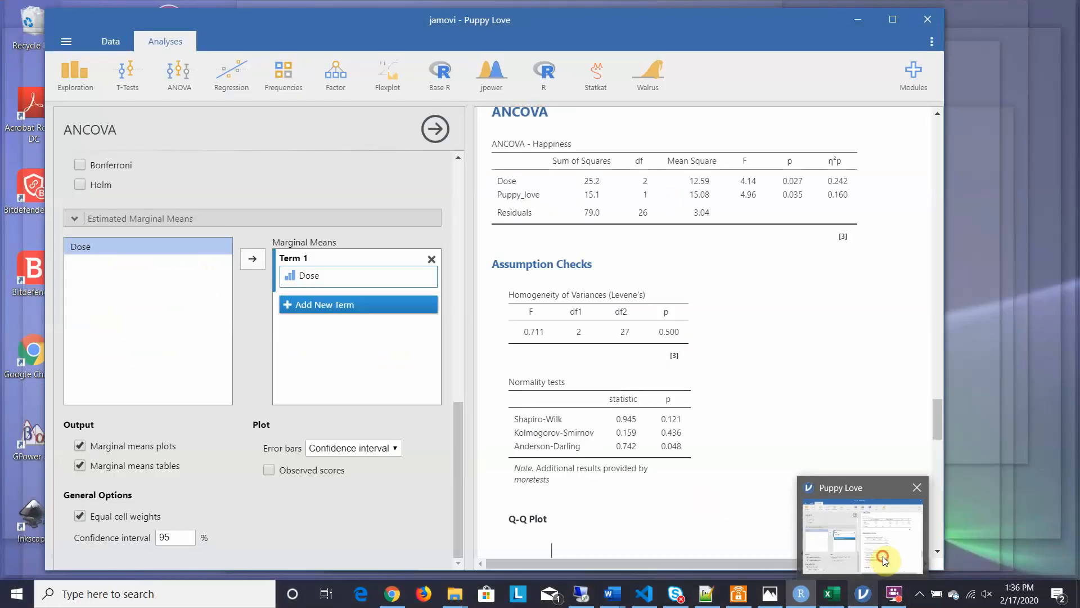
click(882, 562)
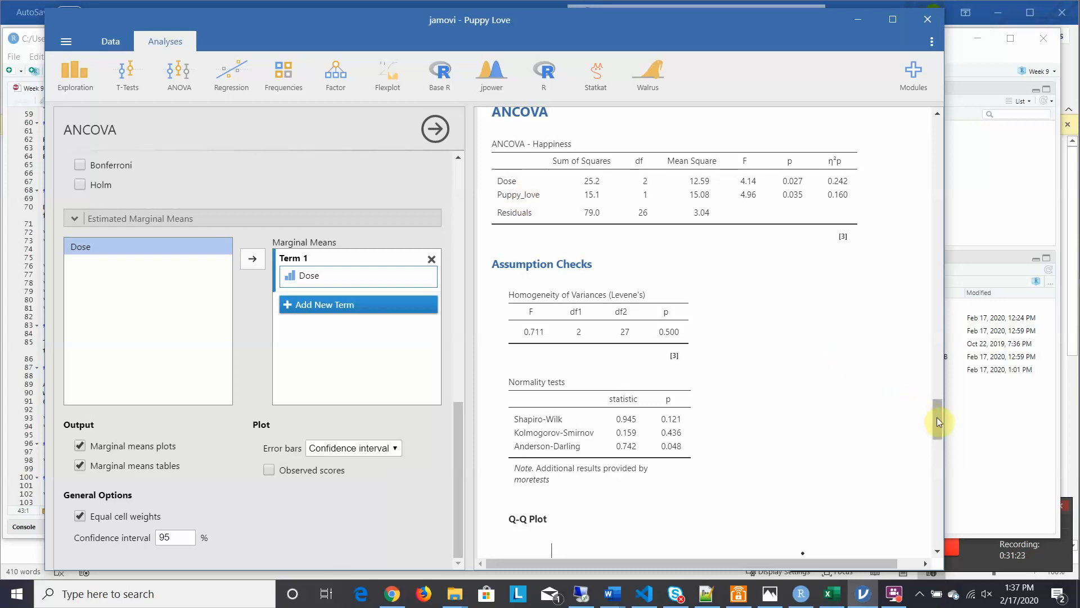
drag(937, 417, 937, 394)
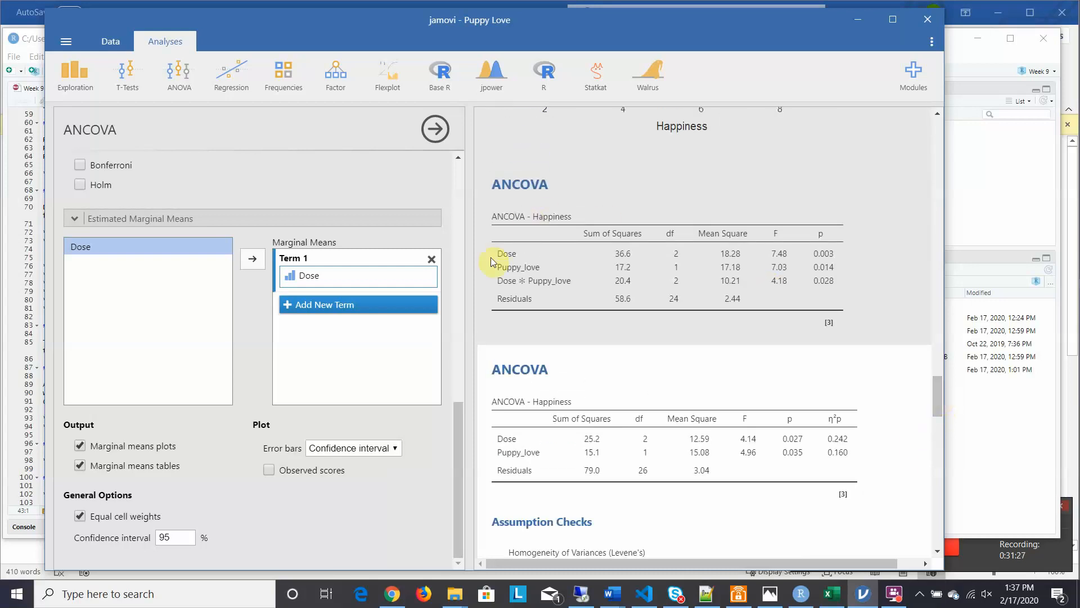
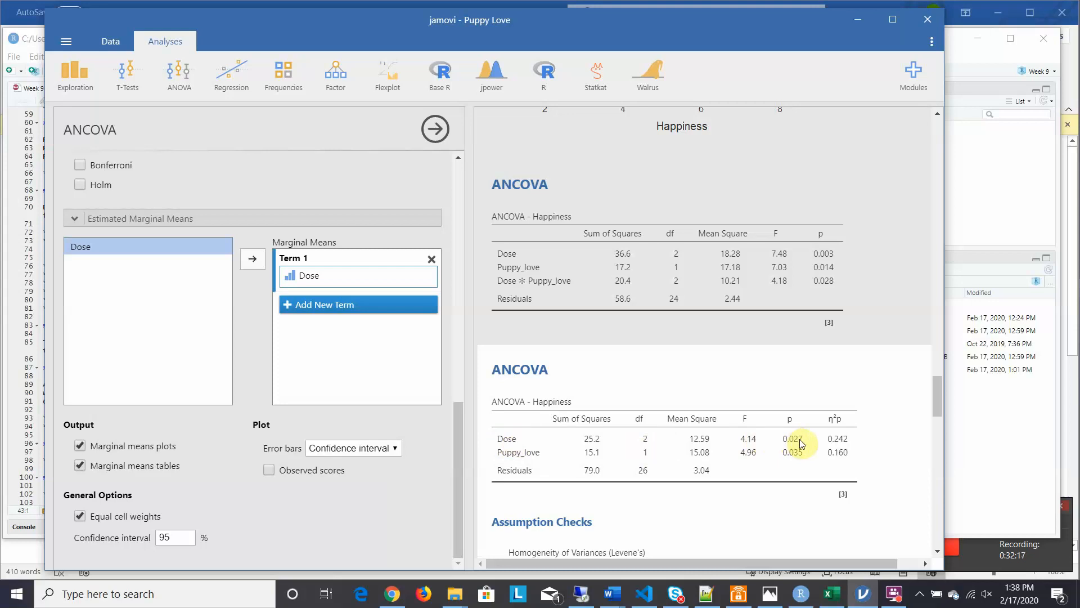
click(9, 307)
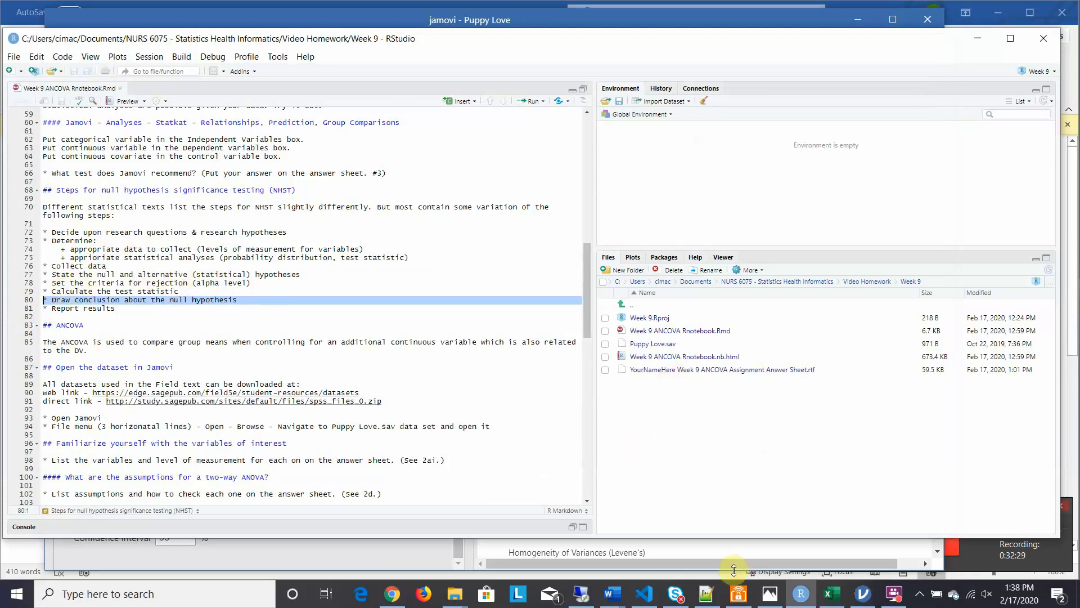
- Switch to jamovi and examine the ANCOVA's assumption checks and the Tukey post hoc comparisons for Dose
click(383, 559)
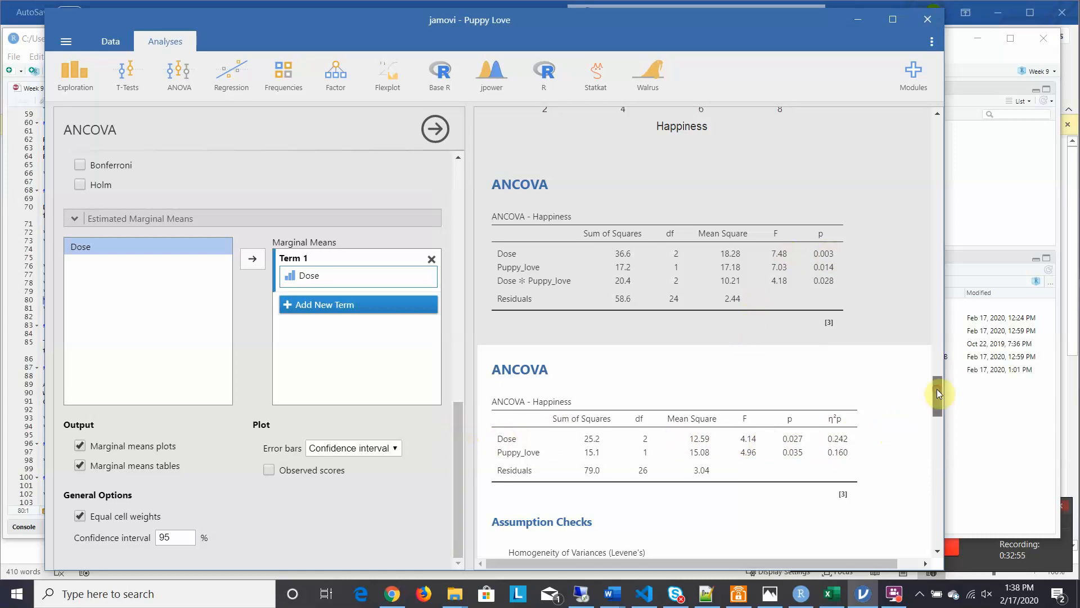
drag(937, 389, 934, 413)
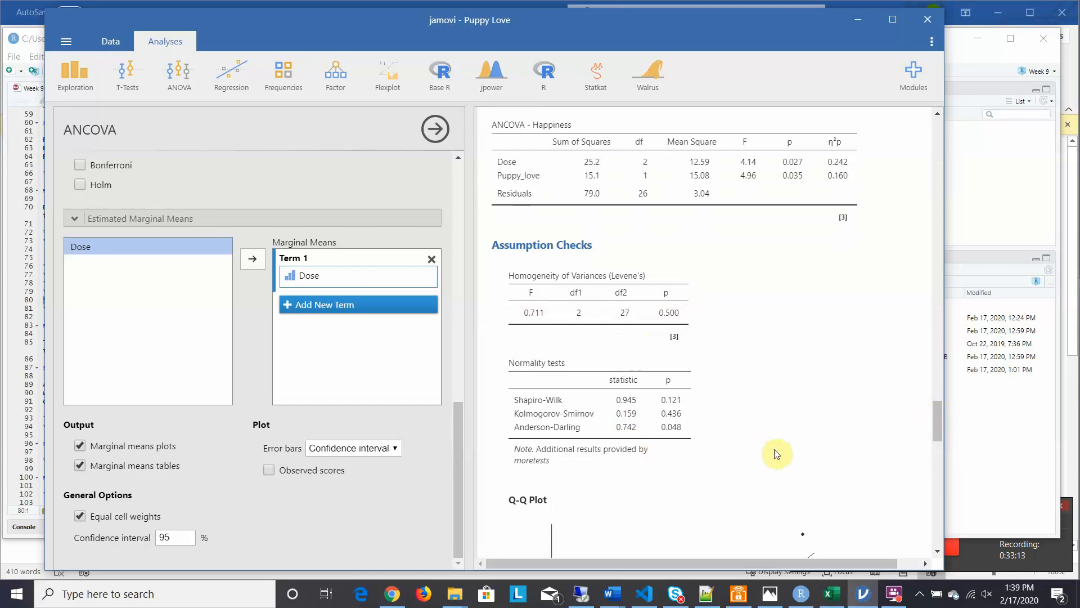
drag(939, 414, 936, 439)
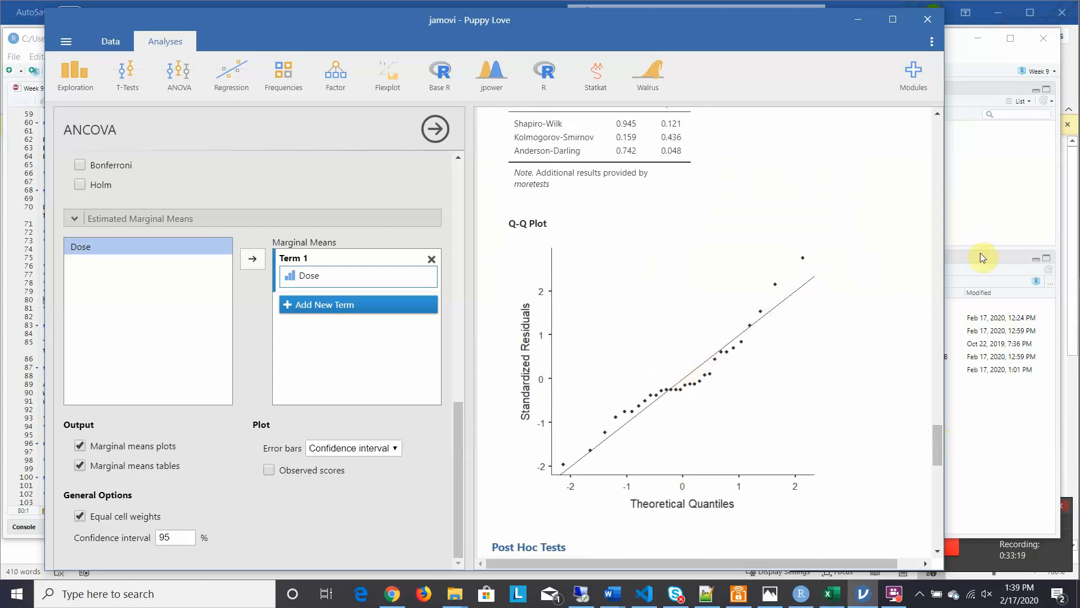
drag(936, 433, 934, 476)
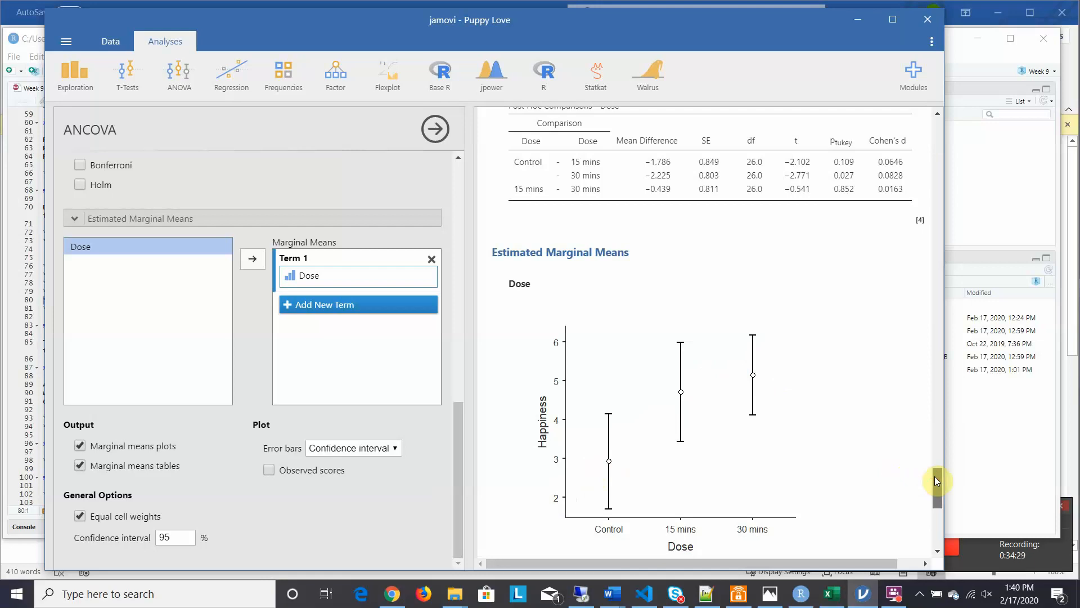
- Compare the Happiness group means in the descriptives with the estimated marginal means for Dose, referring to the grouped scatterplot
drag(937, 480, 897, 188)
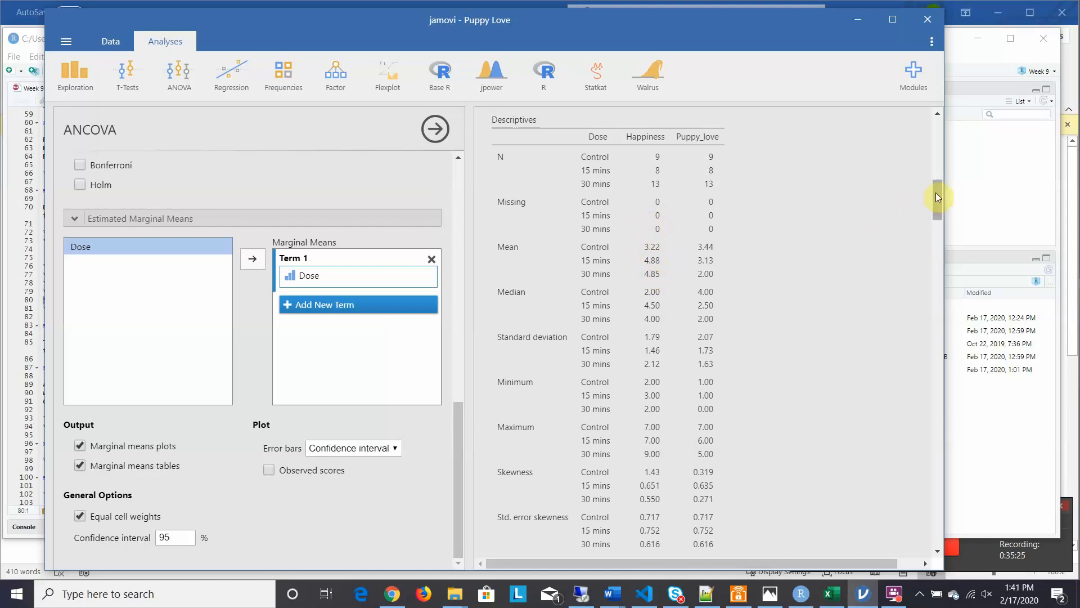
drag(937, 193, 906, 504)
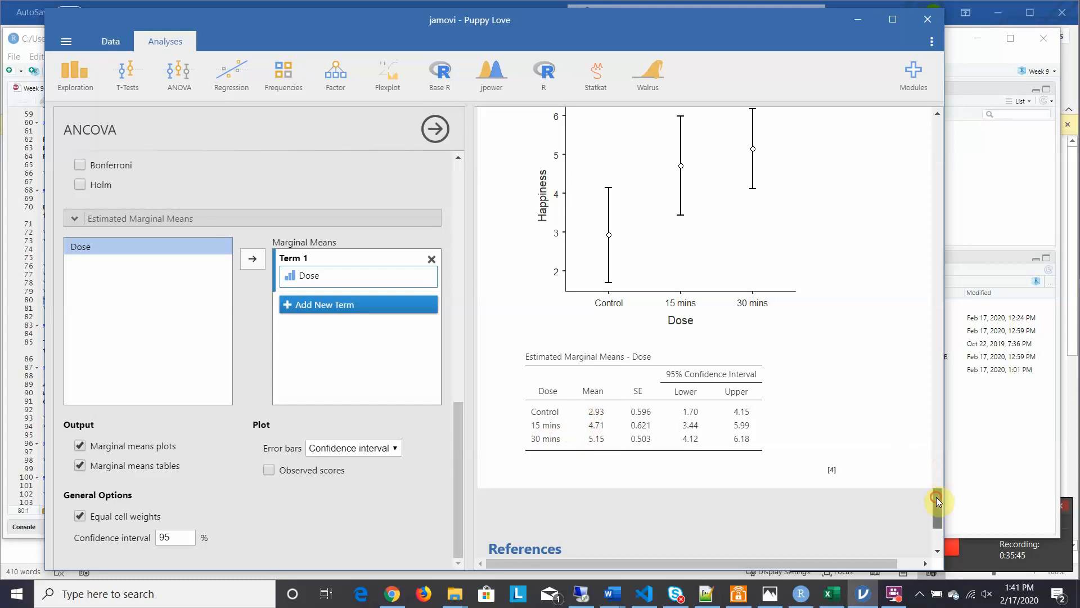
drag(936, 498, 905, 196)
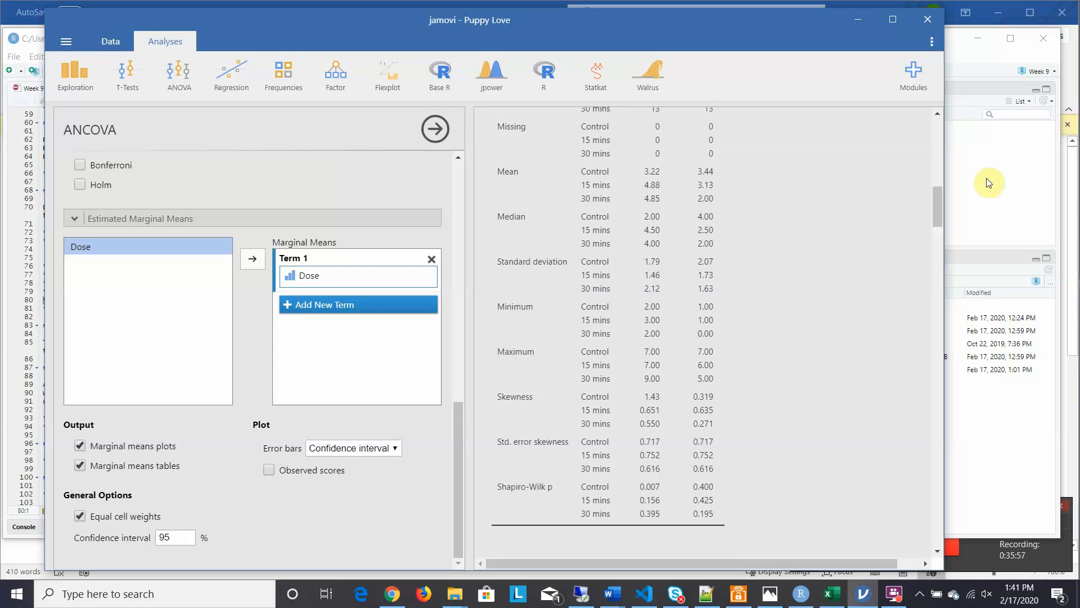
drag(937, 195, 900, 533)
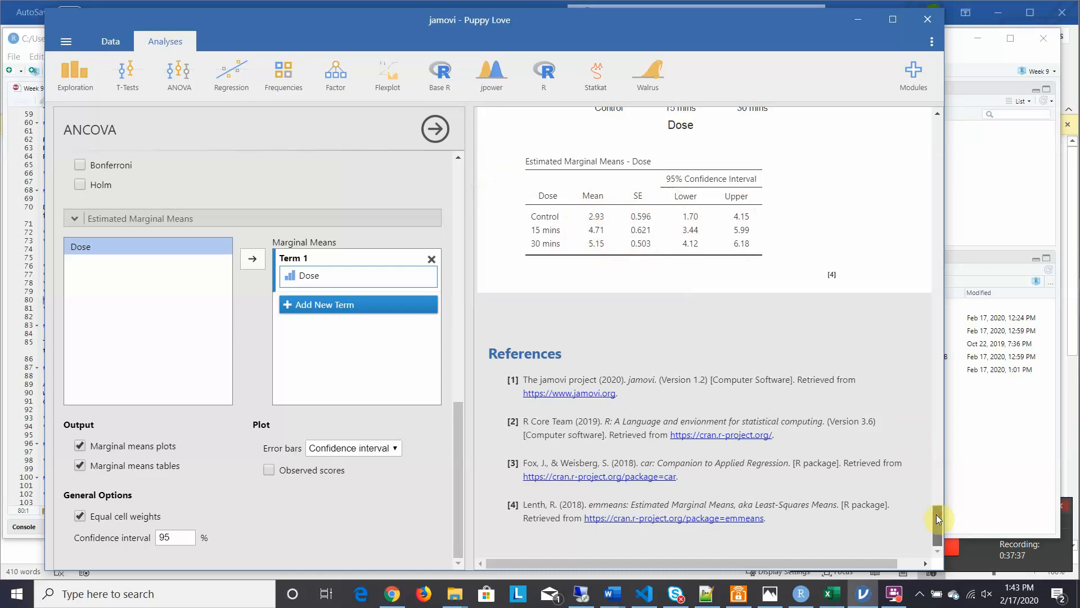
drag(936, 514, 937, 495)
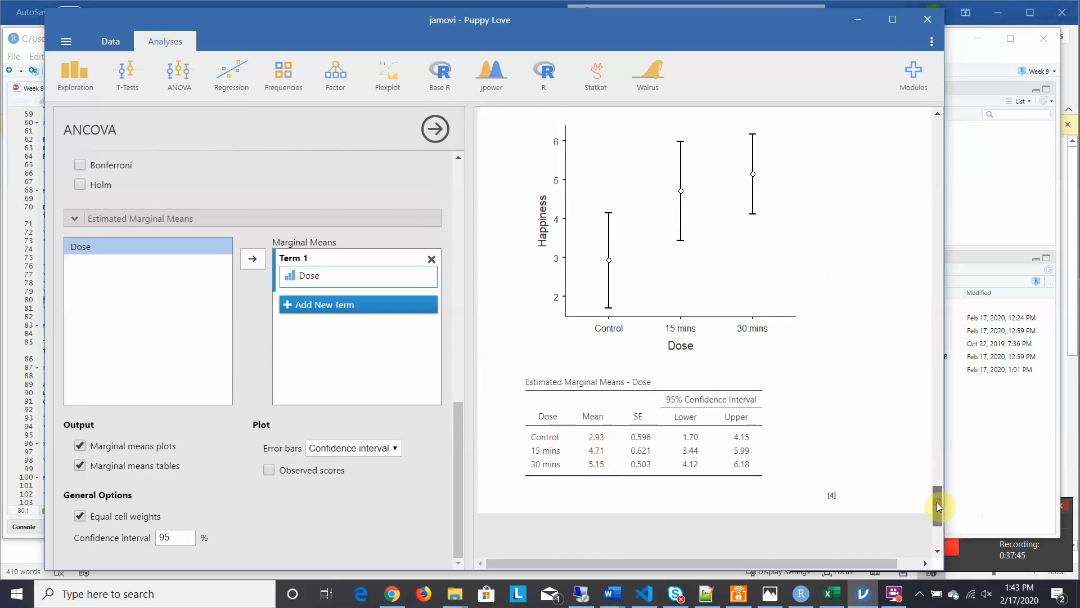
drag(936, 502, 920, 357)
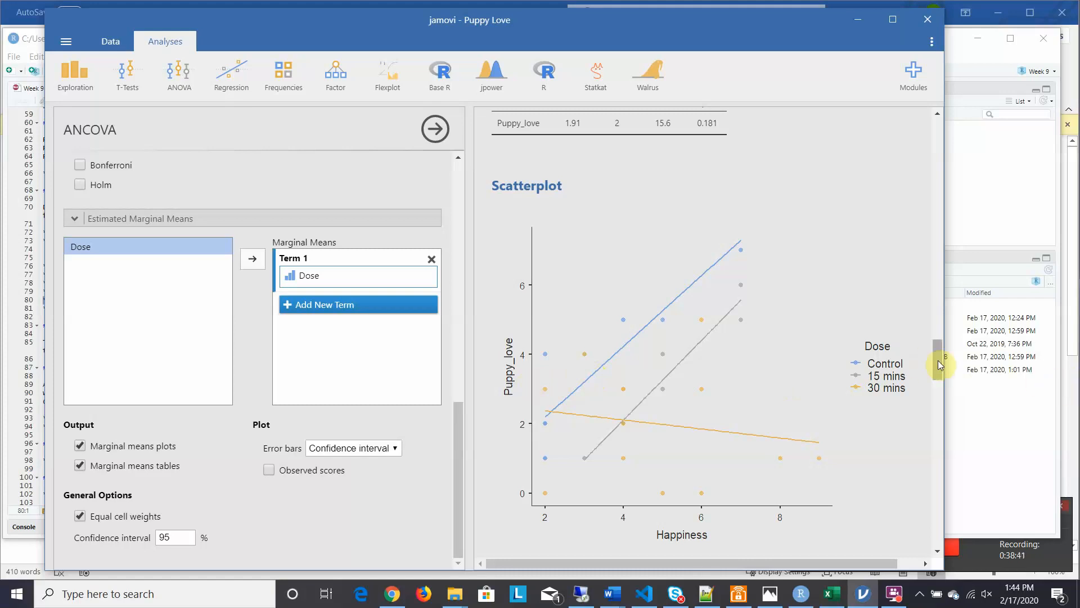
drag(937, 360, 944, 503)
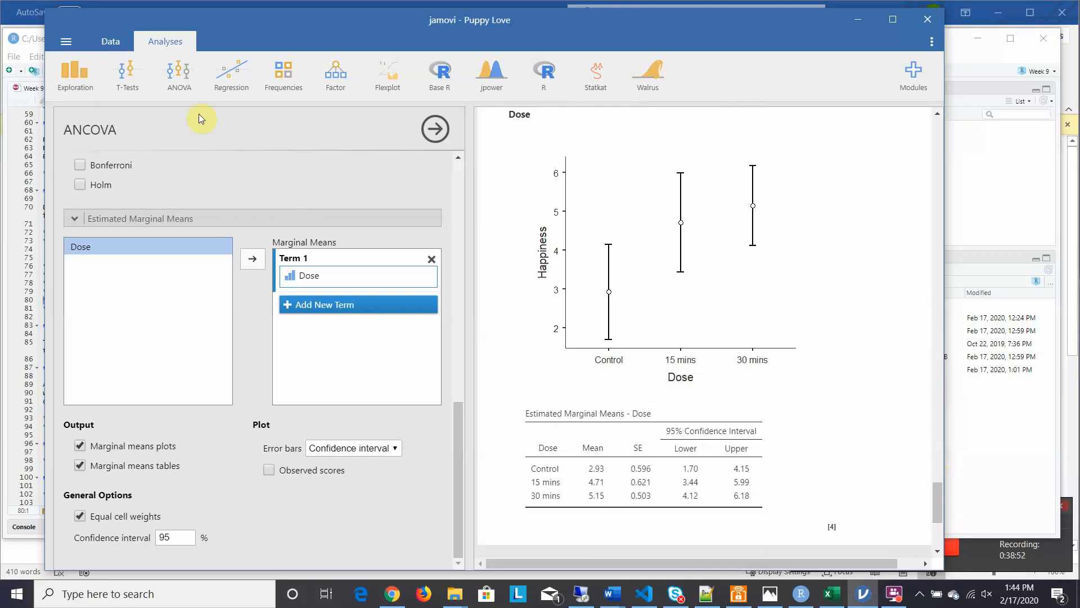
- Run a Descriptives analysis with Puppy_love as the only variable
click(83, 73)
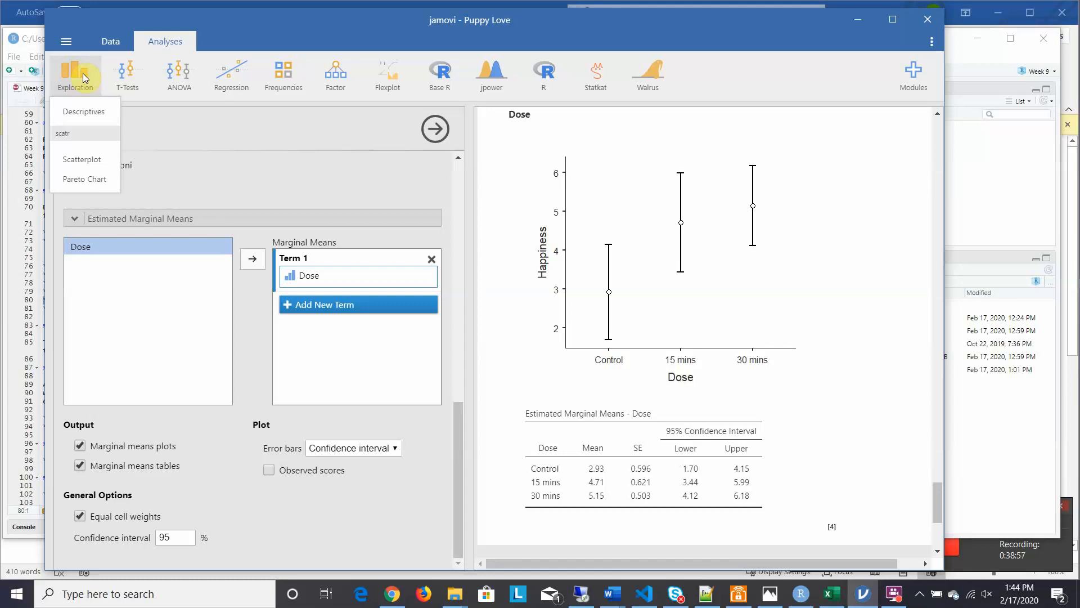
click(70, 110)
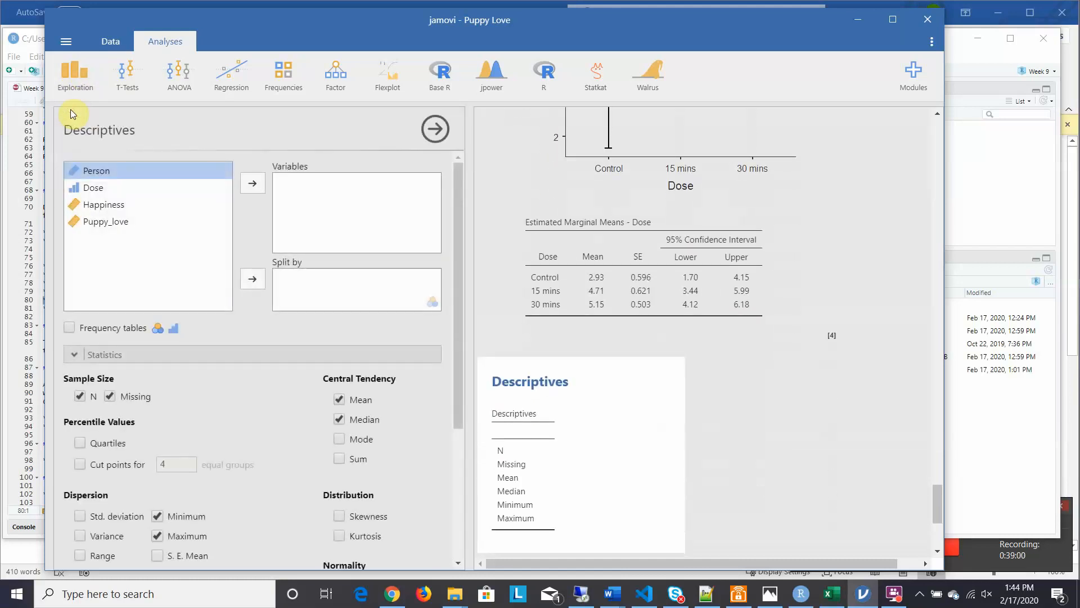
click(103, 223)
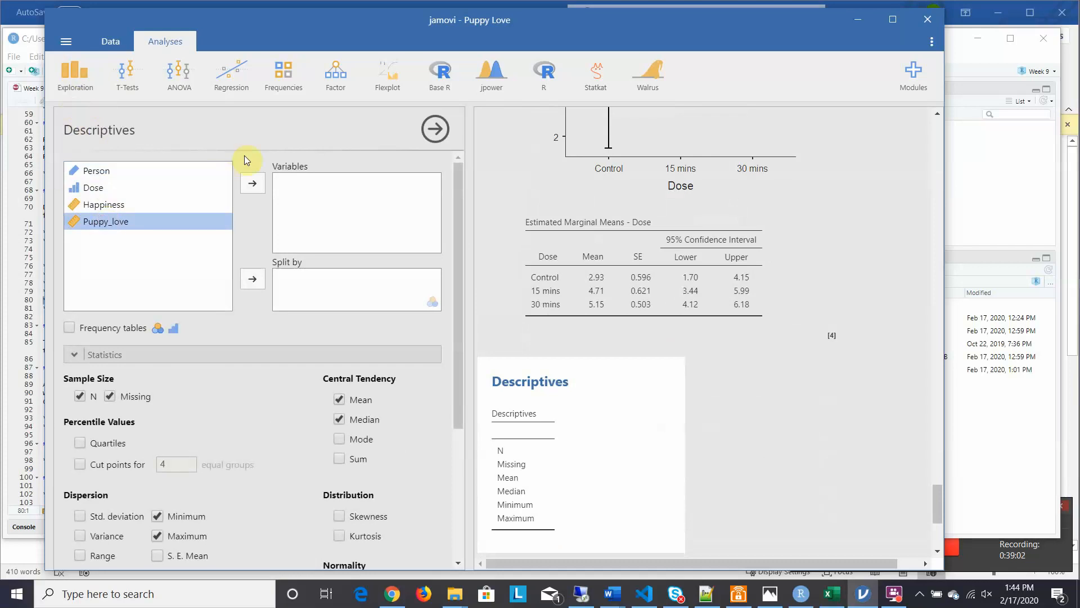
click(254, 184)
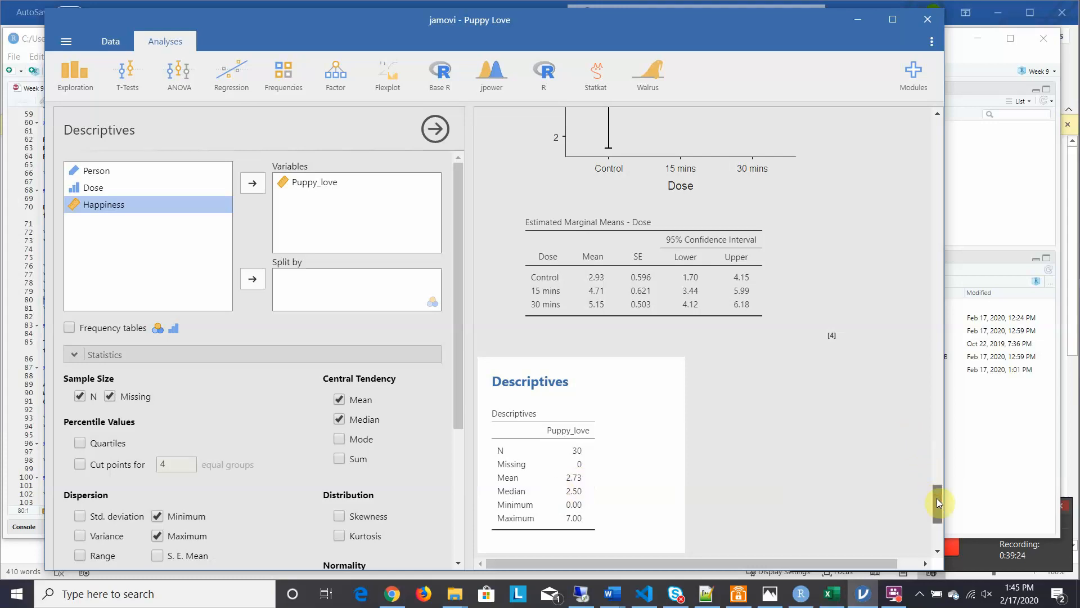
- Compare the Puppy_love descriptives with the estimated marginal means plot and table for Dose
drag(936, 498, 936, 492)
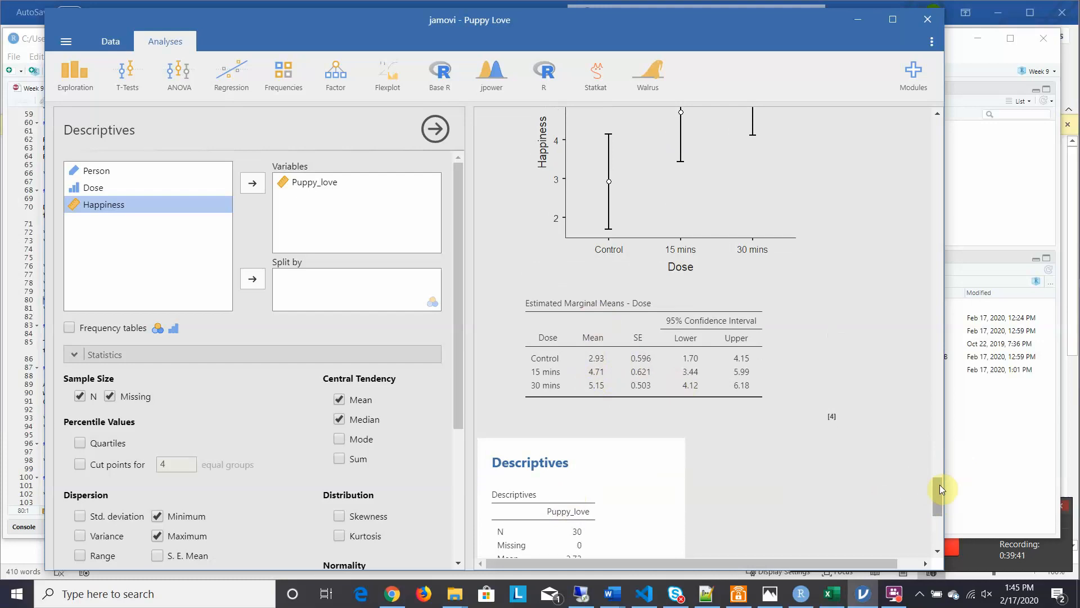
drag(939, 485, 938, 500)
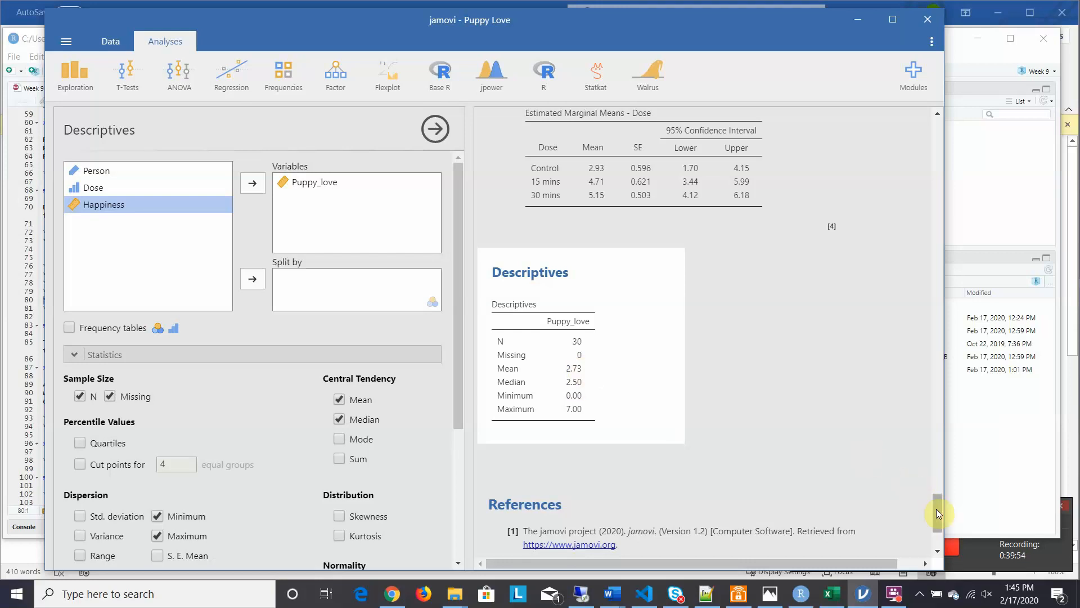
mouse_move(936, 509)
mouse_down()
mouse_move(935, 491)
mouse_move(935, 509)
mouse_up()
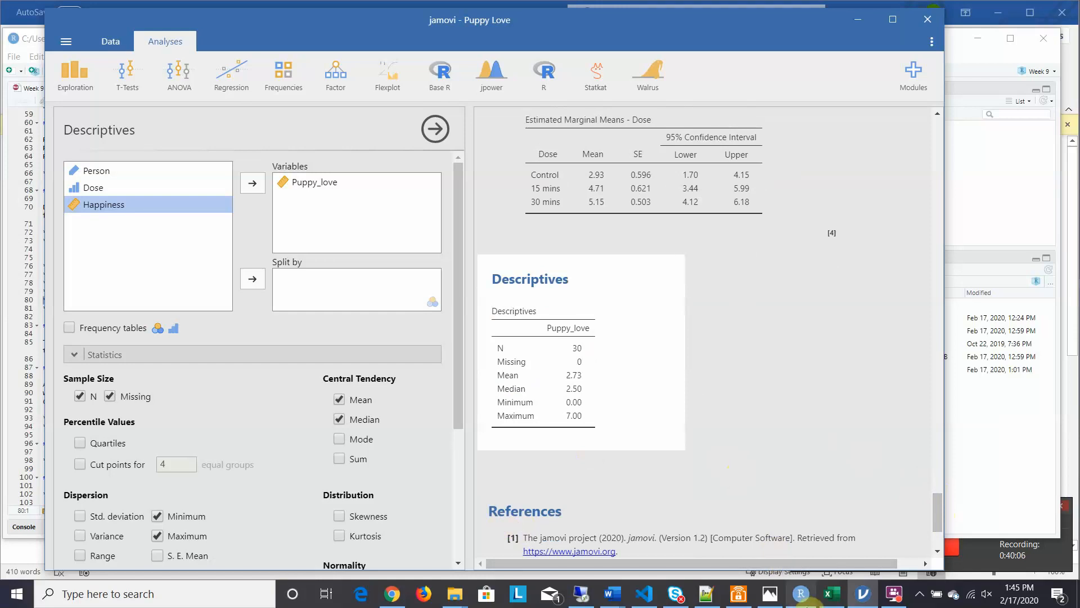
- Switch to the ANCOVA answer sheet in Word and delete the Main effect 2 and Interaction effect lines under Report results
mouse_move(805, 604)
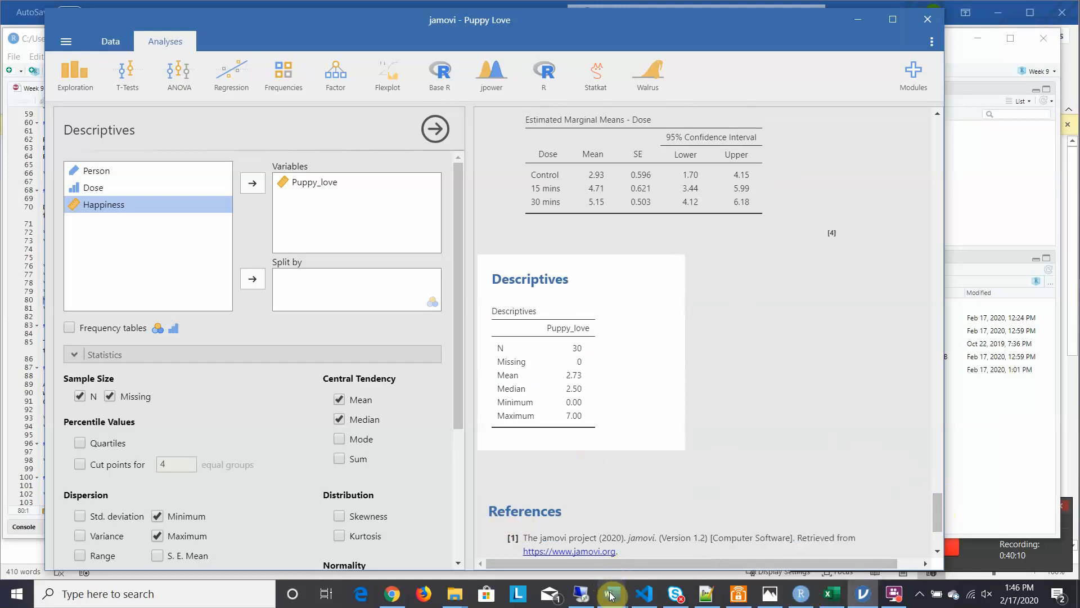
mouse_move(612, 594)
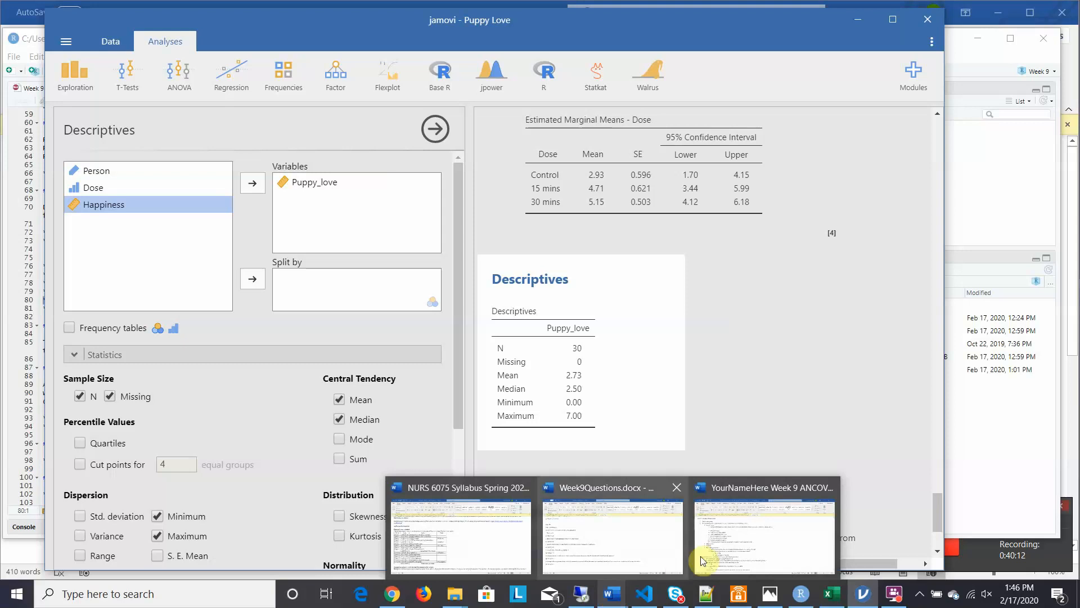
click(727, 556)
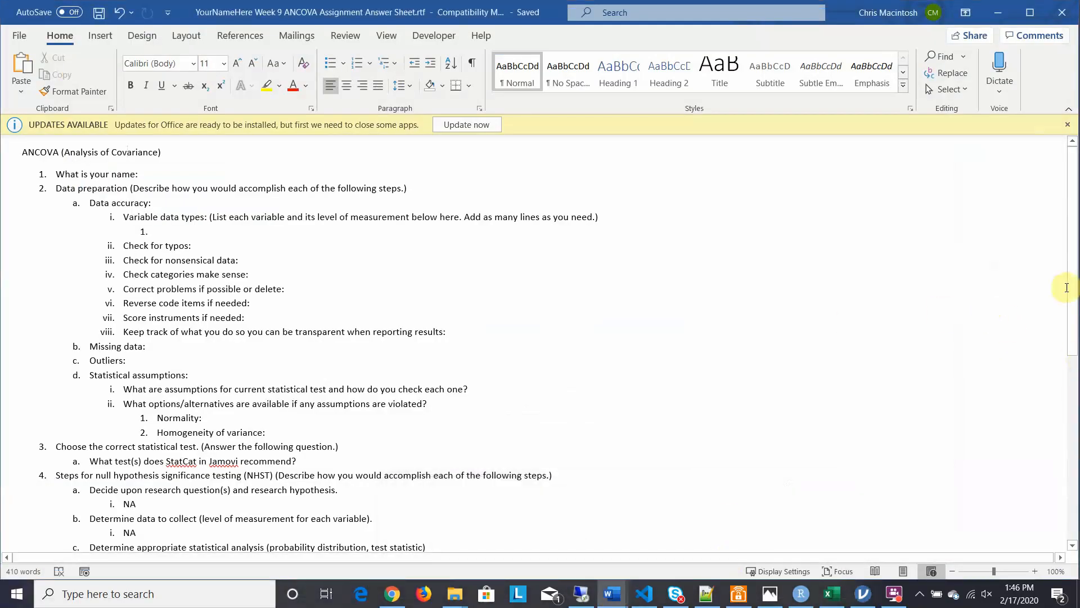
drag(1072, 307, 1074, 495)
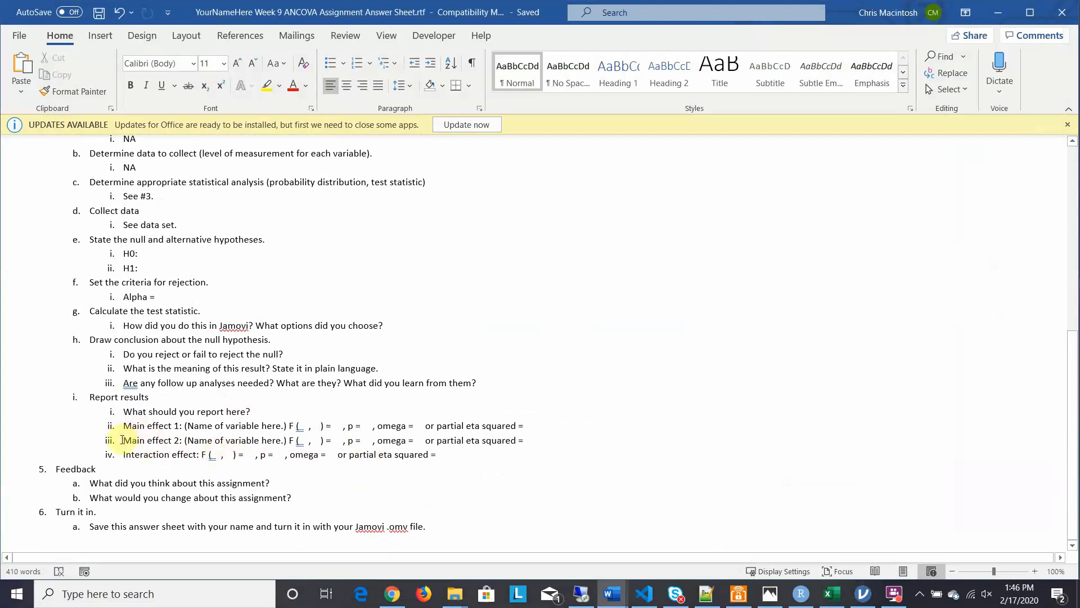
click(123, 454)
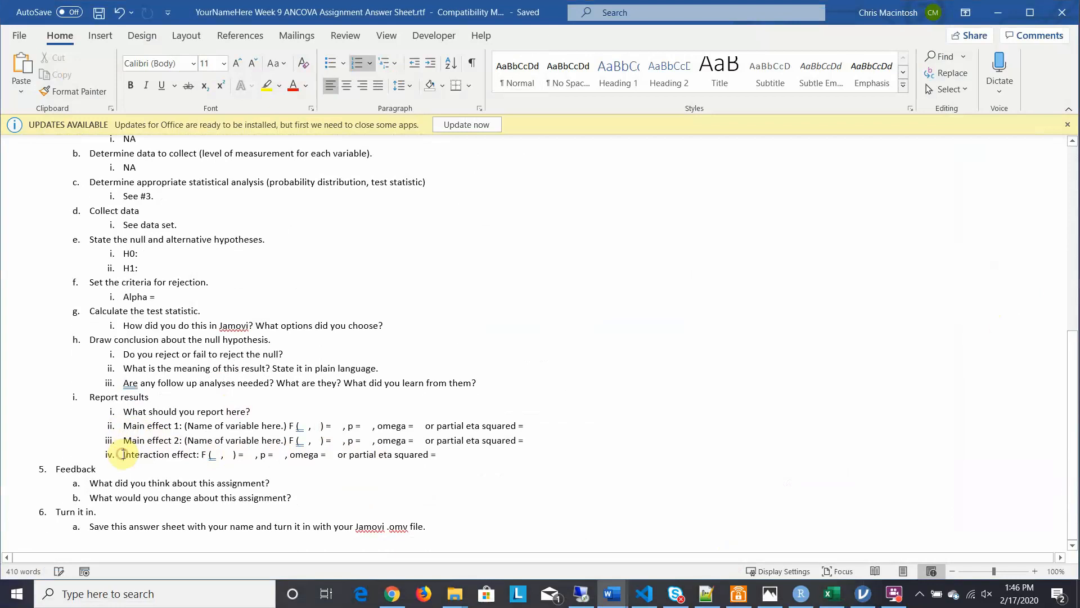
click(123, 445)
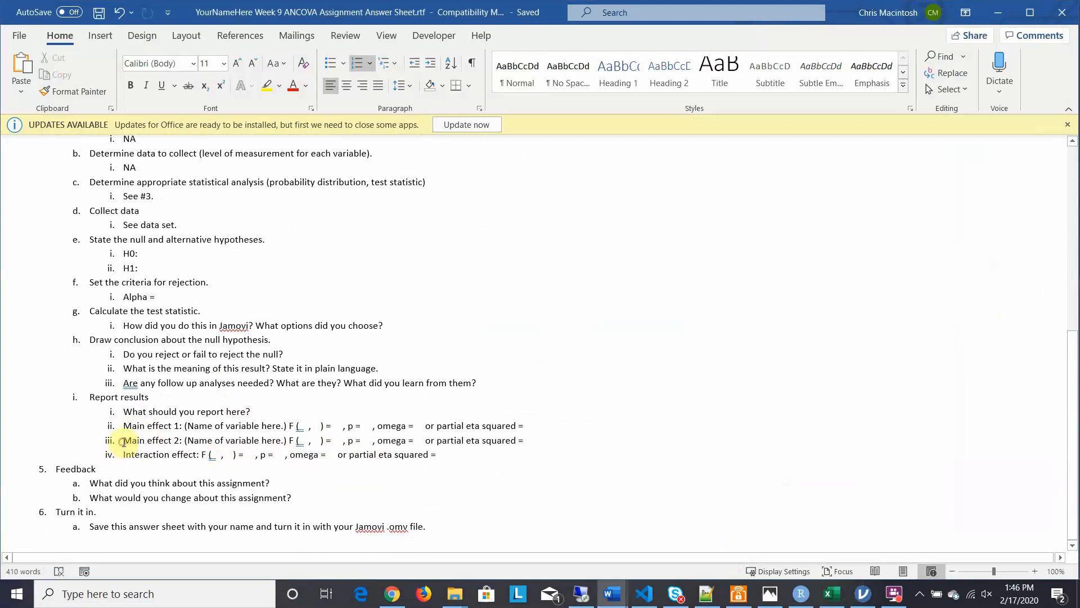
drag(125, 442, 438, 455)
key(BackSpace)
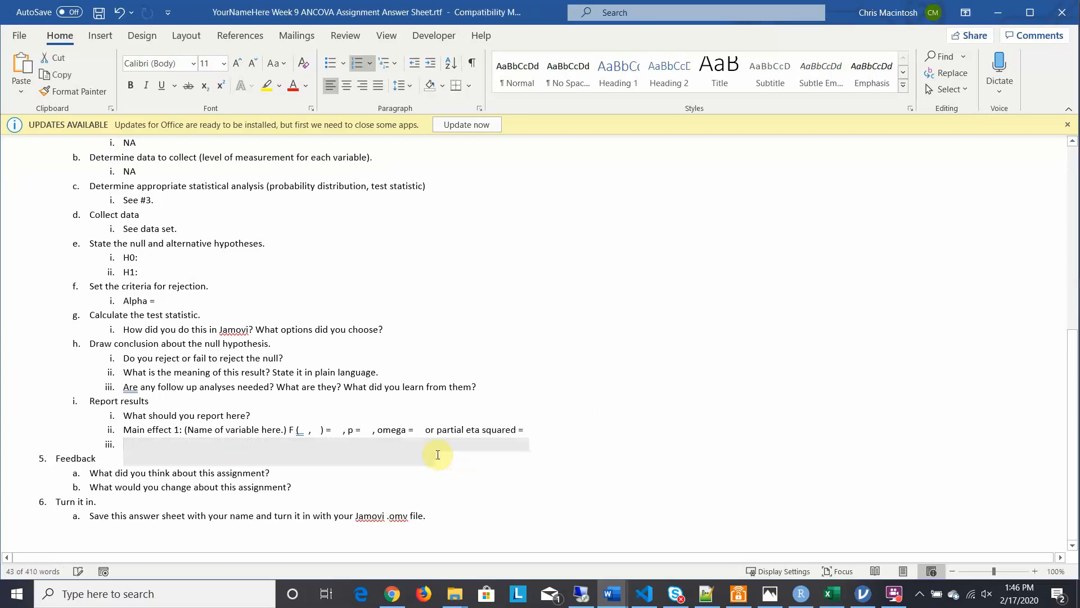
key(BackSpace)
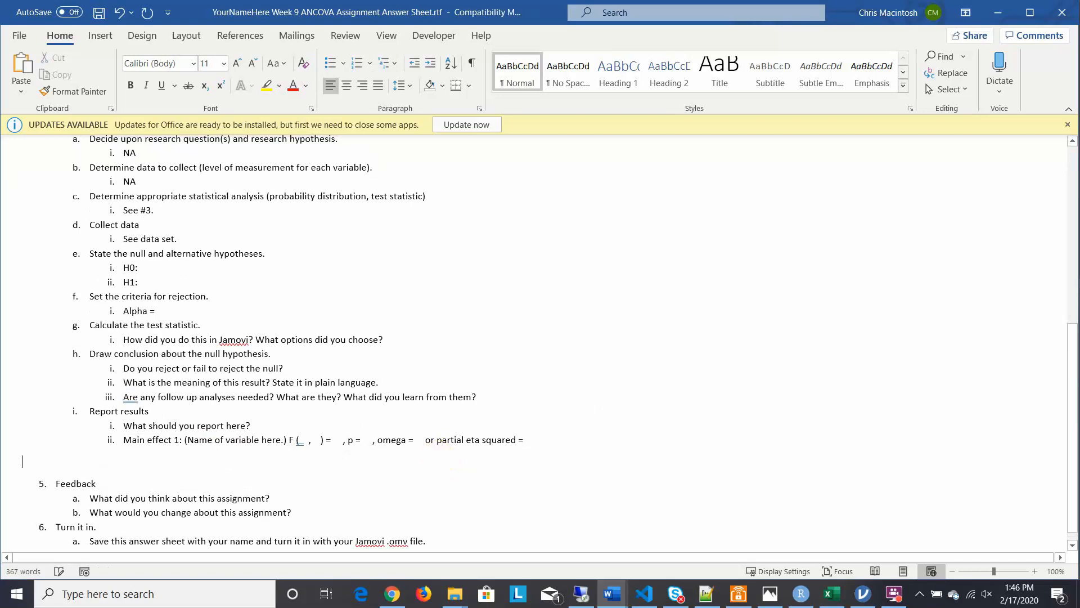
key(BackSpace)
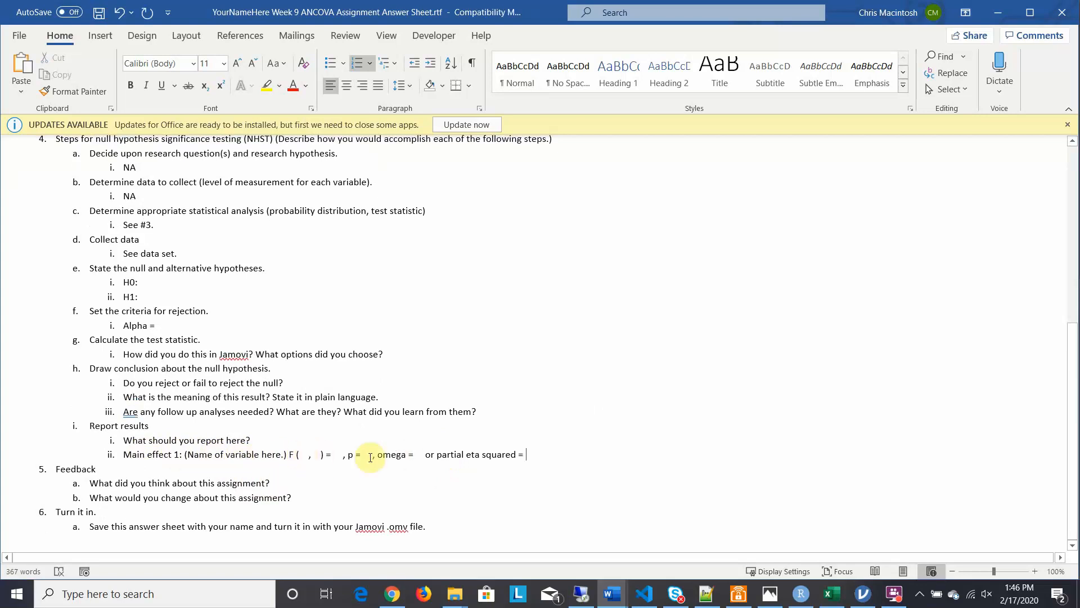
- Examine the F, df, p and partial eta squared values in jamovi's ANCOVA table, returning to the Word answer sheet
mouse_move(863, 597)
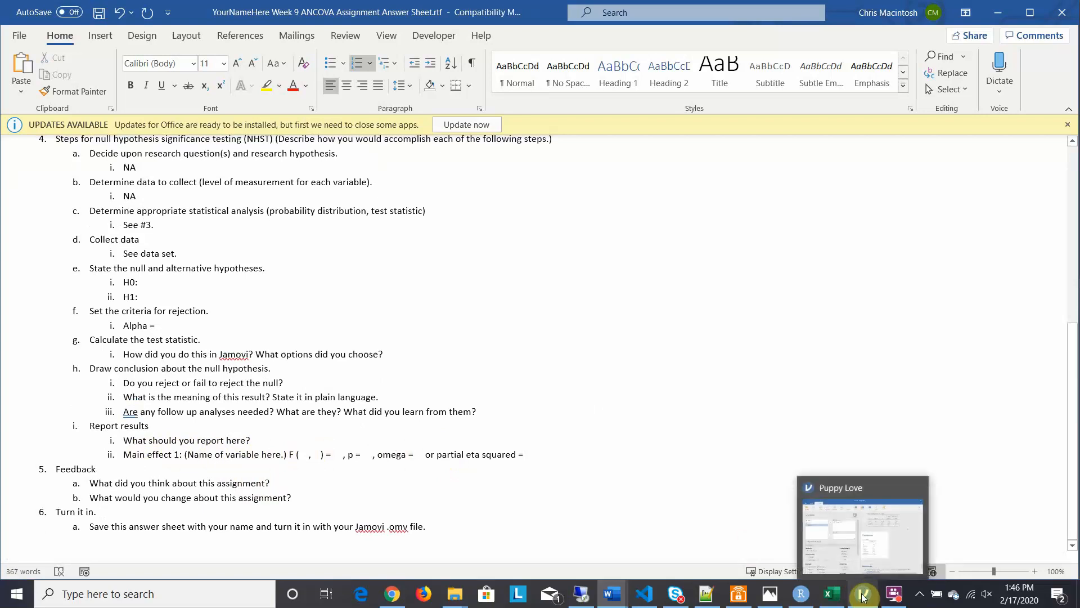
click(894, 507)
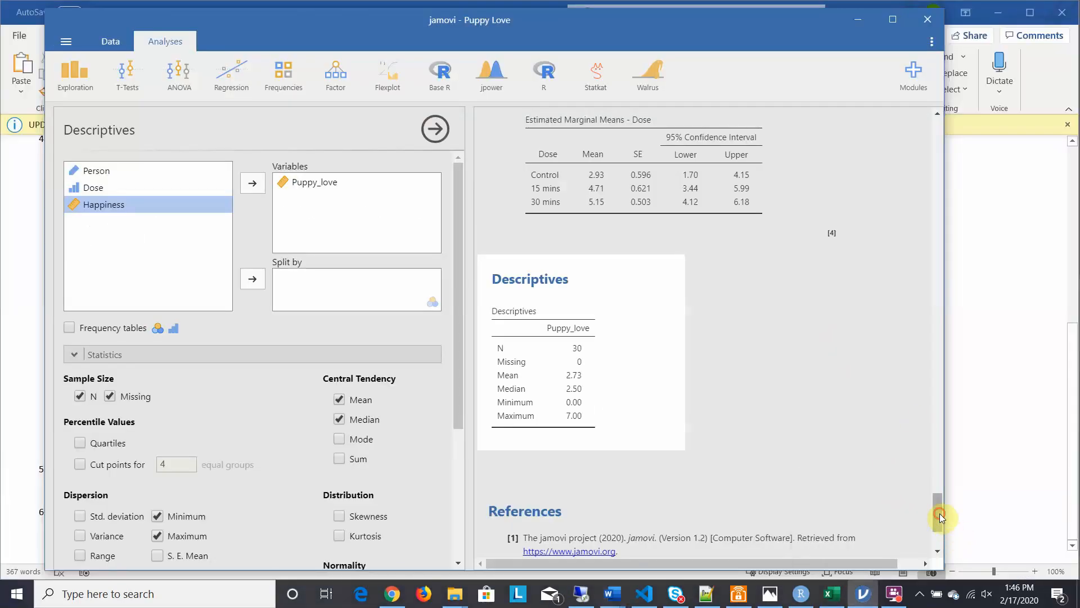
drag(940, 513, 912, 402)
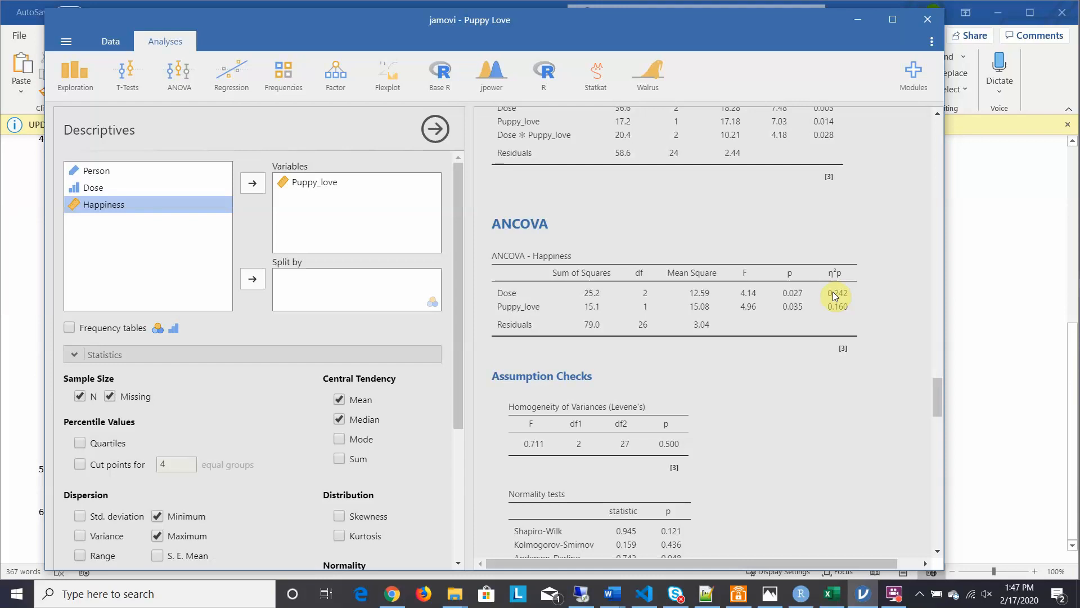
click(25, 186)
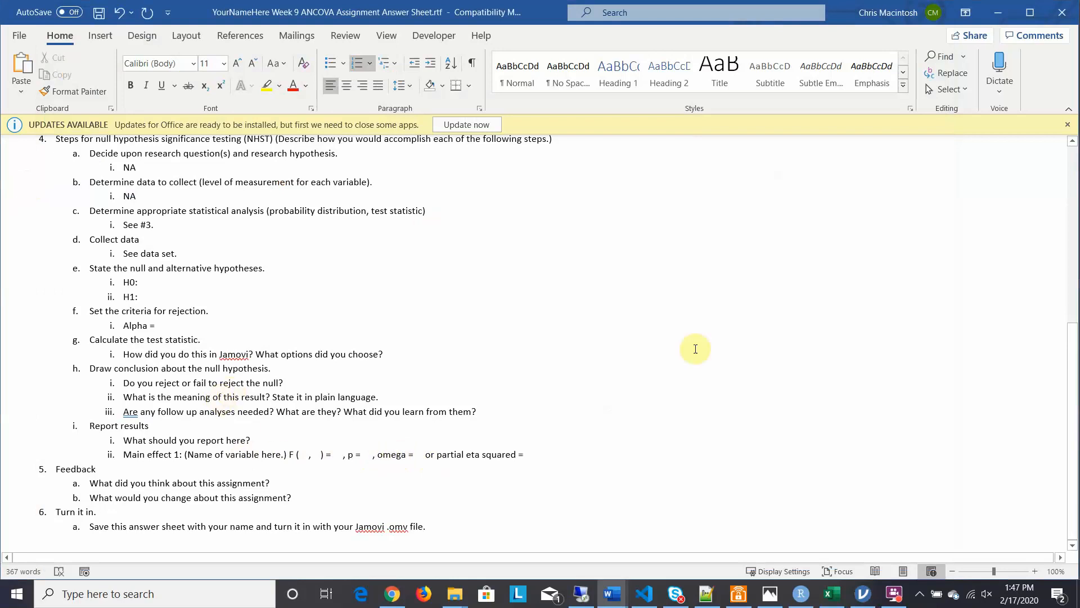
- Switch to RStudio and review the null hypothesis significance testing steps in the Week 9 ANCOVA notebook
mouse_move(888, 588)
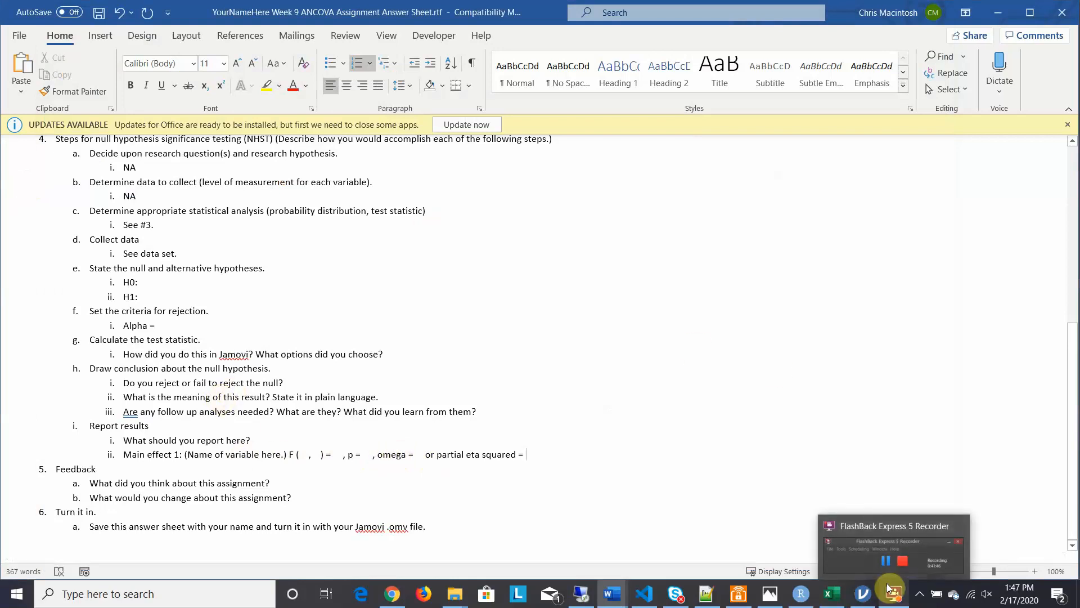
mouse_move(804, 594)
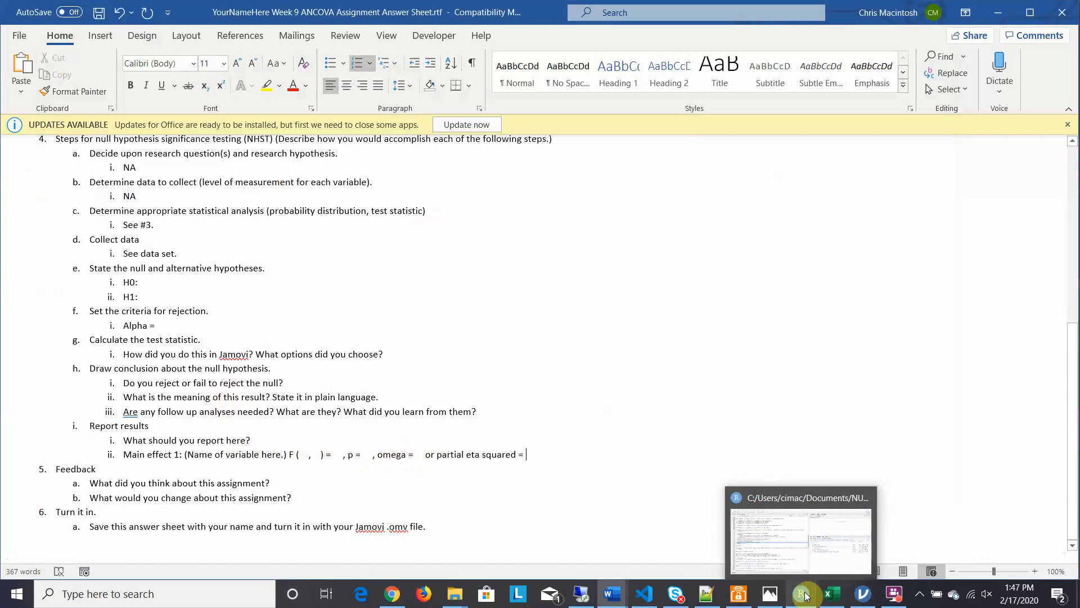
click(809, 532)
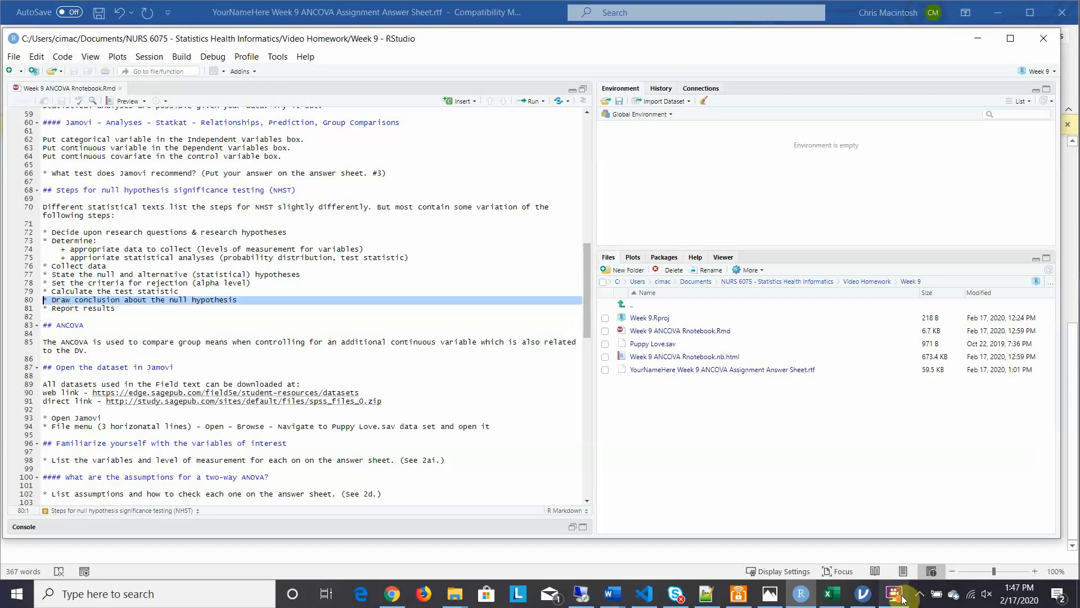
mouse_move(901, 598)
click(908, 568)
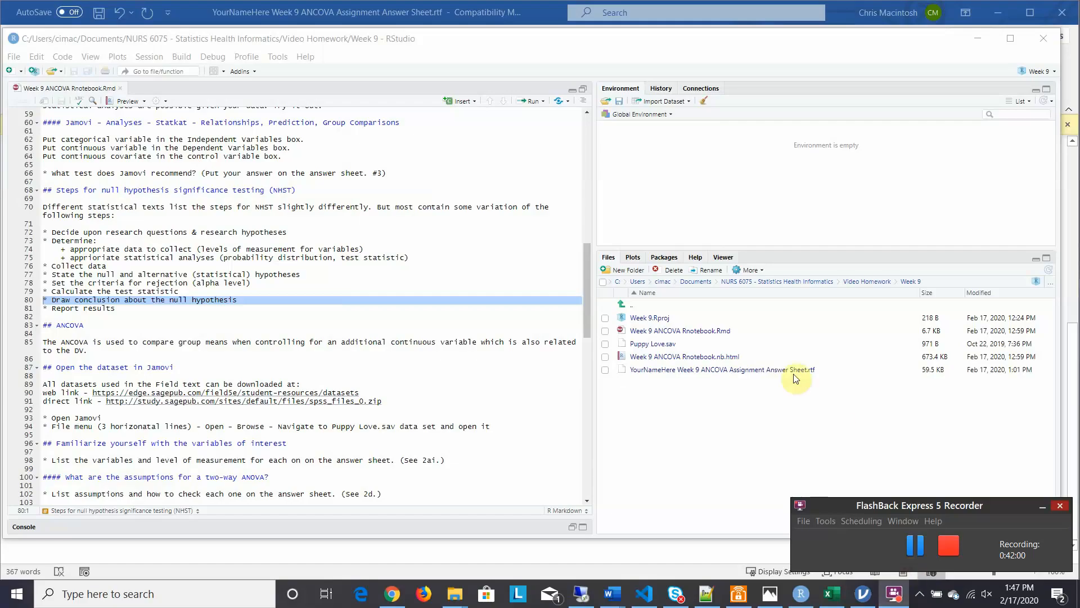